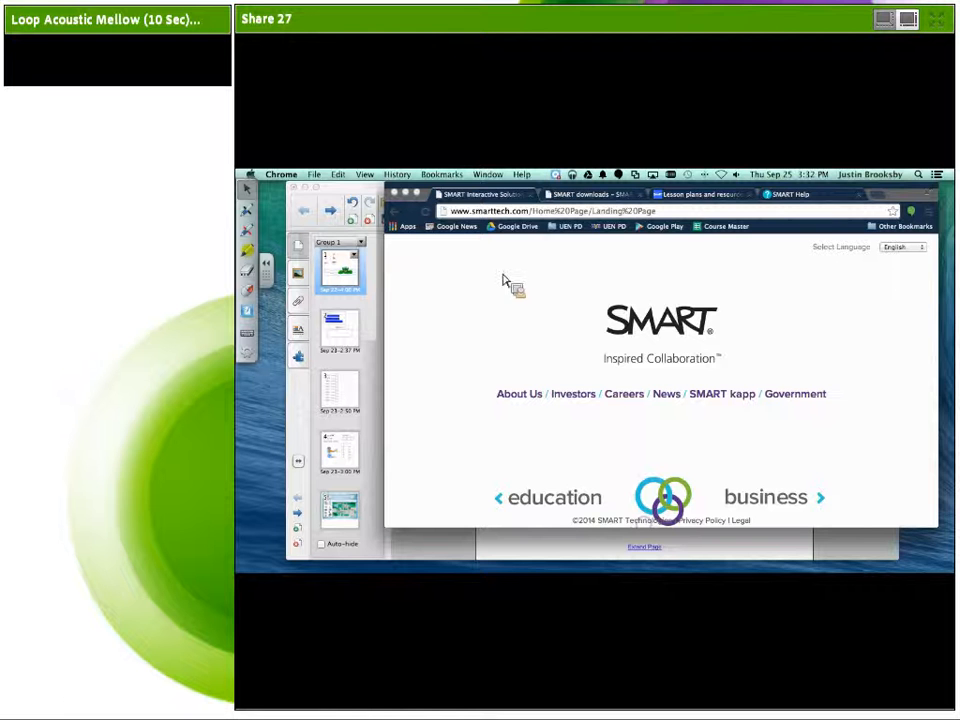
click(533, 212)
click(533, 212)
drag(533, 212, 698, 224)
click(571, 212)
key(BackSpace)
key(Return)
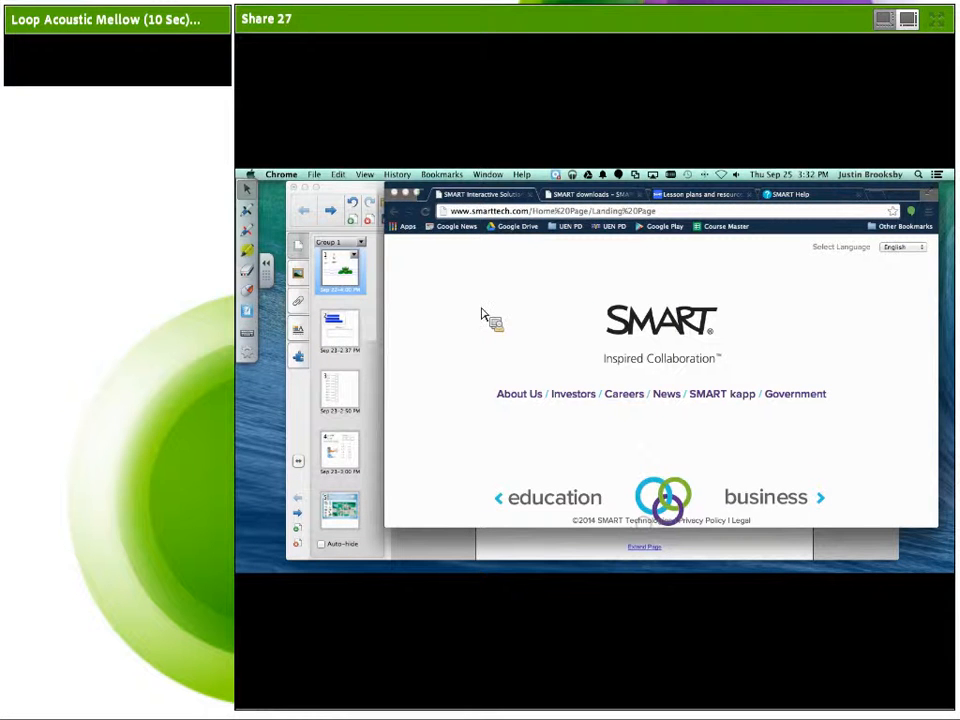
- Enter the education site from the landing page and open its Software Downloads support page
scroll(479, 316, down, 1)
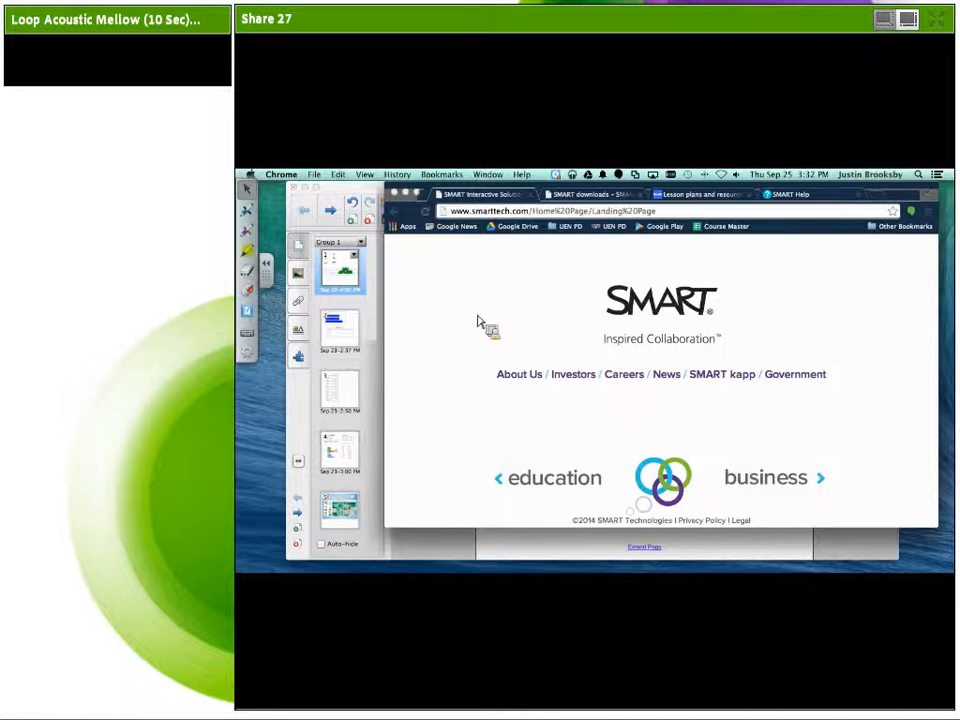
click(552, 487)
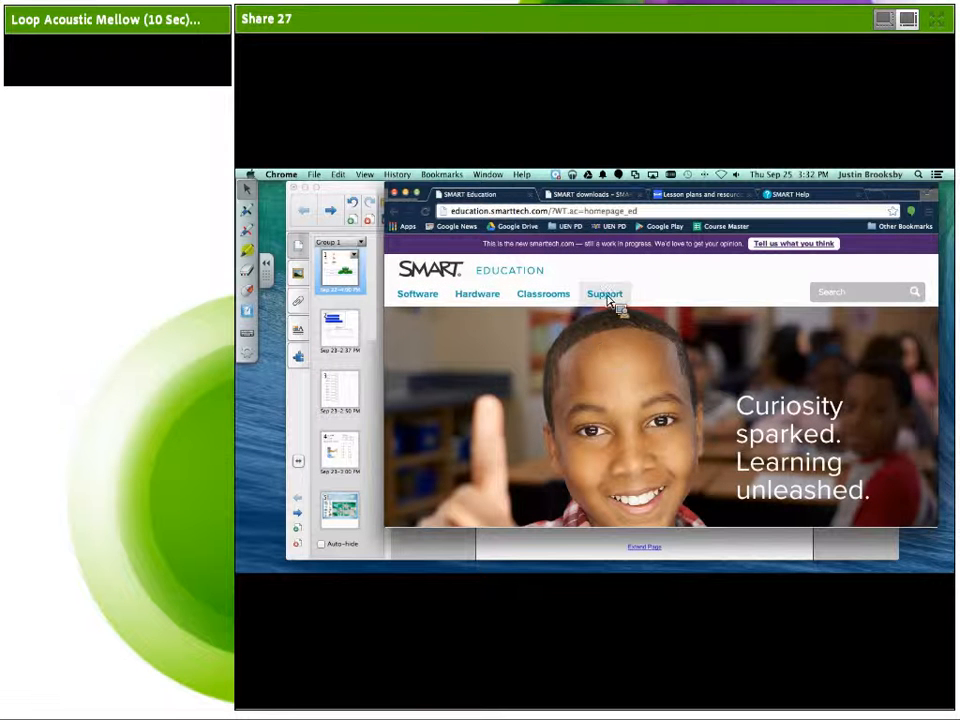
mouse_move(615, 304)
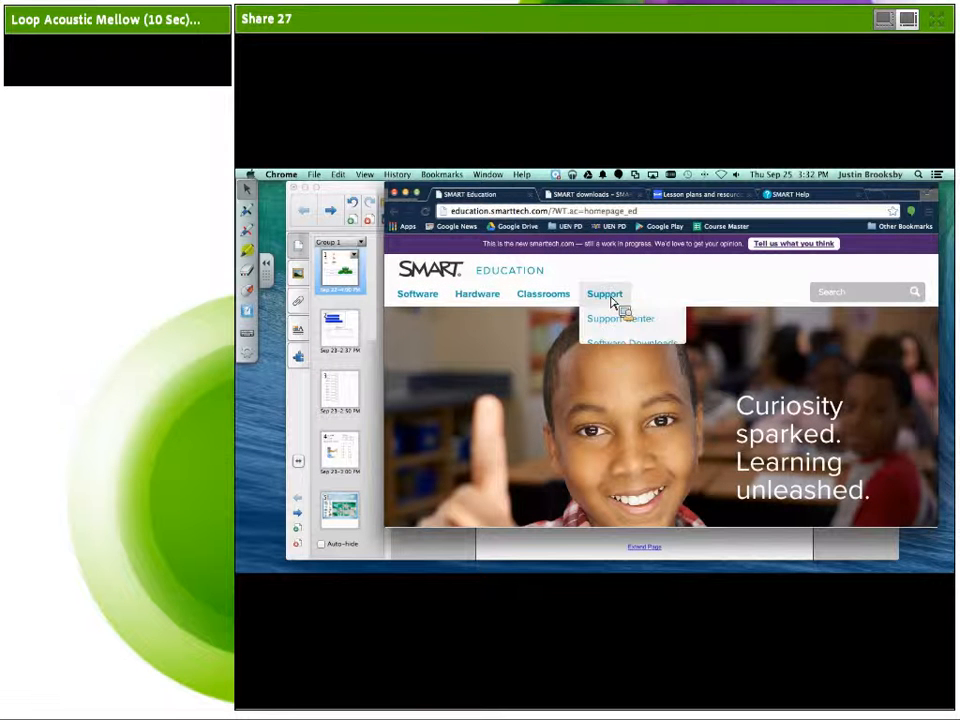
click(630, 348)
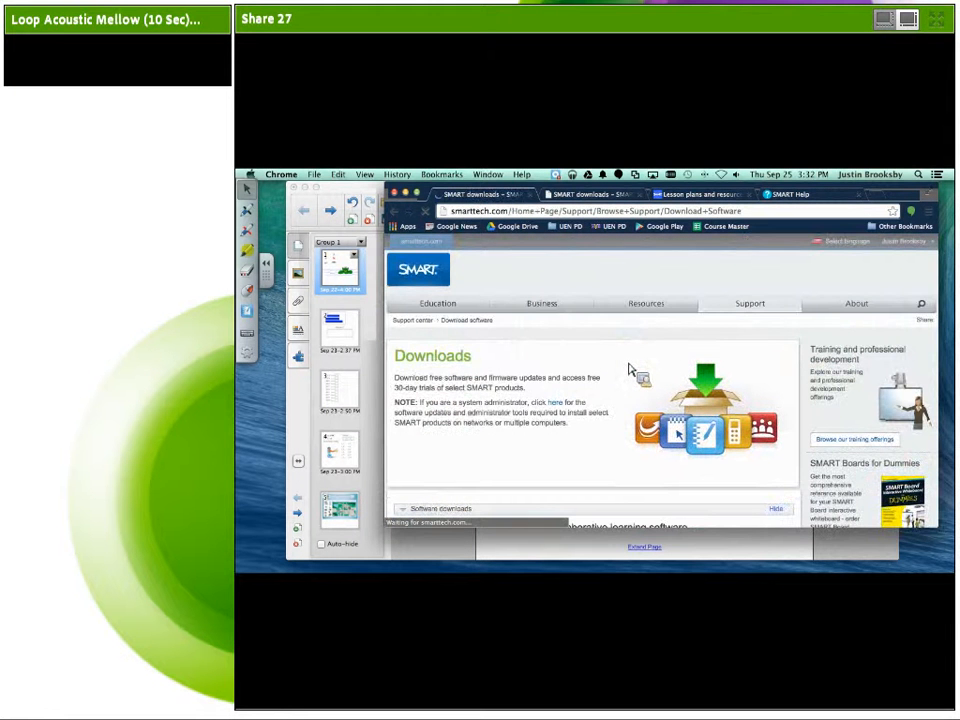
- Look through the Windows, Mac and Linux versions offered for SMART Notebook collaborative learning software, without choosing one
scroll(795, 348, down, 5)
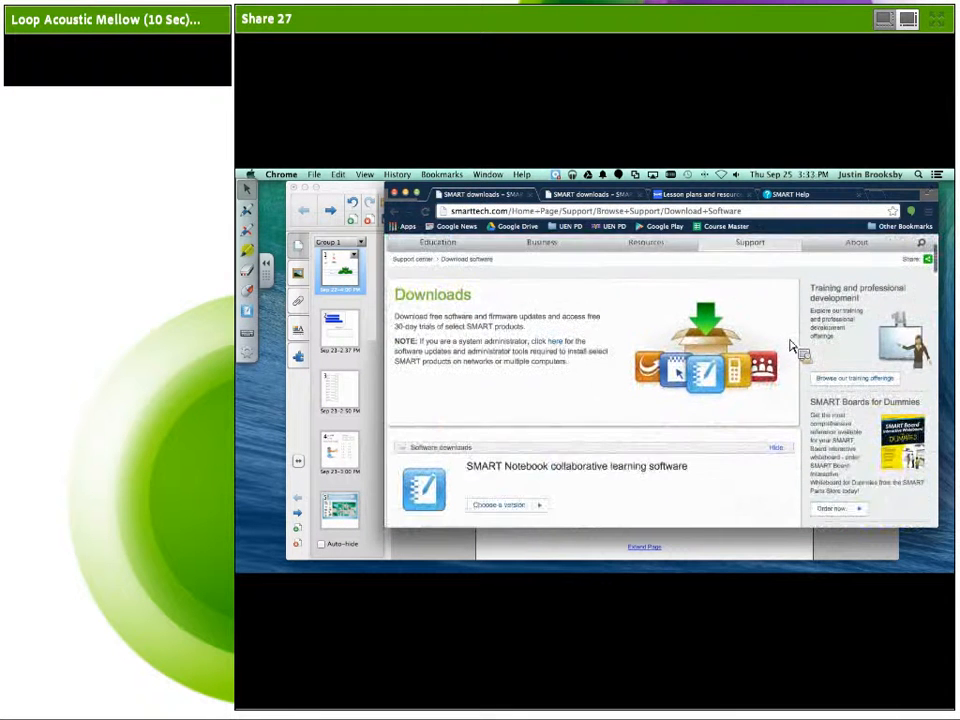
scroll(790, 350, down, 3)
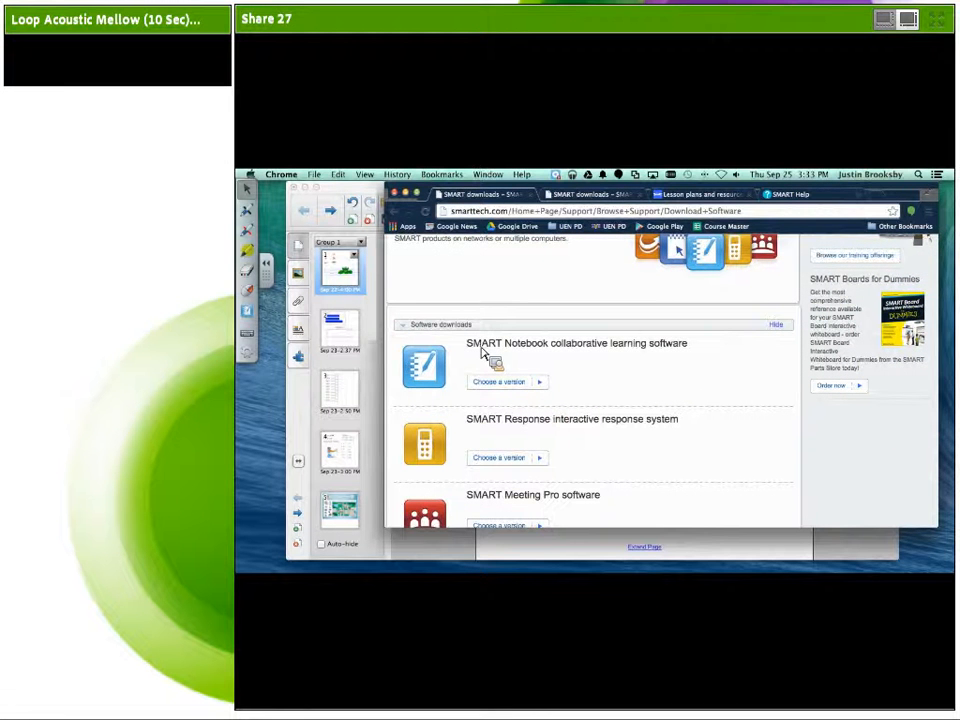
scroll(540, 370, down, 1)
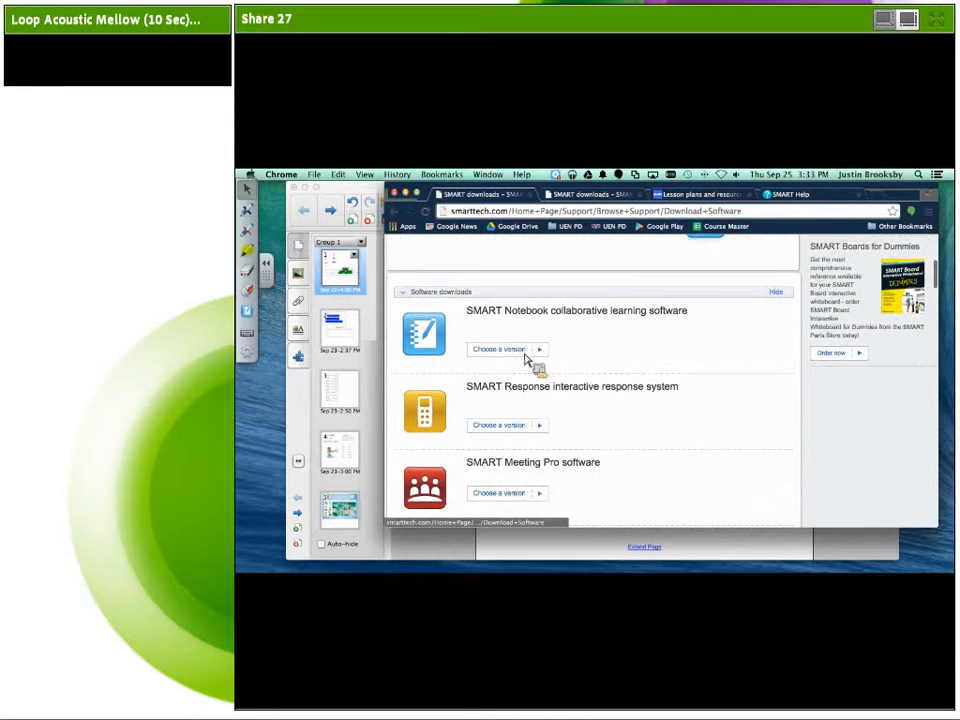
click(524, 355)
scroll(536, 364, down, 1)
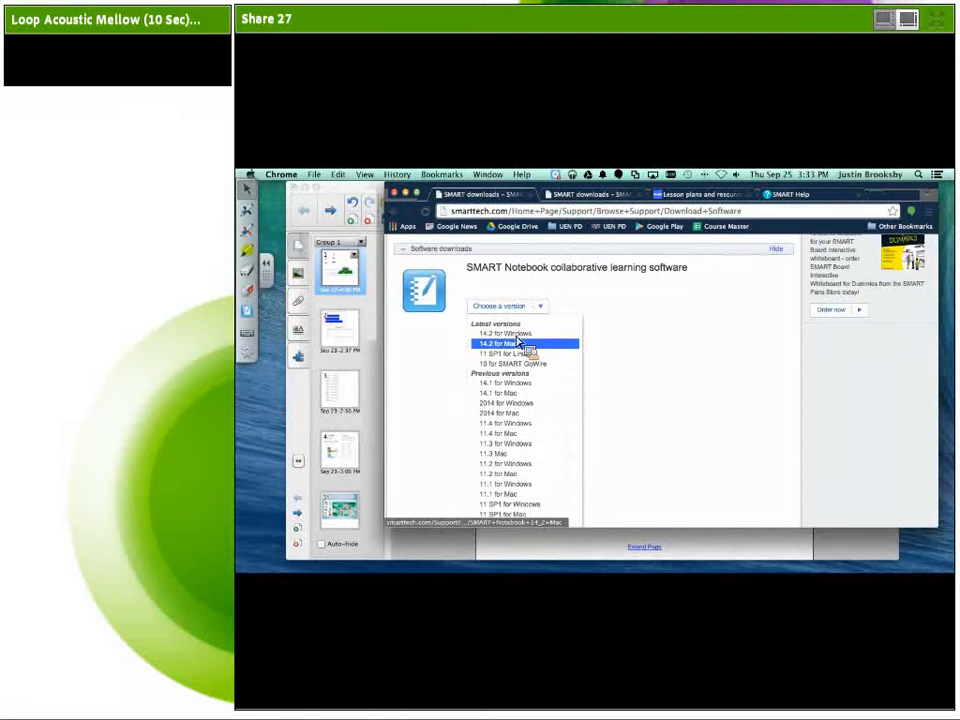
scroll(518, 345, down, 1)
scroll(520, 352, down, 1)
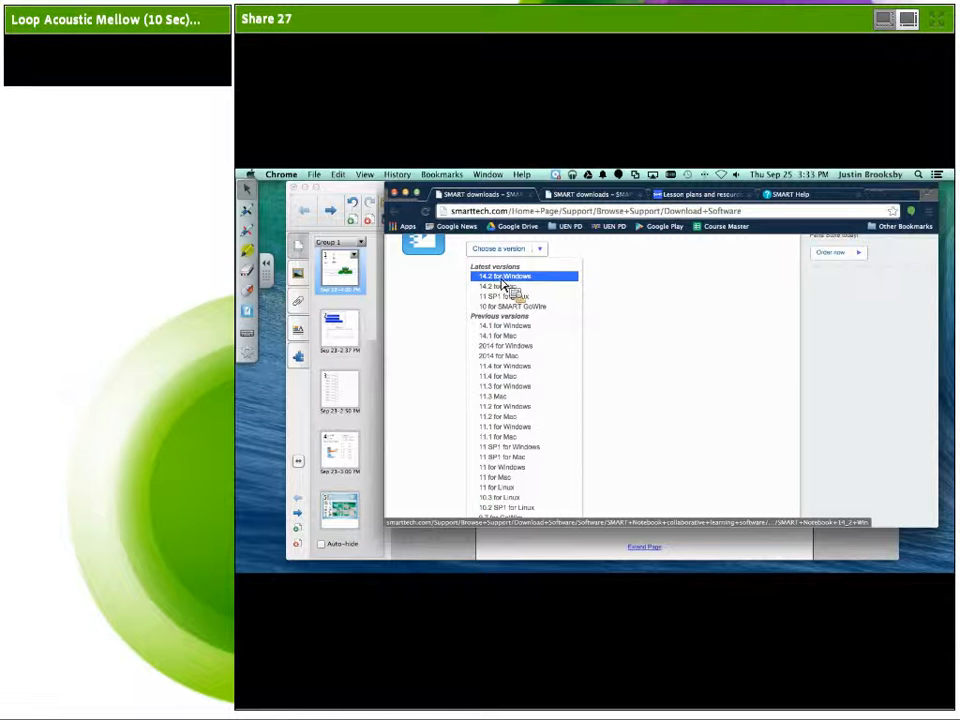
click(643, 293)
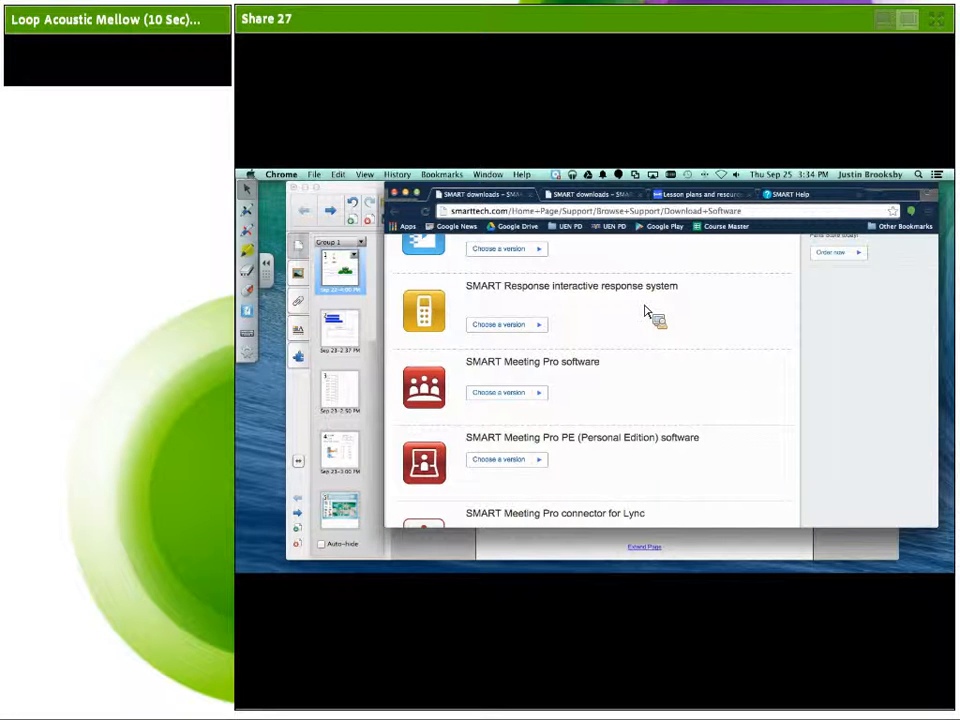
scroll(690, 340, up, 2)
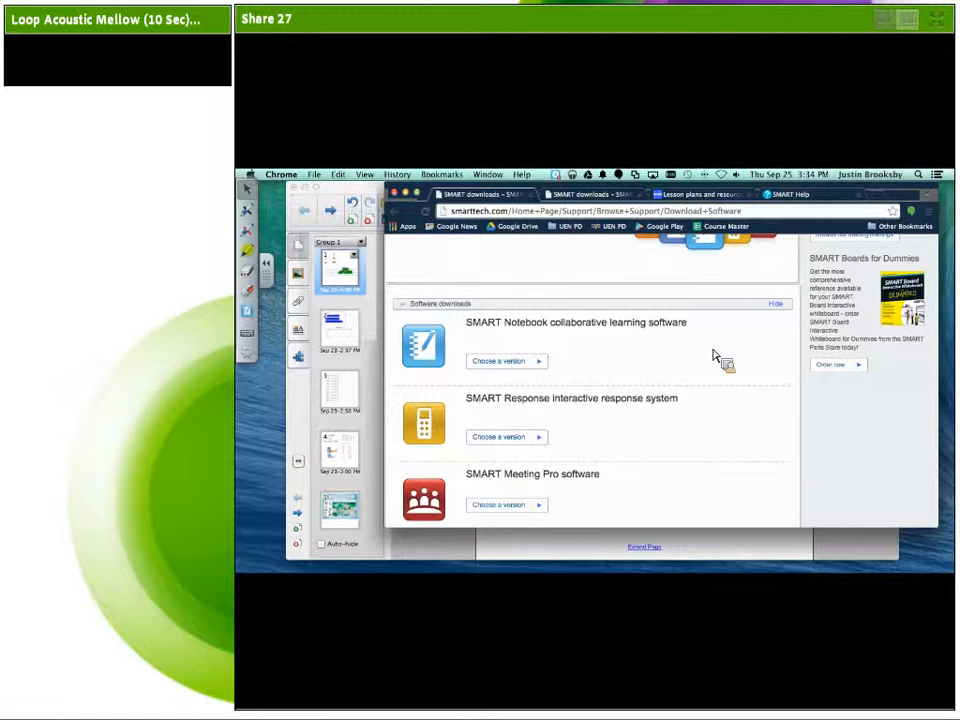
scroll(713, 356, up, 1)
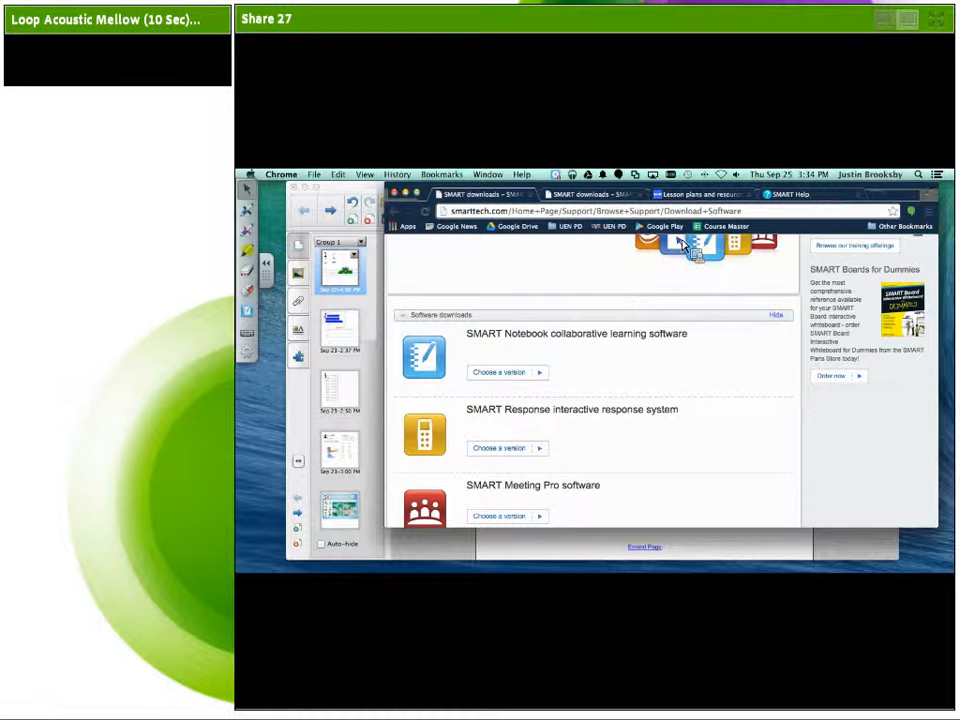
- Switch to the SMART Exchange page and look through its top downloads, recently shared and teacher recommended resources
click(605, 197)
click(718, 197)
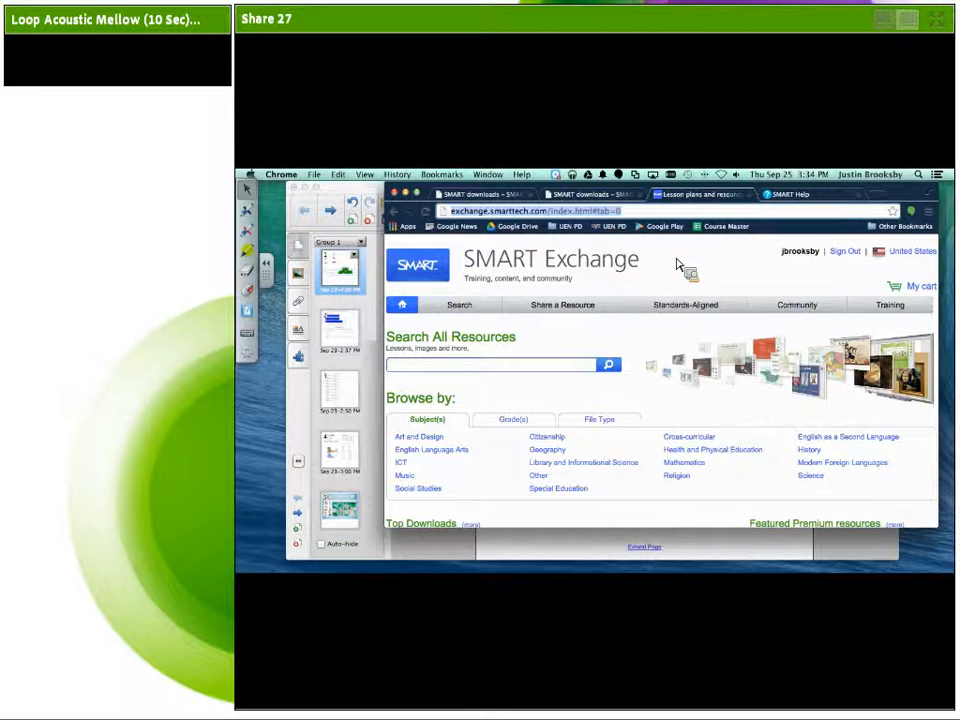
scroll(654, 283, down, 1)
scroll(652, 285, down, 5)
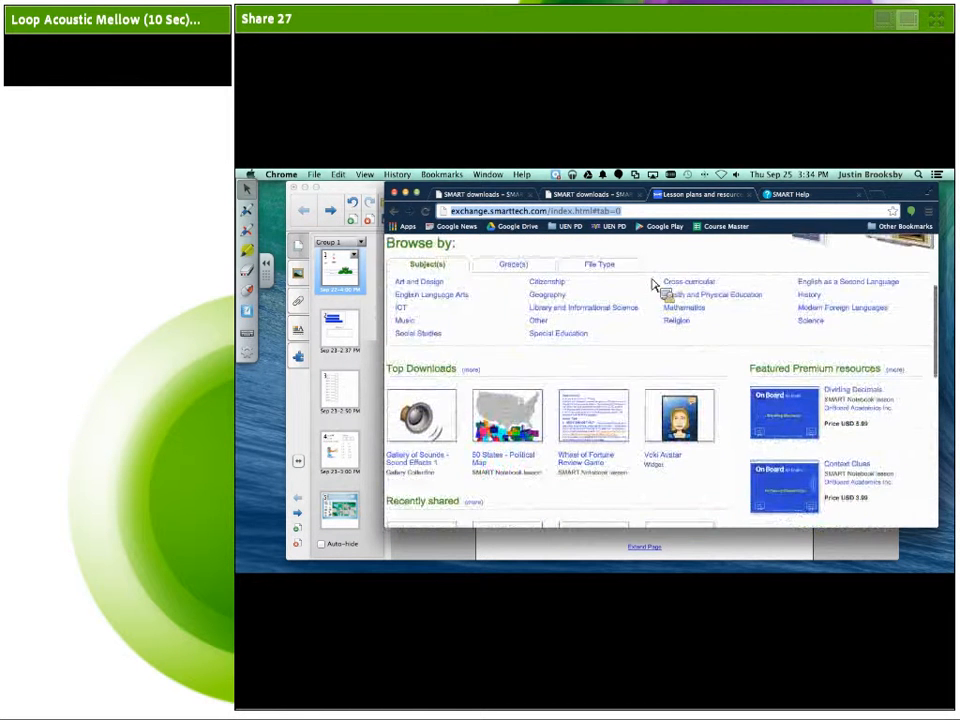
scroll(660, 344, down, 3)
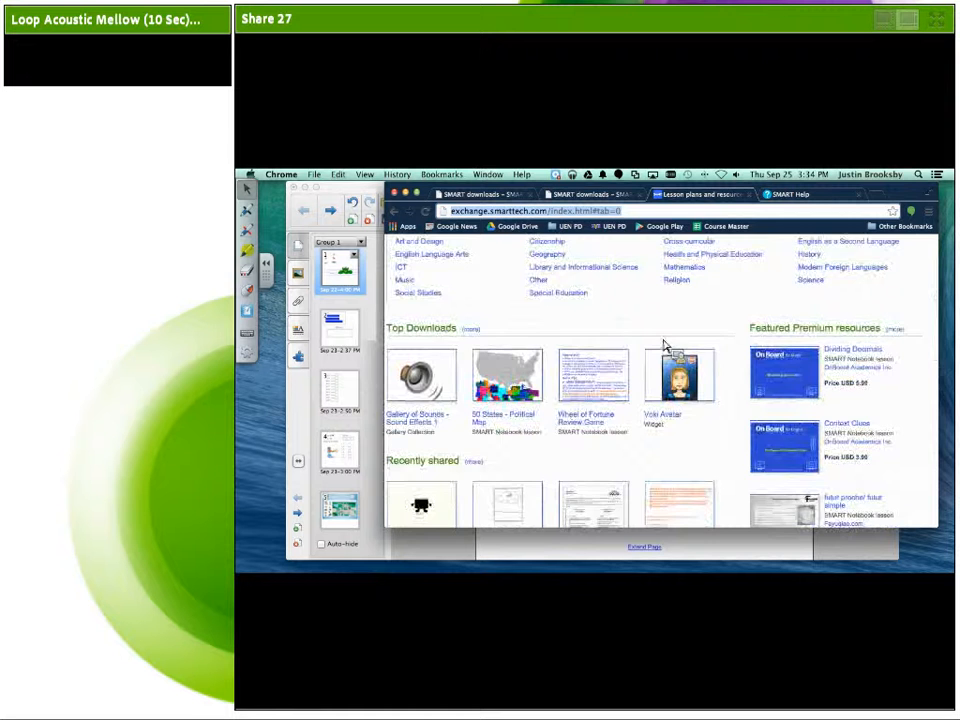
scroll(654, 345, up, 3)
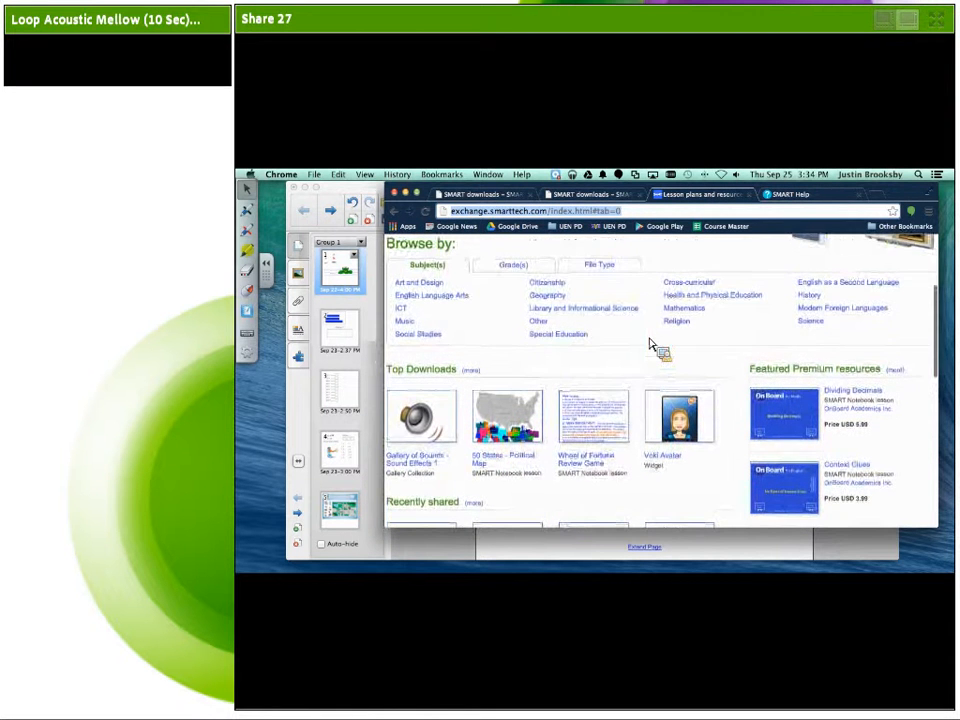
scroll(652, 345, down, 5)
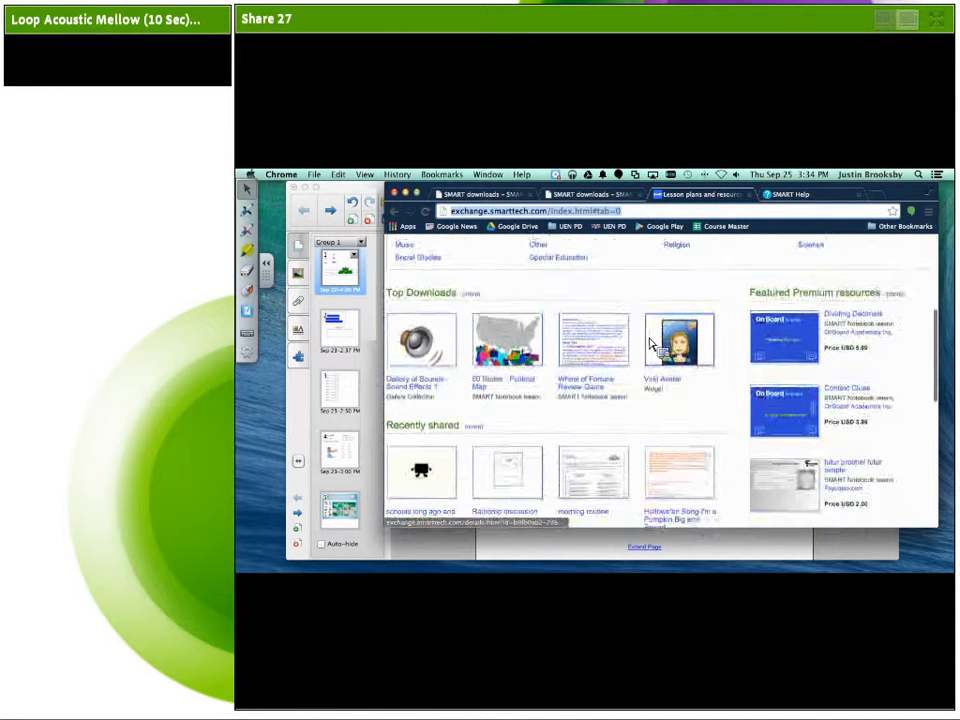
scroll(652, 345, down, 5)
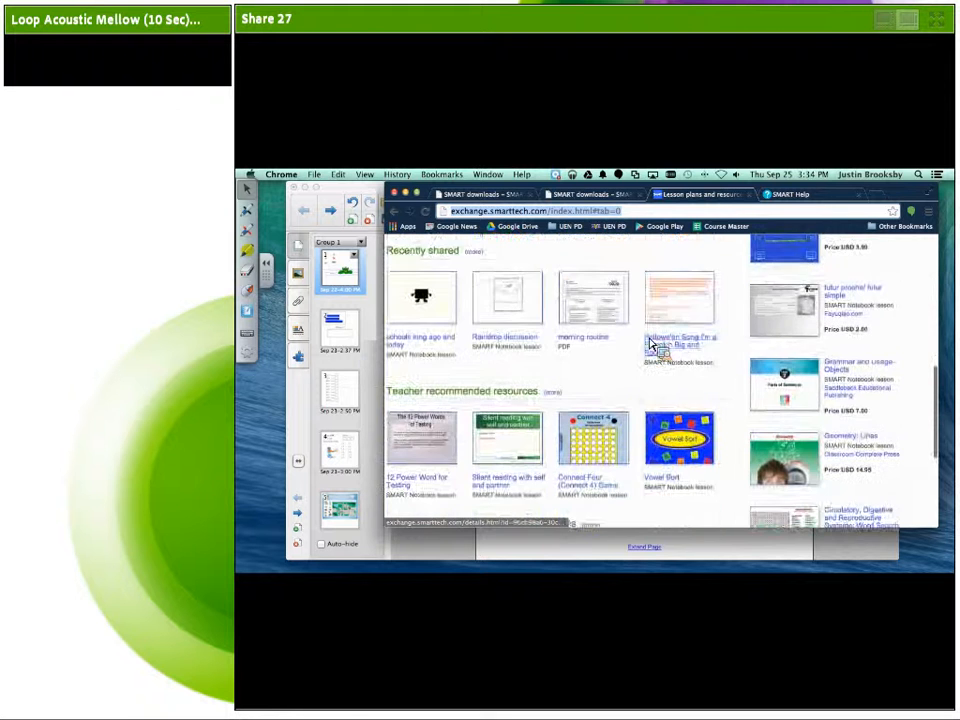
scroll(652, 345, down, 1)
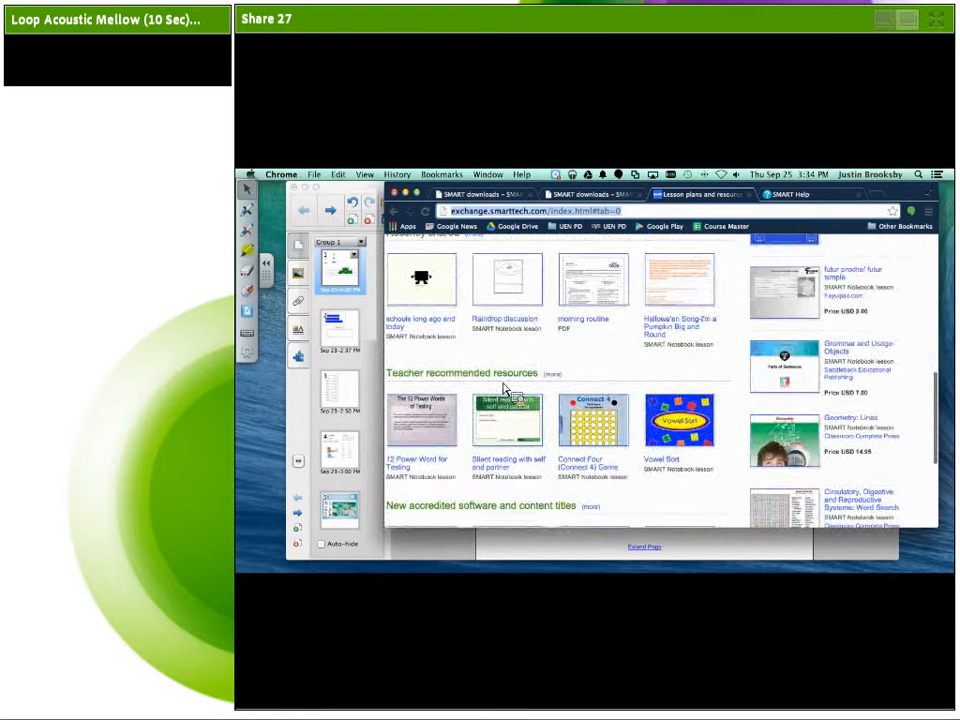
scroll(595, 390, up, 7)
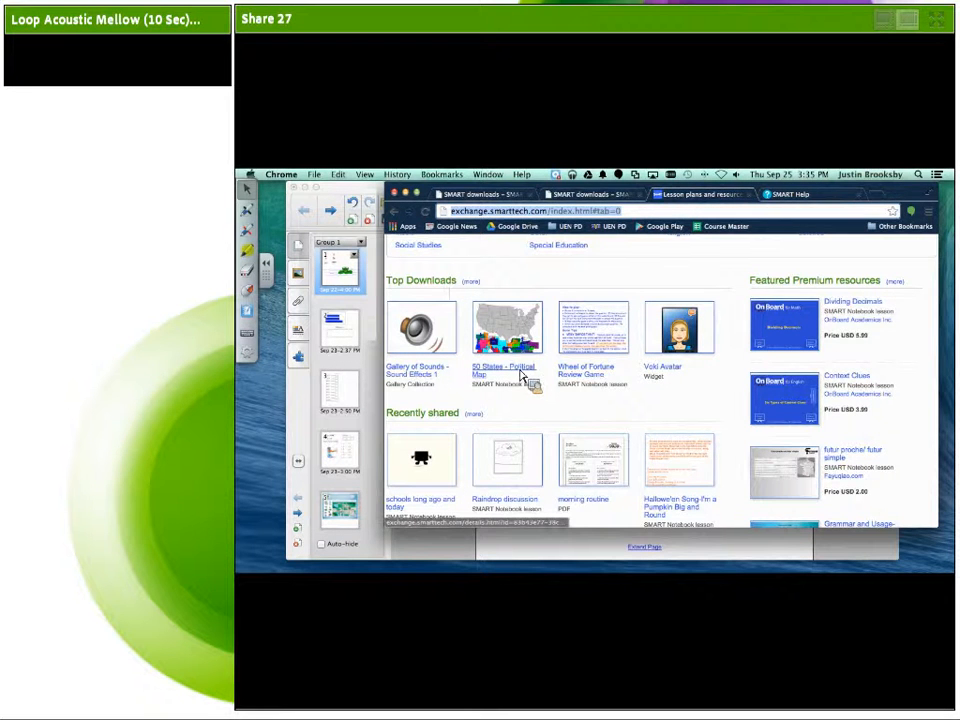
- View the details of the 50 States - Political Map lesson and switch to the SMART Help page on creating lesson activities
click(519, 375)
scroll(620, 382, down, 1)
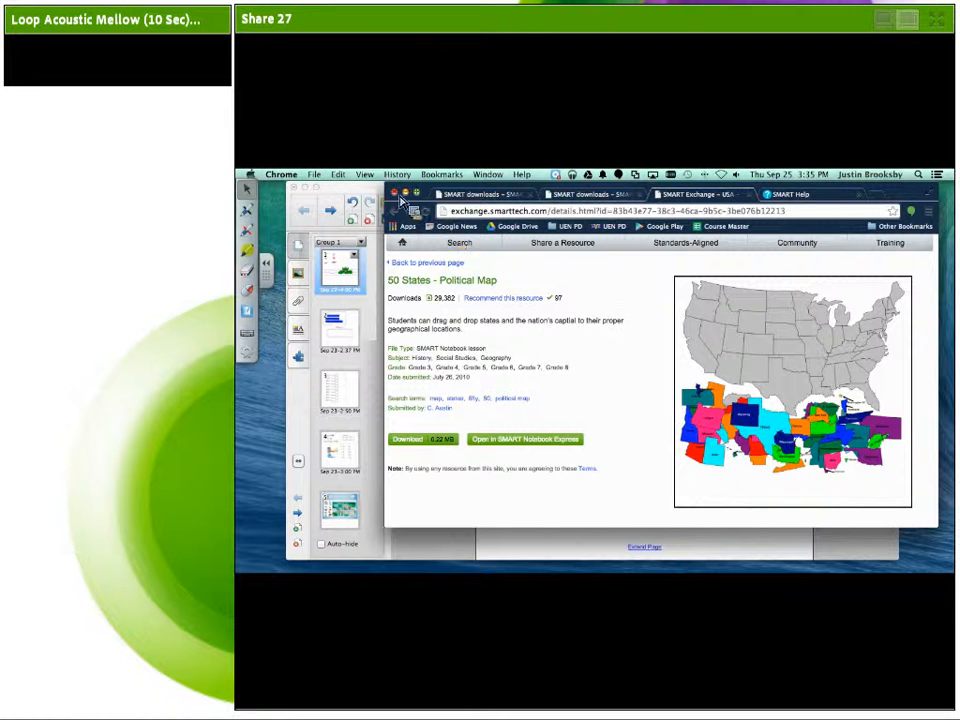
click(791, 196)
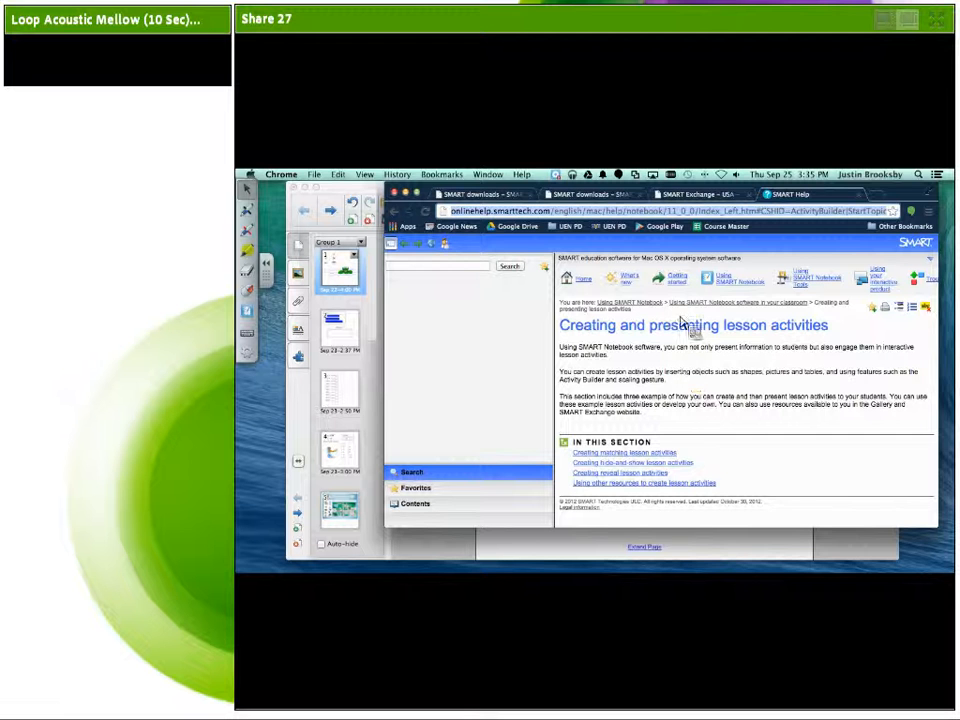
- Switch to SMART Notebook and try the frog activity by moving each insect, fruit and candy picture onto the frog
click(380, 200)
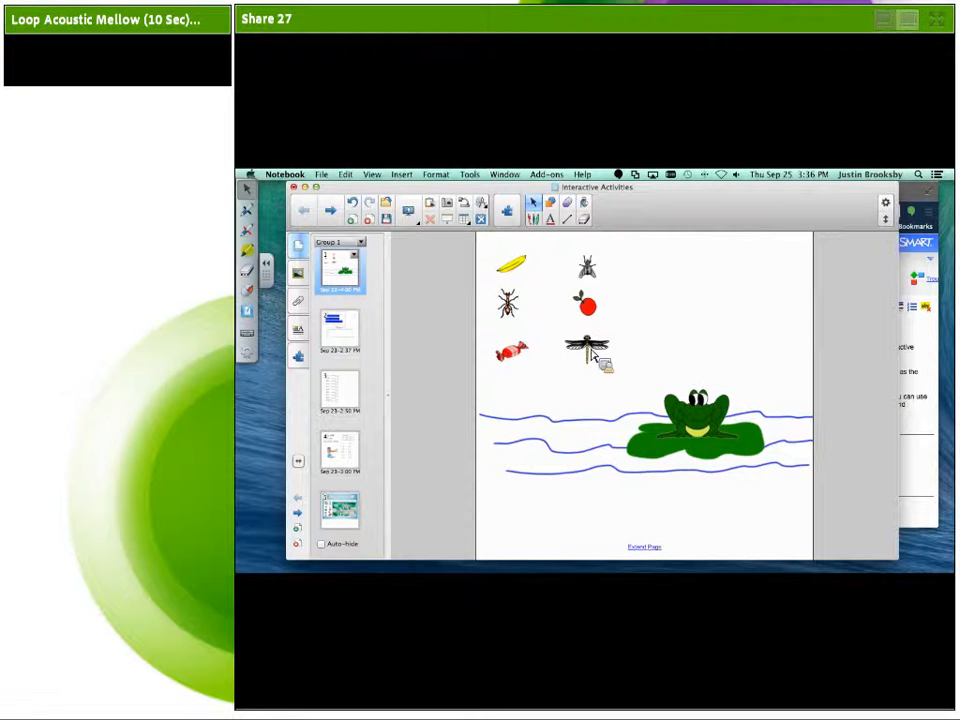
drag(592, 352, 712, 424)
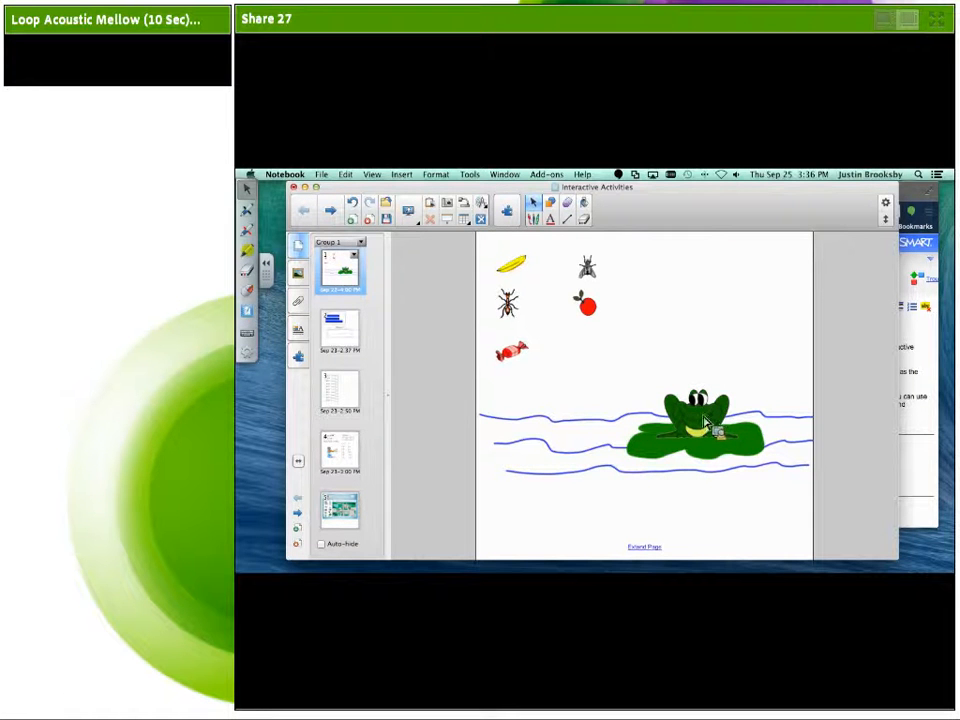
drag(517, 360, 706, 396)
drag(513, 313, 713, 428)
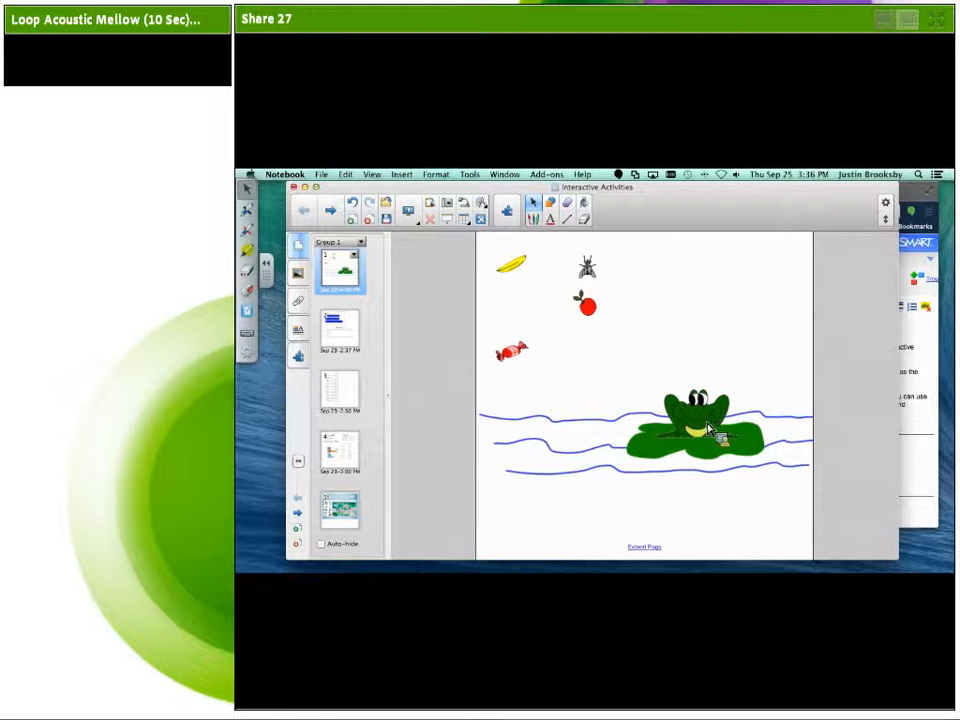
drag(592, 278, 708, 433)
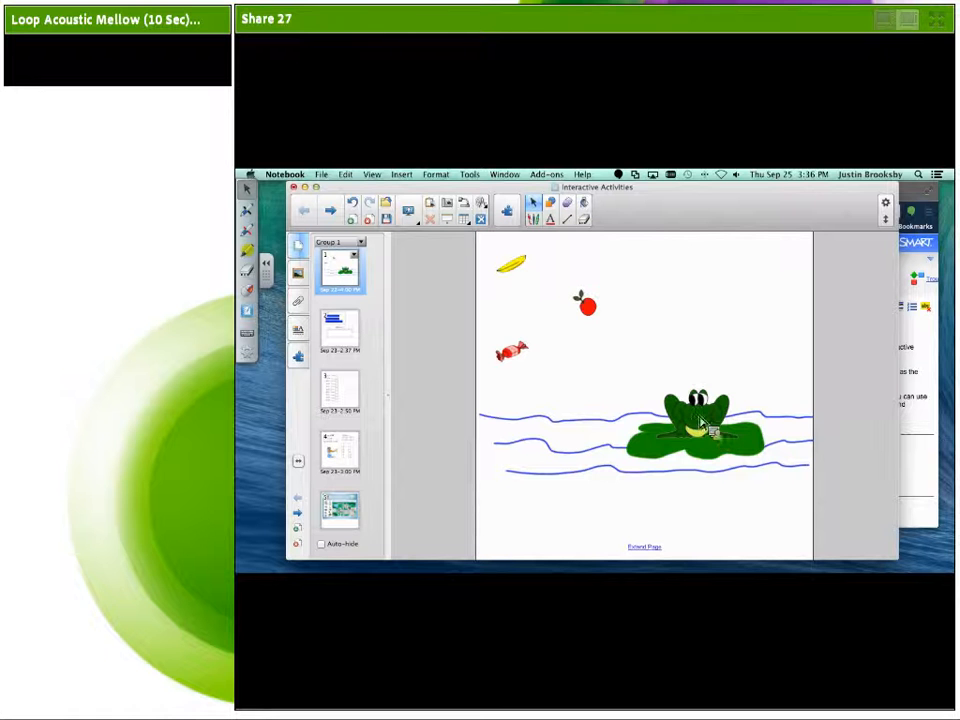
drag(514, 265, 710, 430)
drag(586, 303, 716, 433)
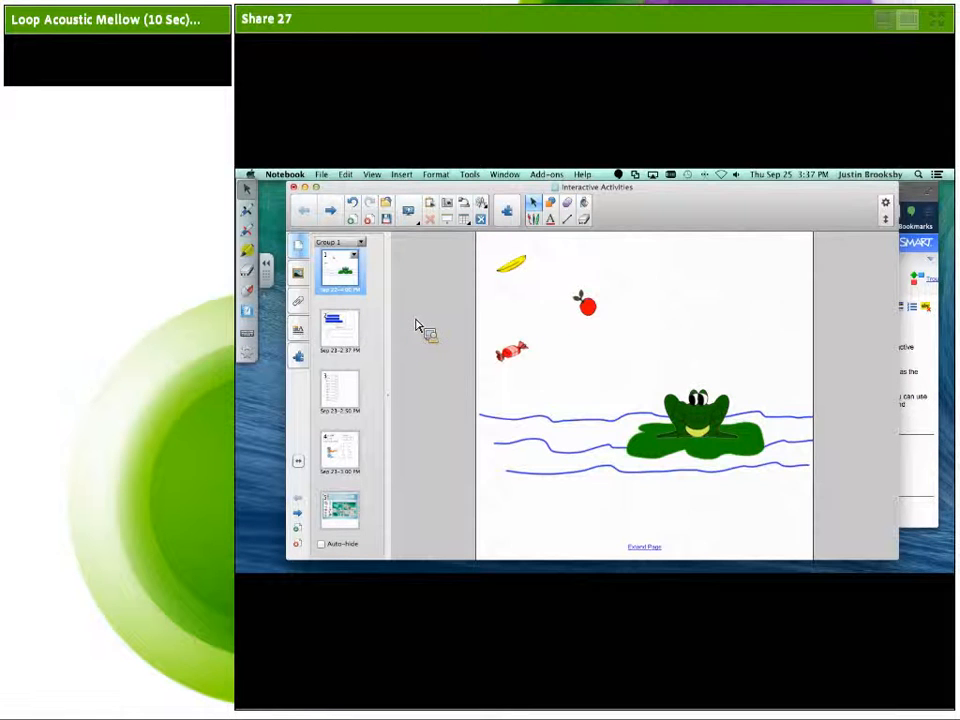
- Insert a blank page after the frog activity page and select the new page
click(360, 230)
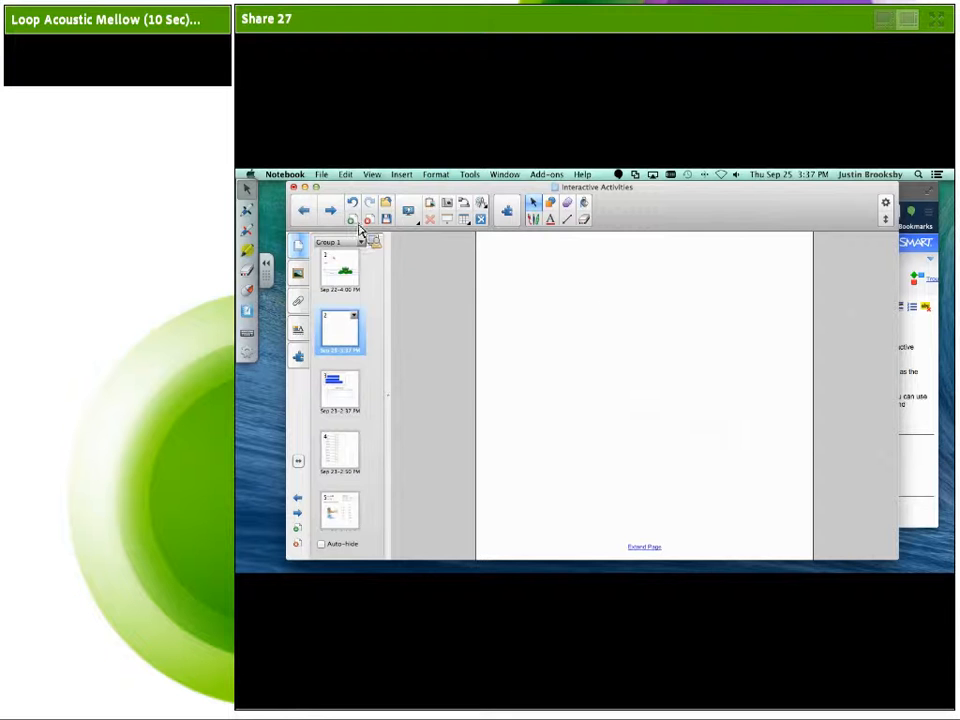
click(352, 279)
click(345, 342)
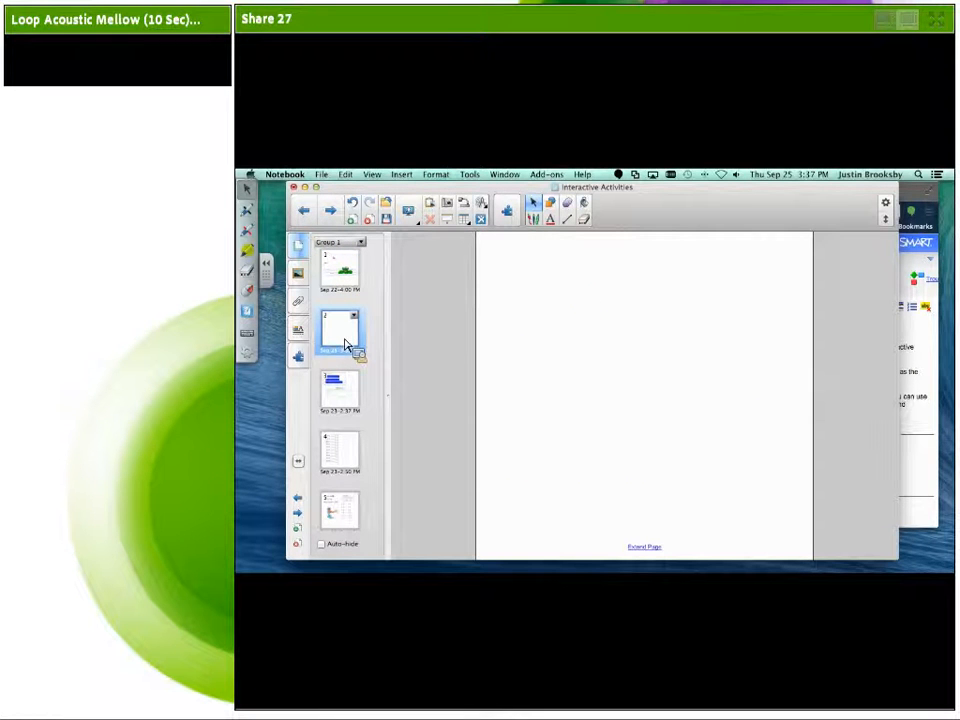
- Search the Gallery for "frog"
click(298, 273)
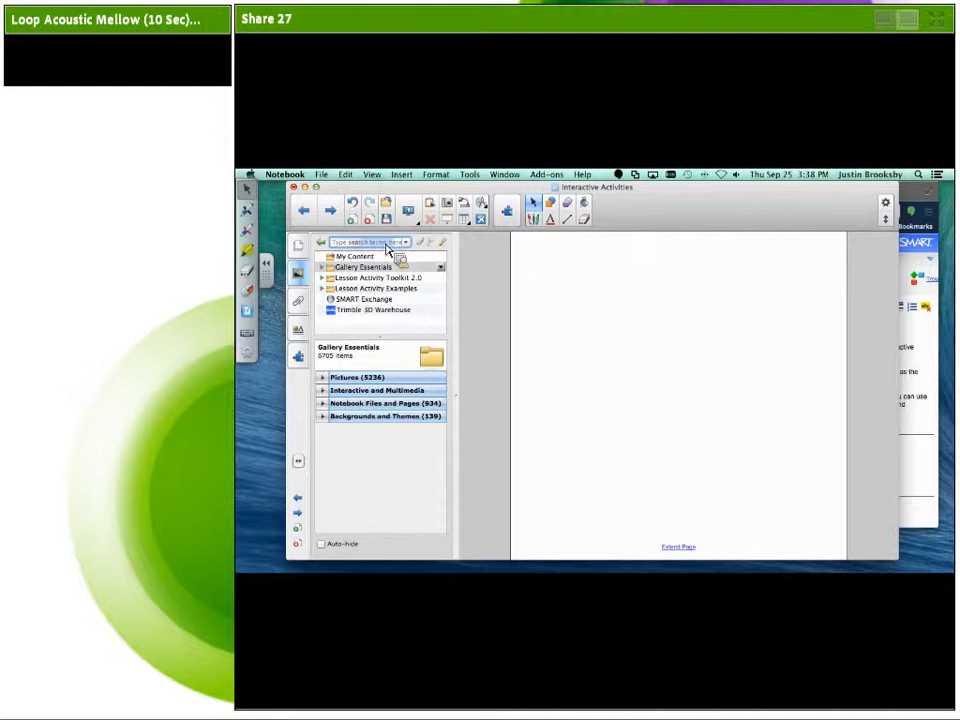
text(tre)
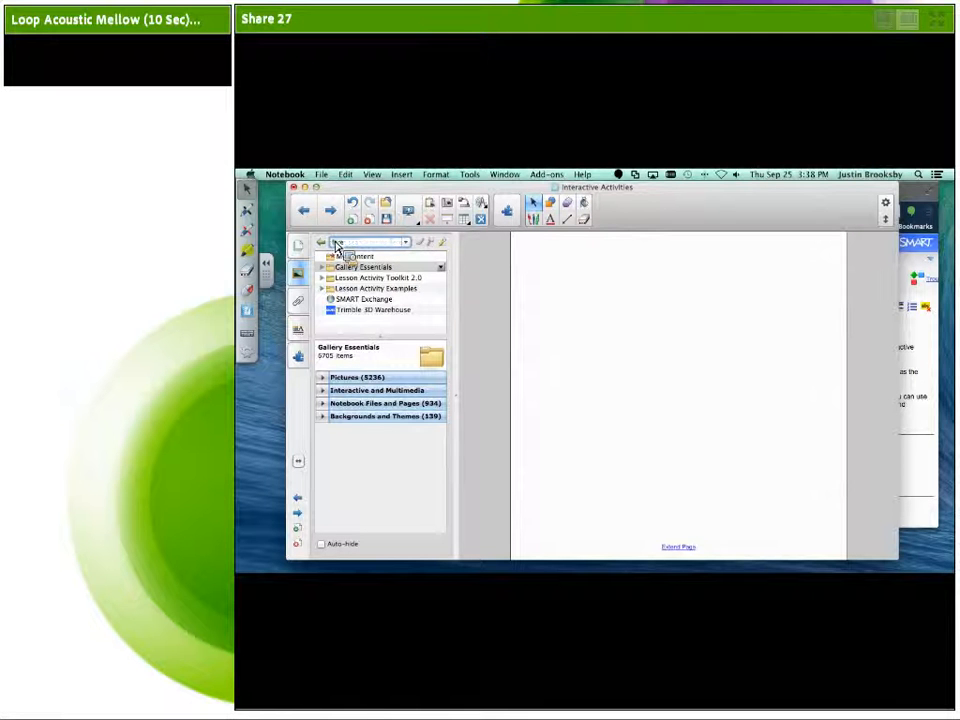
key(BackSpace)
key(BackSpace)
key(BackSpace)
text(frog)
key(Return)
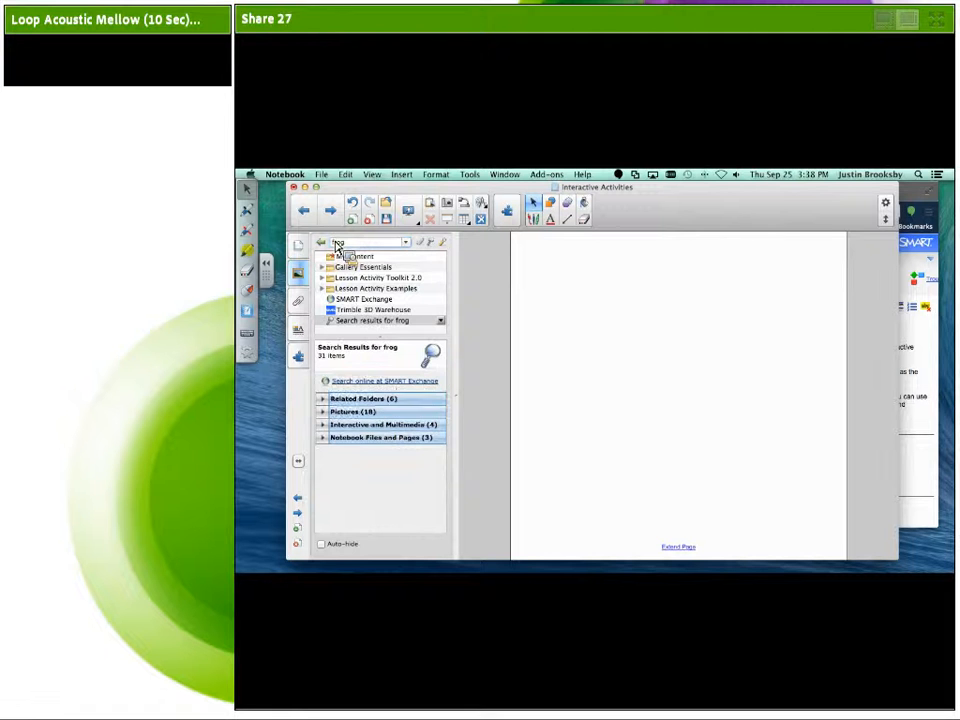
- Add the Frog 2 picture from the Gallery results to the lower right area of the blank page
click(330, 414)
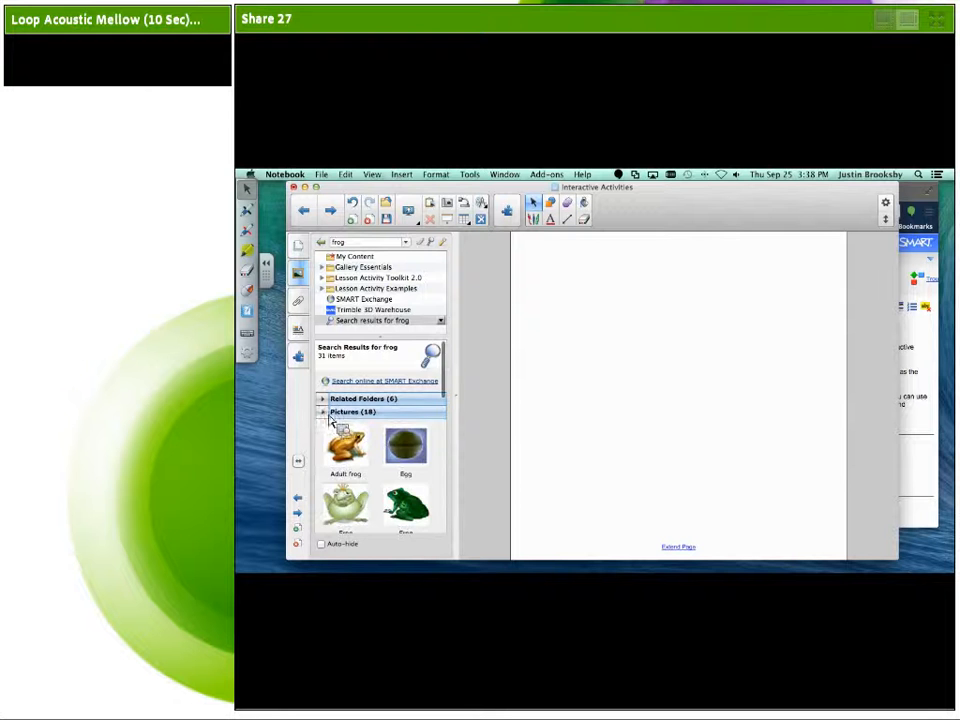
scroll(390, 455, down, 3)
scroll(395, 450, down, 1)
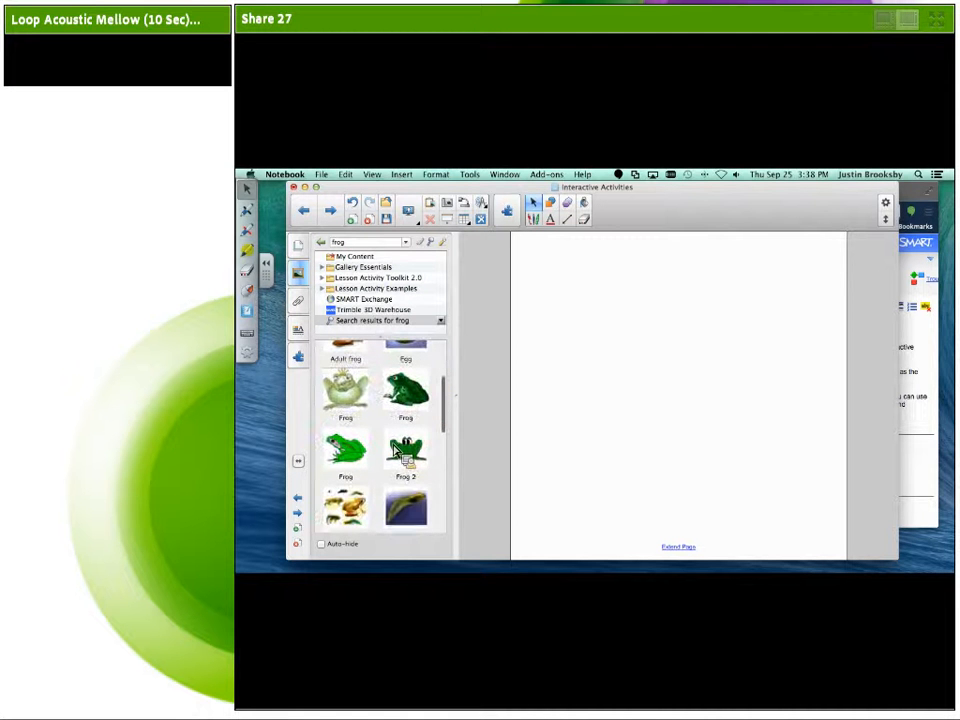
drag(412, 458, 772, 454)
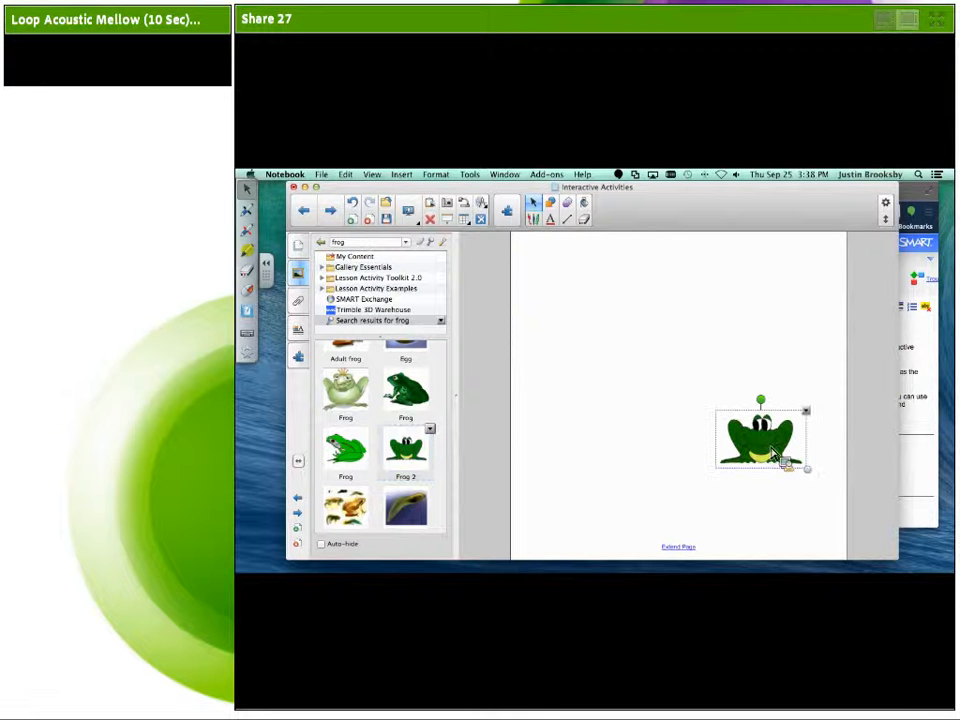
click(729, 395)
- Search the Gallery for "insect" and expand the picture results
drag(354, 244, 334, 247)
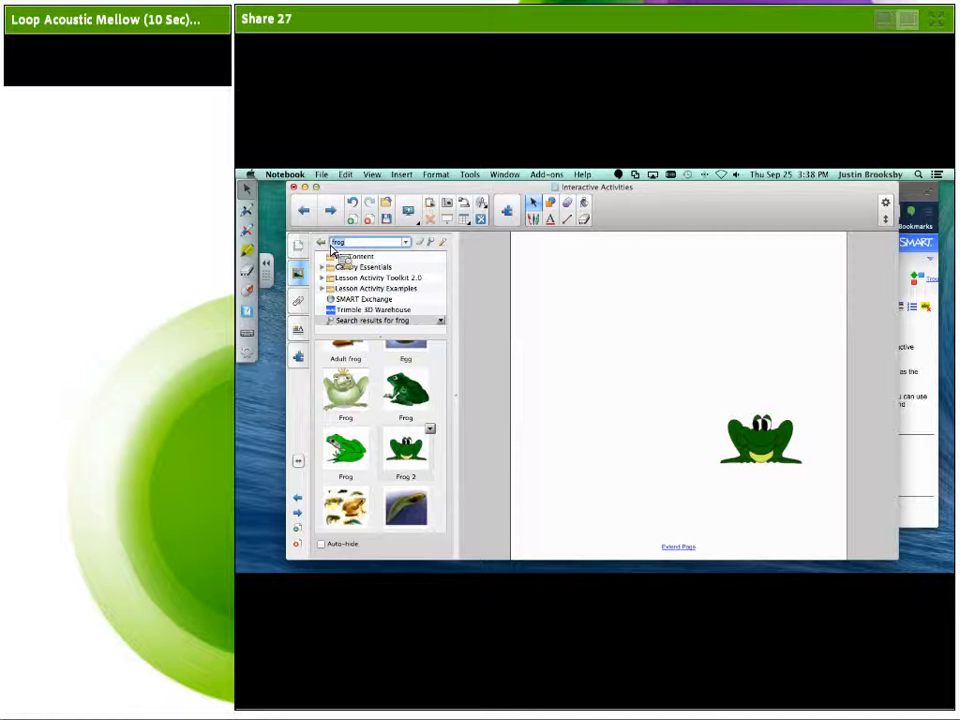
text(insect)
key(Return)
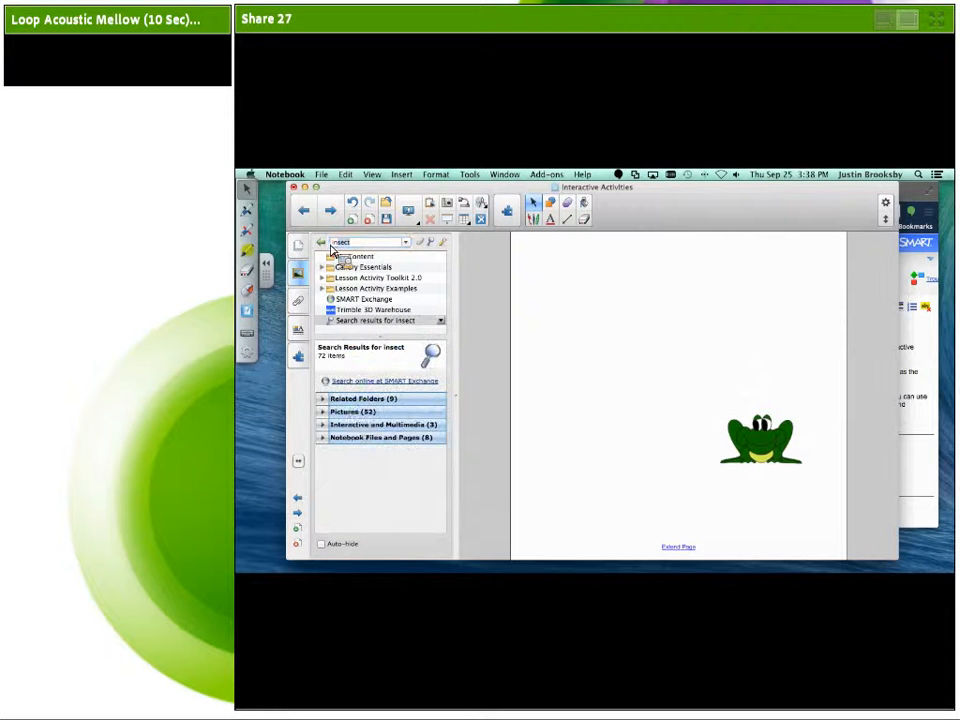
click(333, 414)
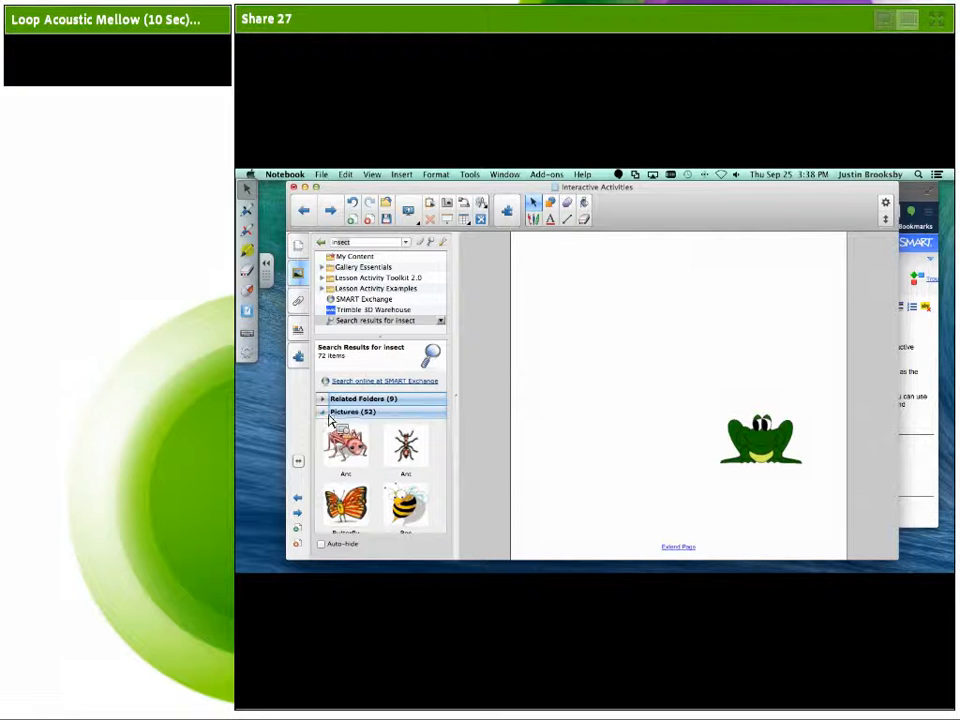
- Place the dark, top-view Ant picture near the upper left corner of the page
scroll(440, 452, down, 3)
scroll(440, 450, down, 4)
scroll(437, 450, down, 1)
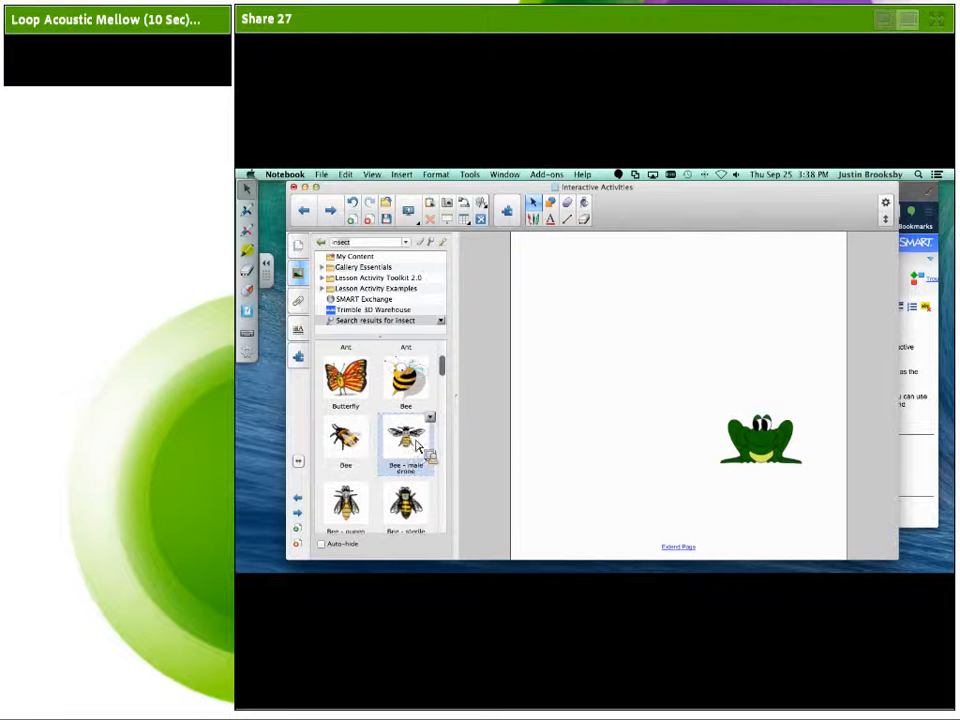
scroll(447, 432, down, 1)
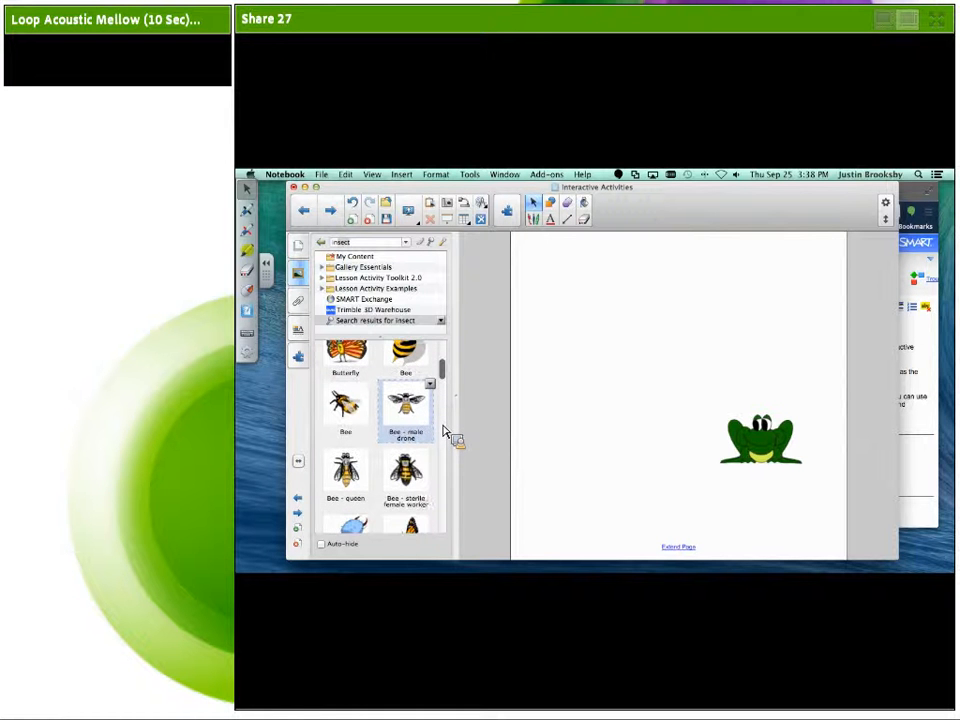
scroll(424, 490, down, 2)
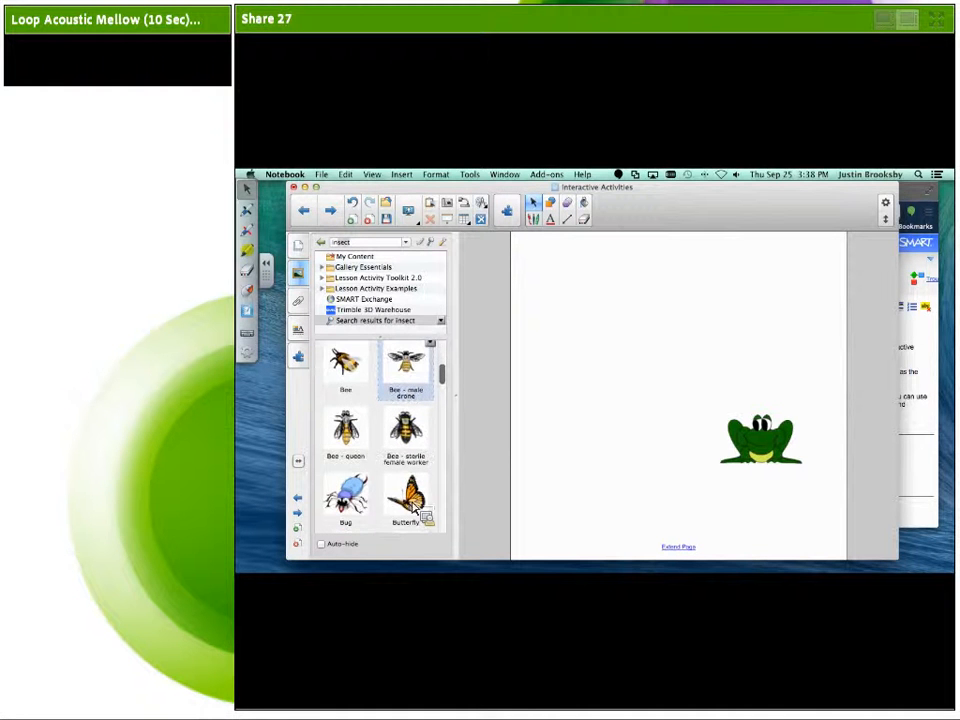
scroll(416, 508, up, 5)
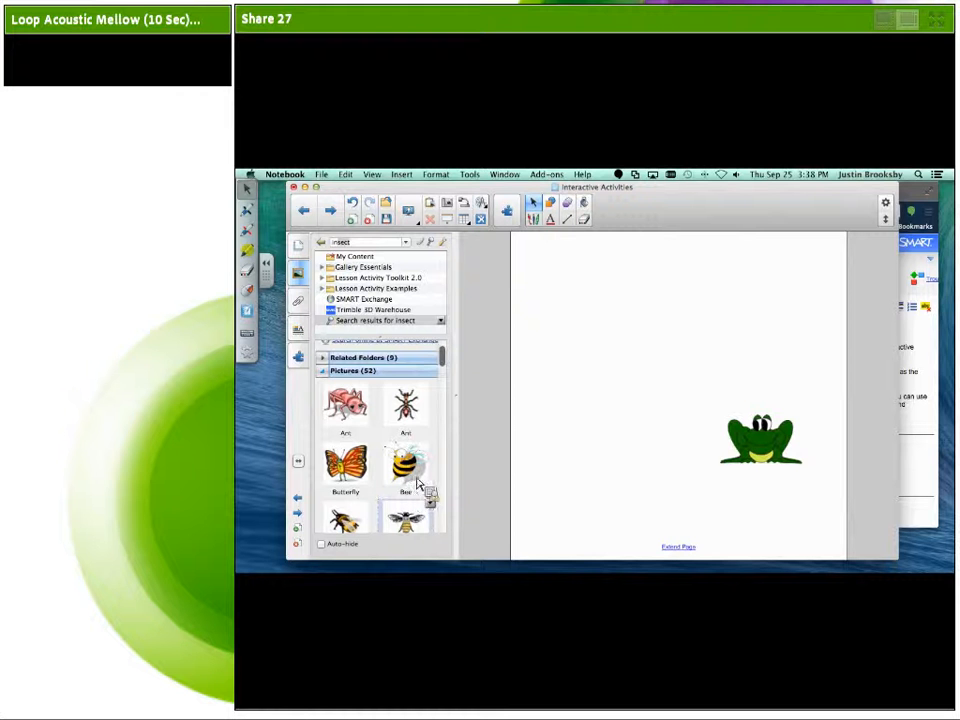
drag(420, 422, 572, 295)
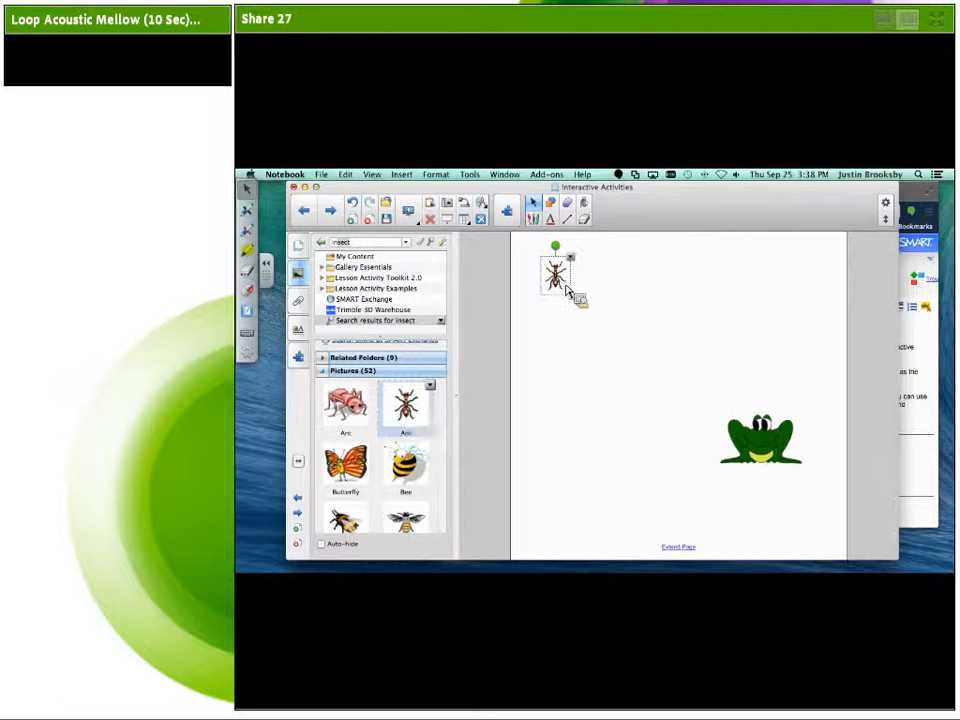
- Find the Dragonfly picture among the insect results and place it below and to the right of the ant
scroll(400, 460, down, 5)
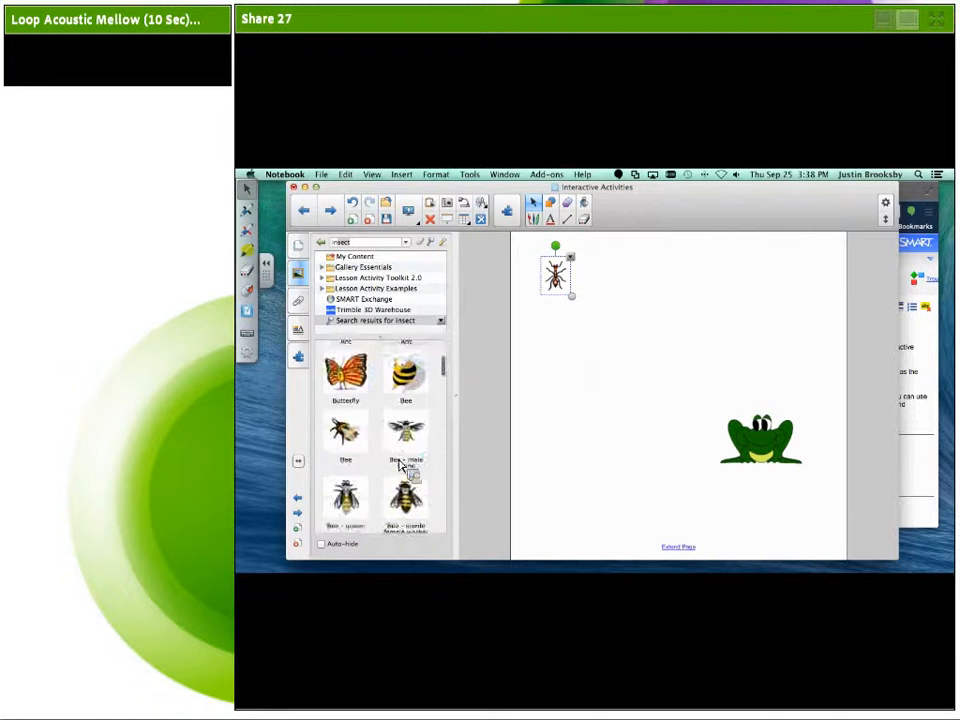
scroll(405, 472, down, 5)
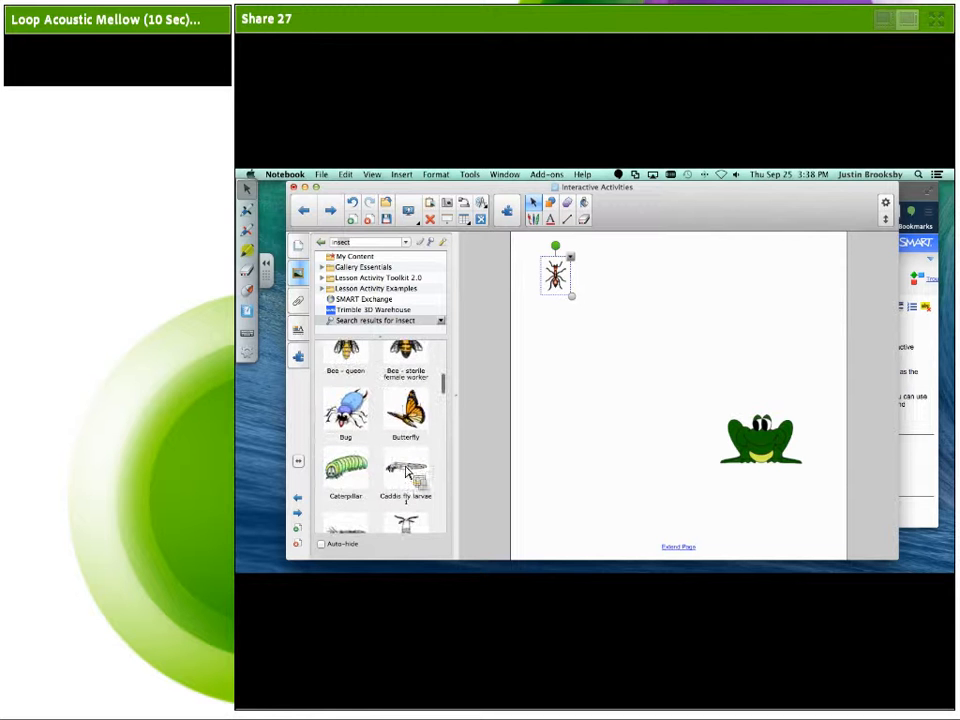
scroll(410, 484, down, 3)
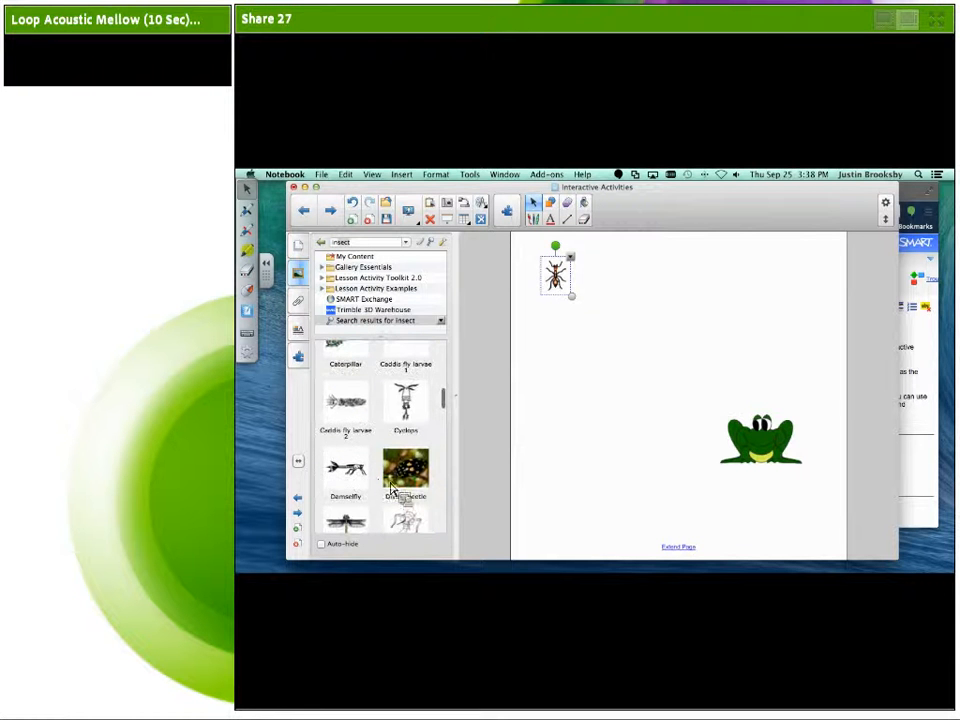
mouse_move(361, 479)
scroll(350, 487, down, 2)
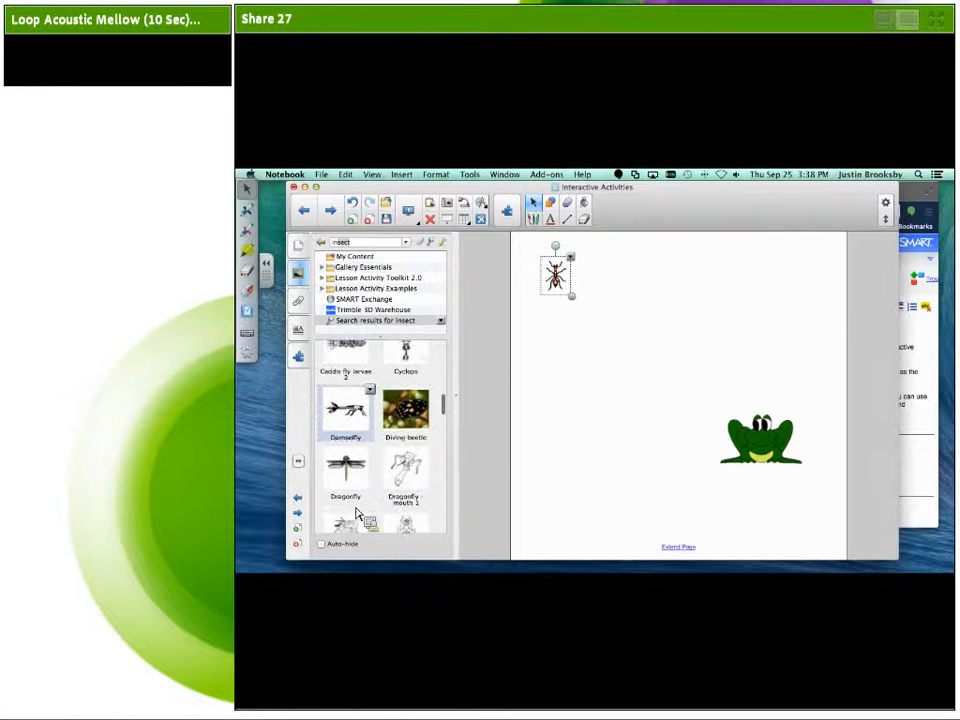
drag(358, 487, 630, 344)
click(555, 357)
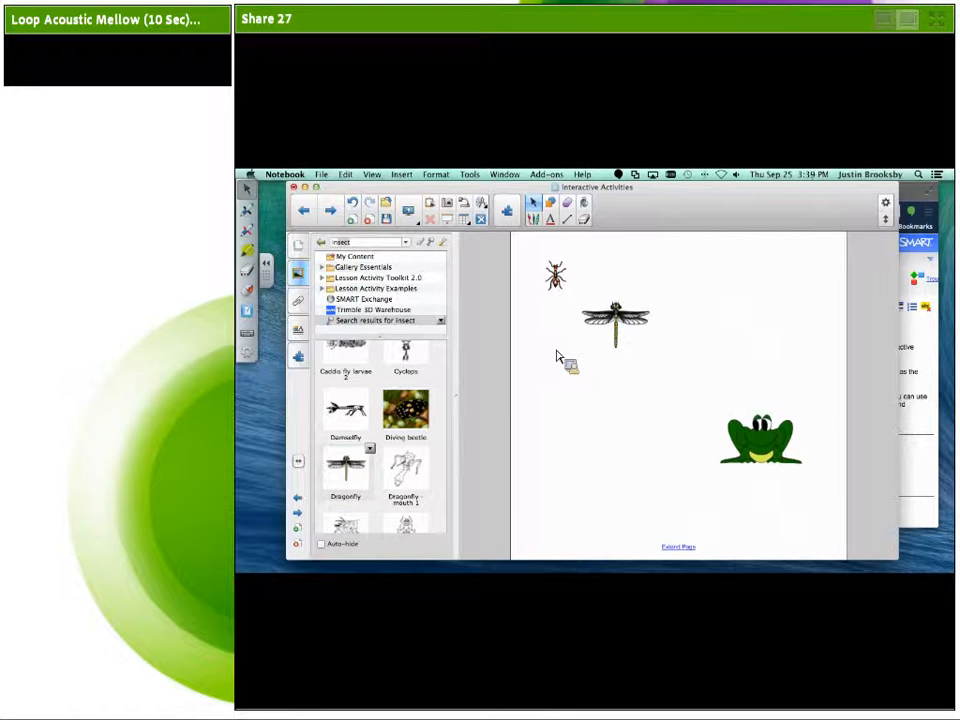
- Search the Gallery for "garbage" and place the Trash picture below the dragonfly
scroll(437, 390, up, 3)
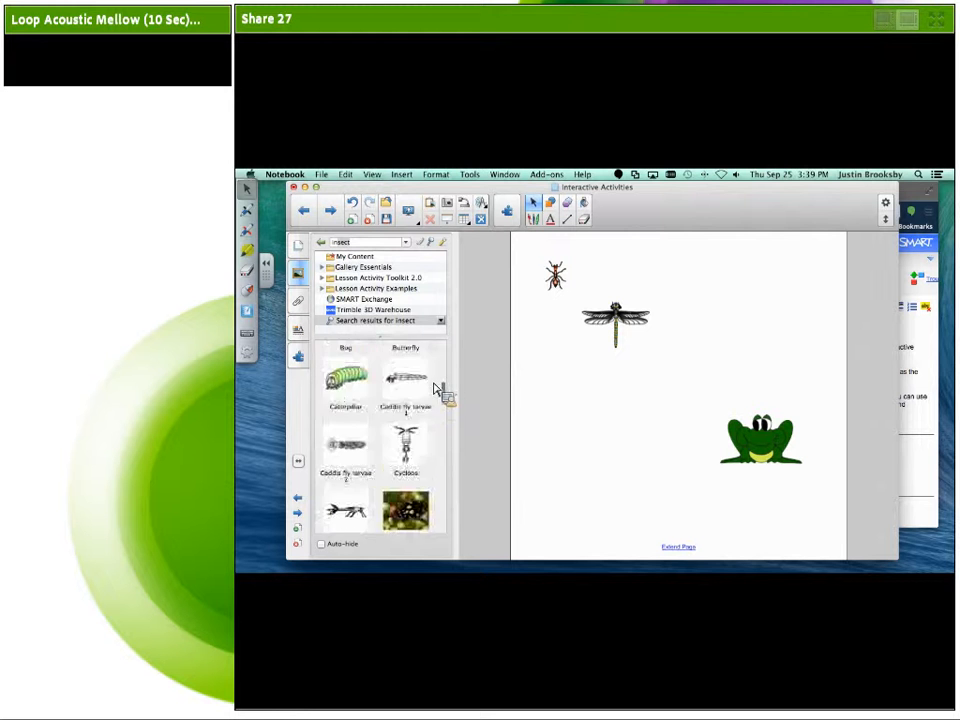
scroll(437, 390, up, 1)
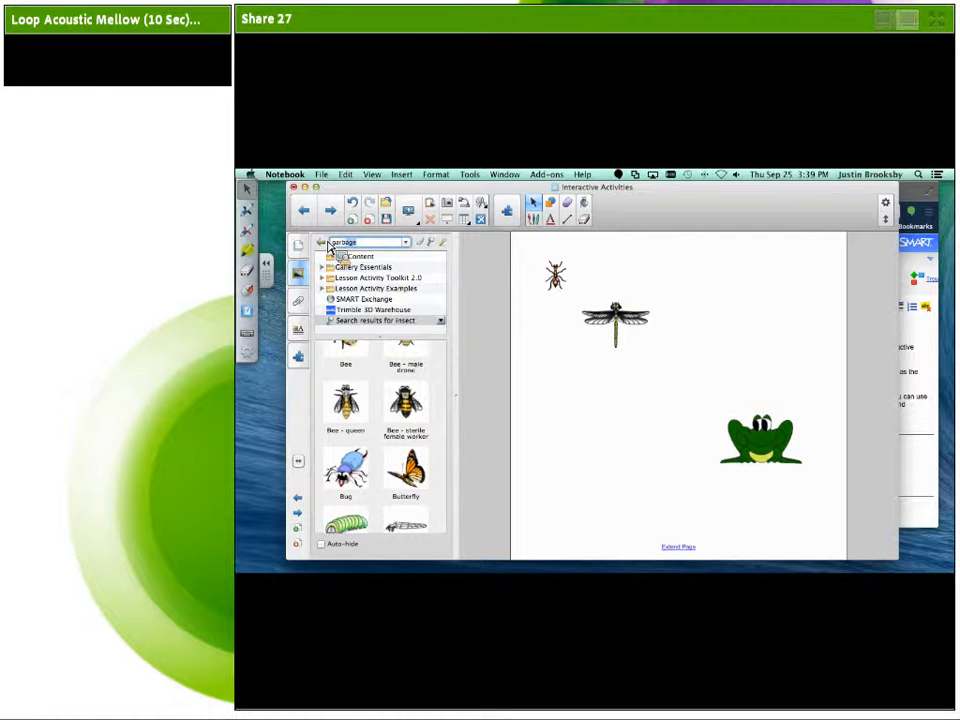
key(Return)
click(342, 412)
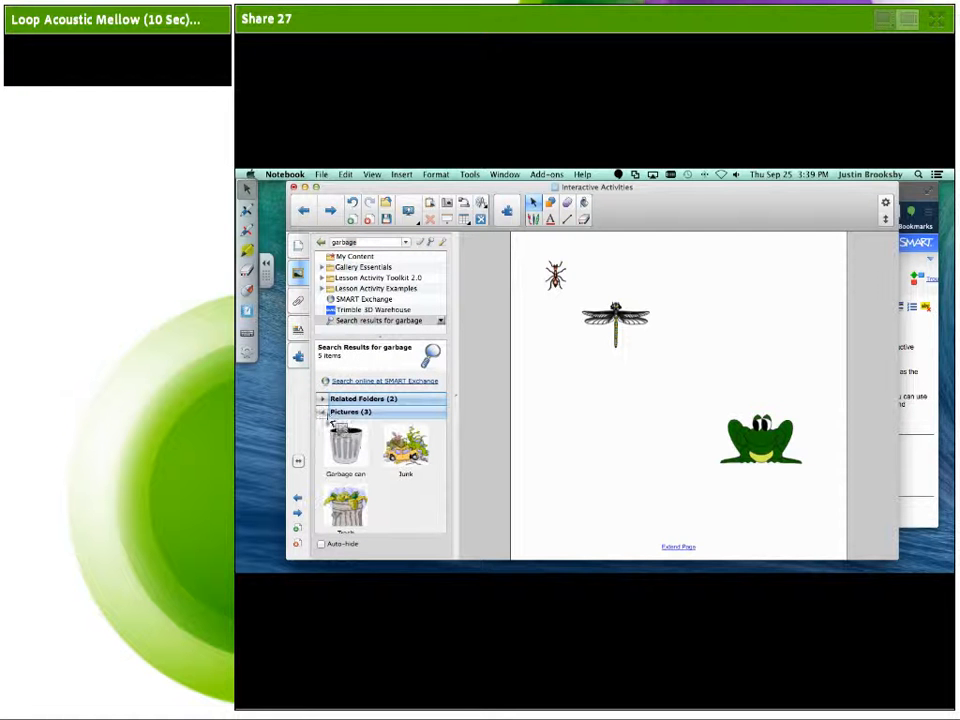
scroll(390, 487, down, 1)
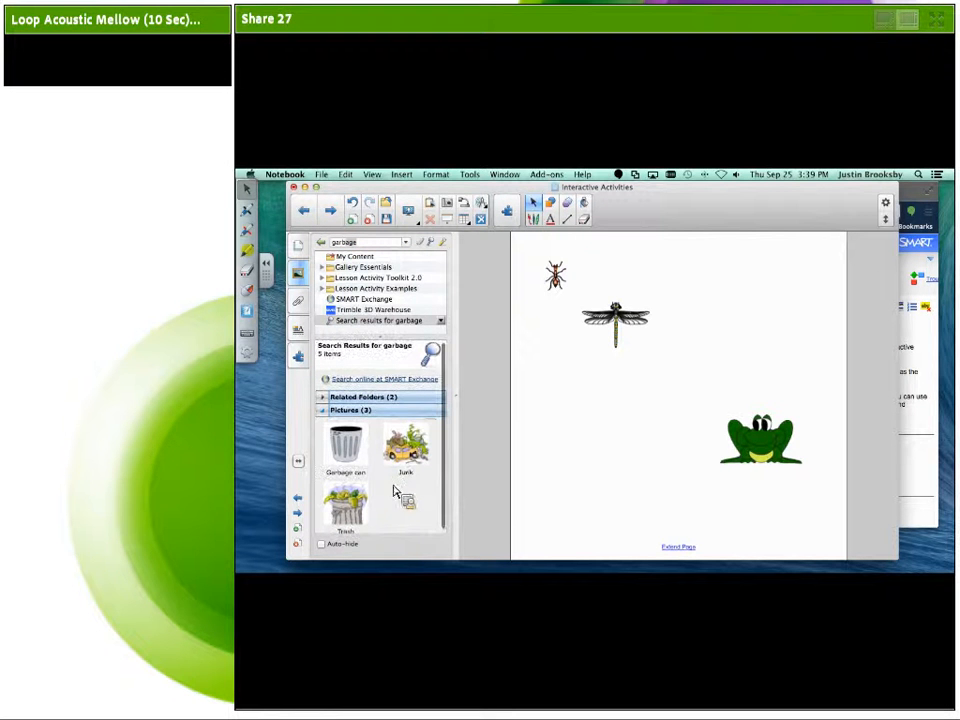
click(418, 441)
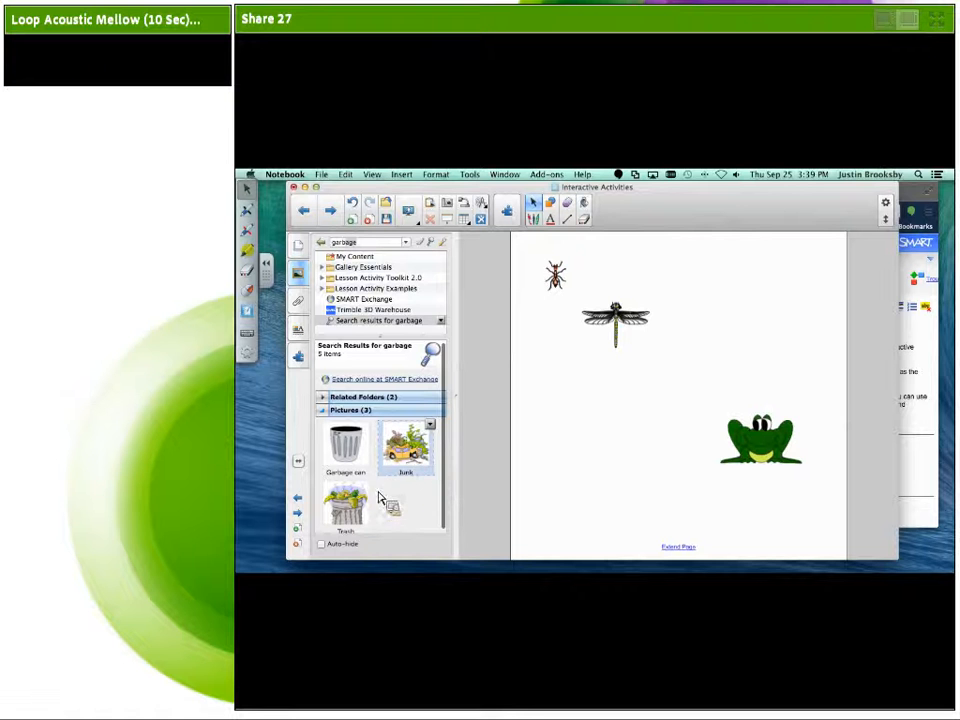
drag(379, 499, 600, 402)
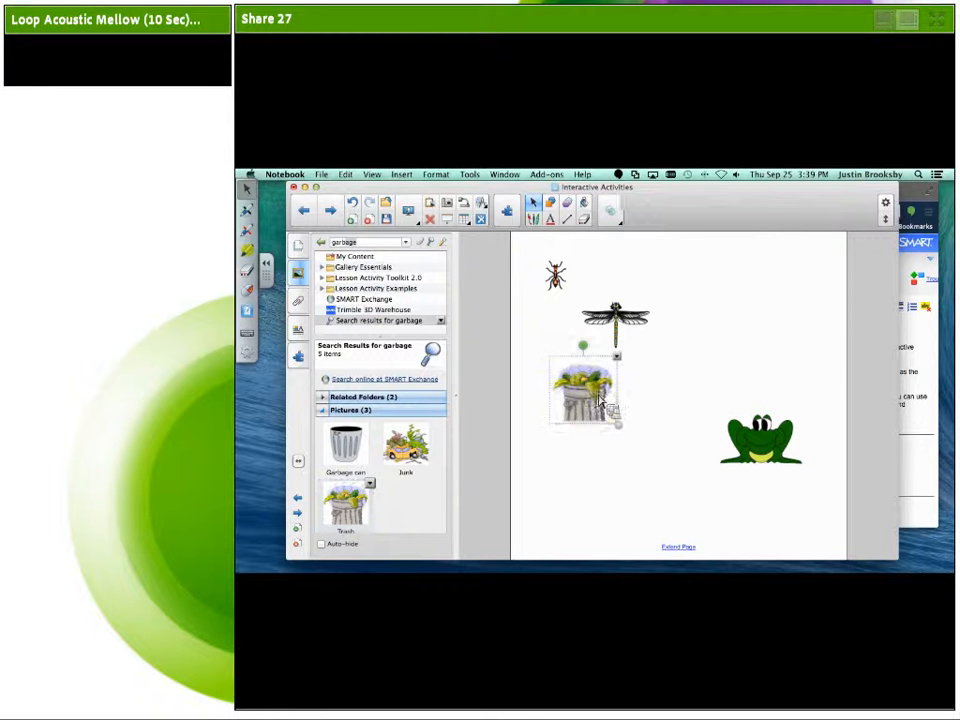
click(664, 439)
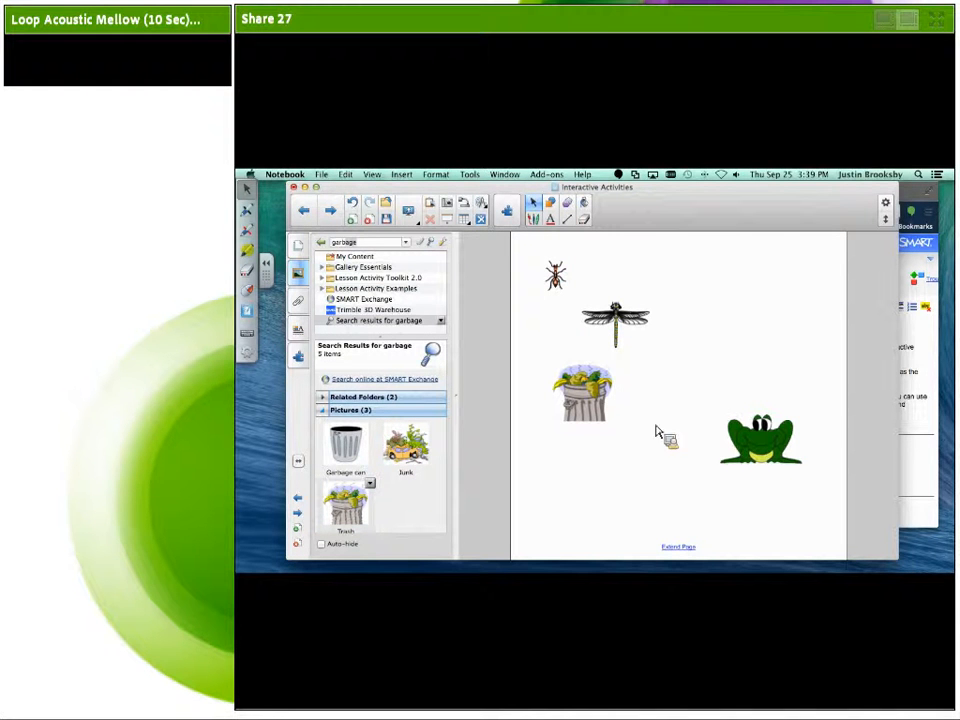
- Replace the Gallery search term with "cat"
double_click(370, 243)
text(cat)
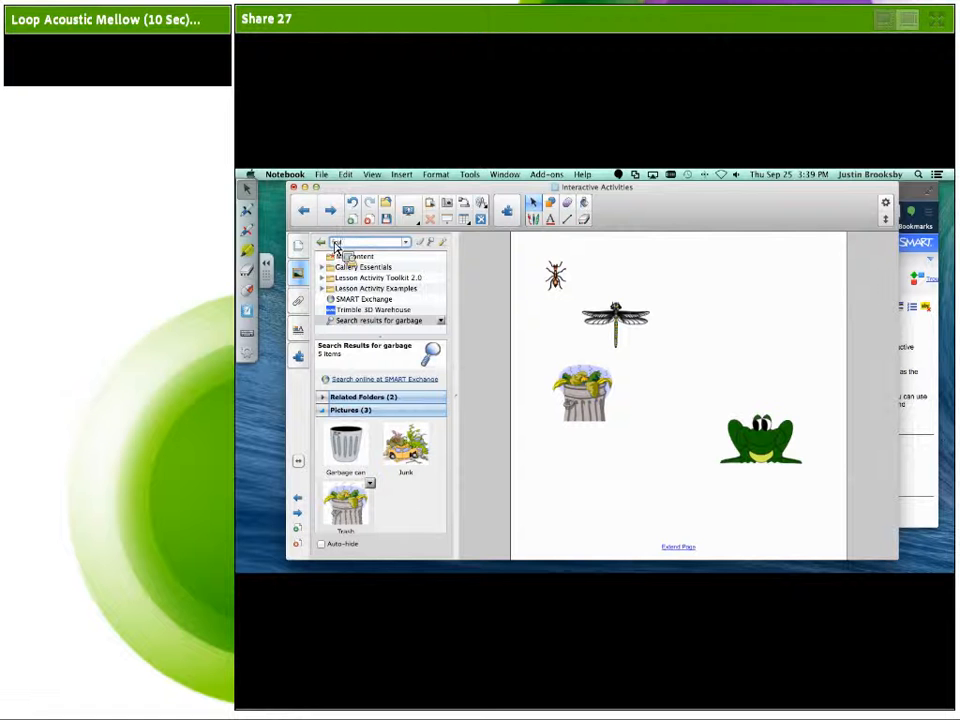
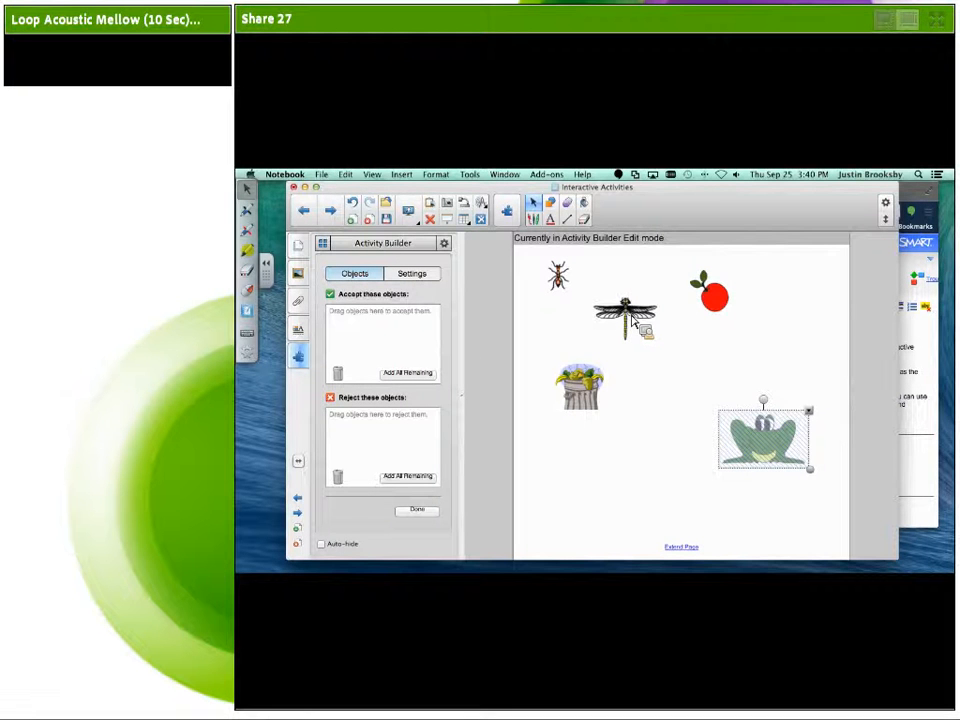
- Set the frog to accept the dragonfly and the ant and to reject all remaining objects in Activity Builder
click(632, 318)
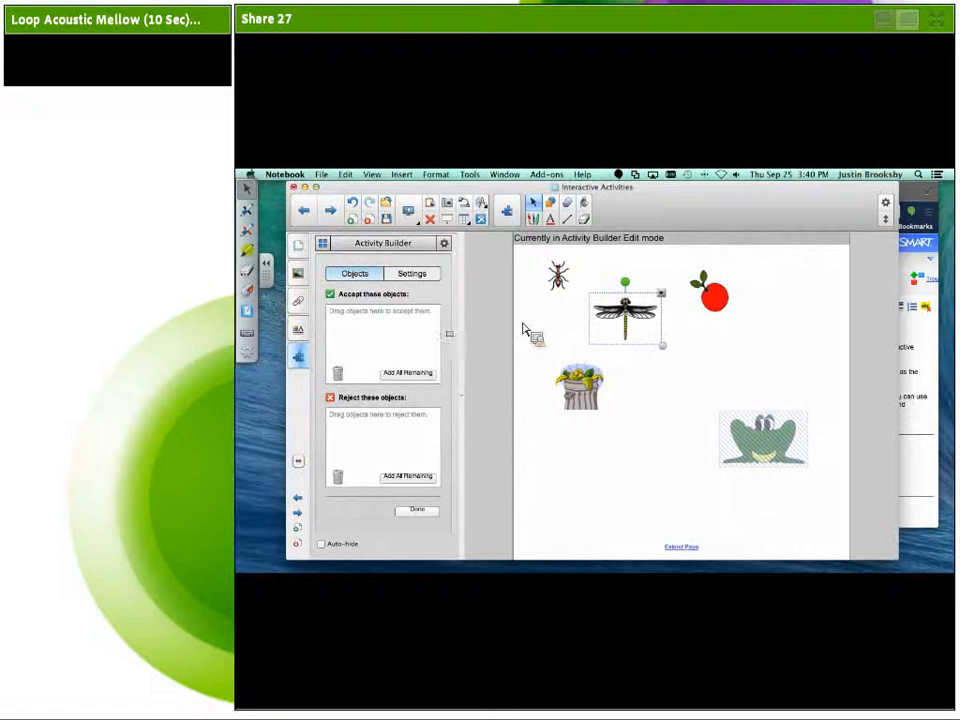
drag(428, 336, 396, 343)
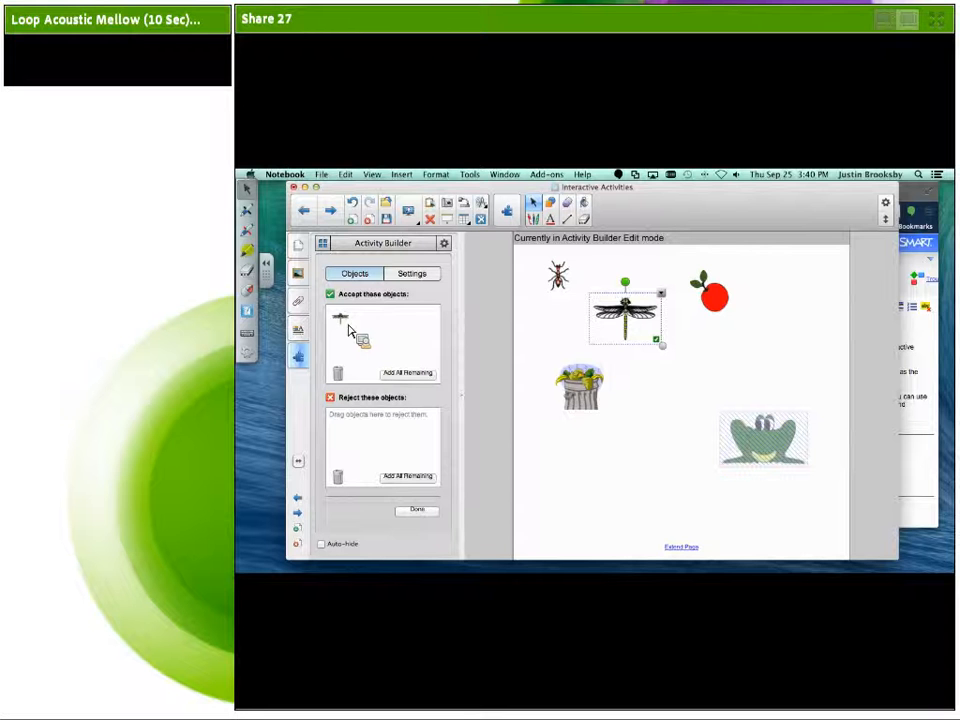
drag(559, 275, 386, 332)
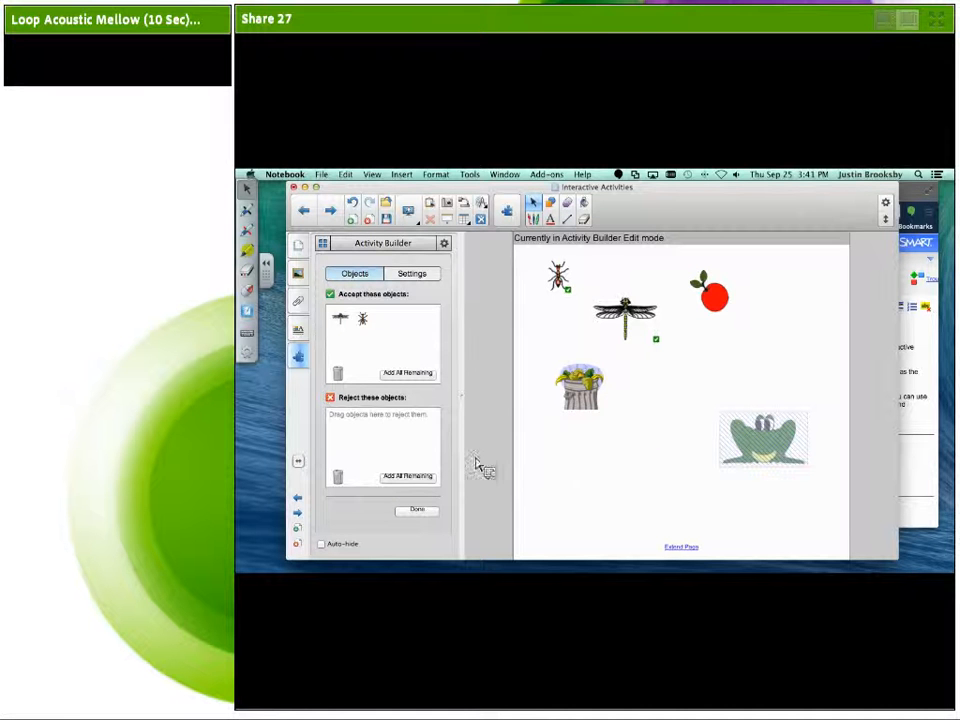
click(412, 482)
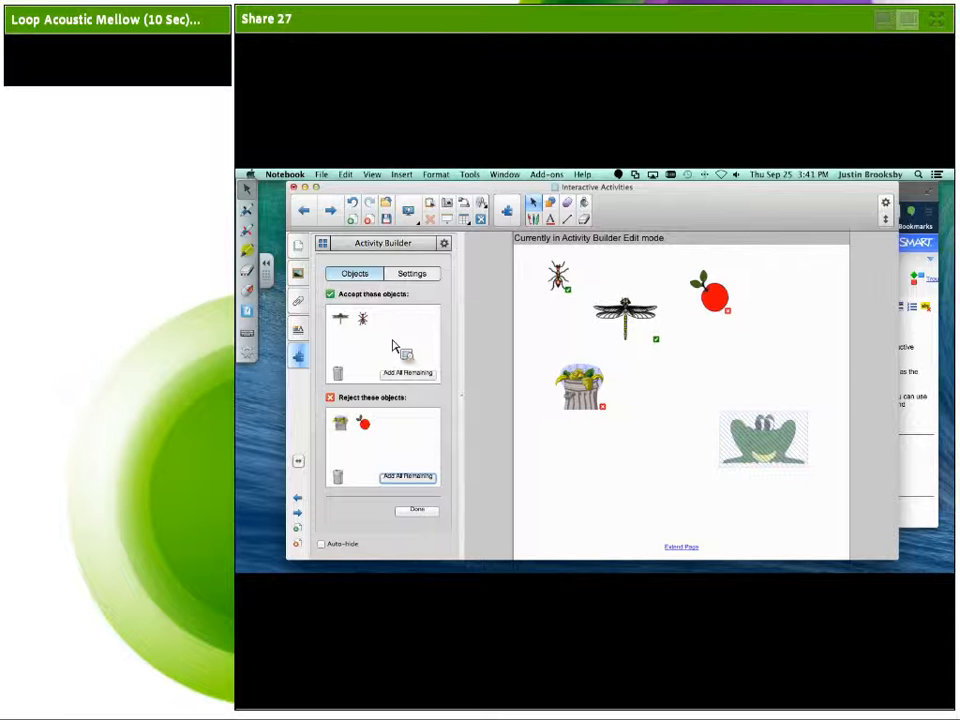
- Keep Fade Out for accepted objects and Bounce Back for rejected ones, and have rejected objects also play their sound
click(416, 277)
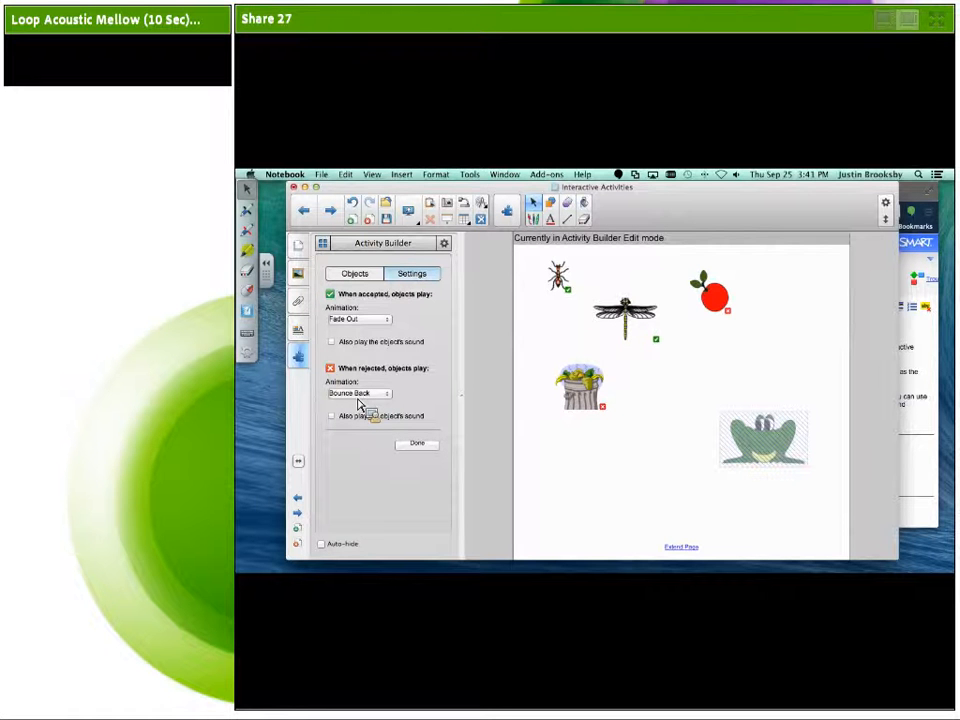
click(386, 320)
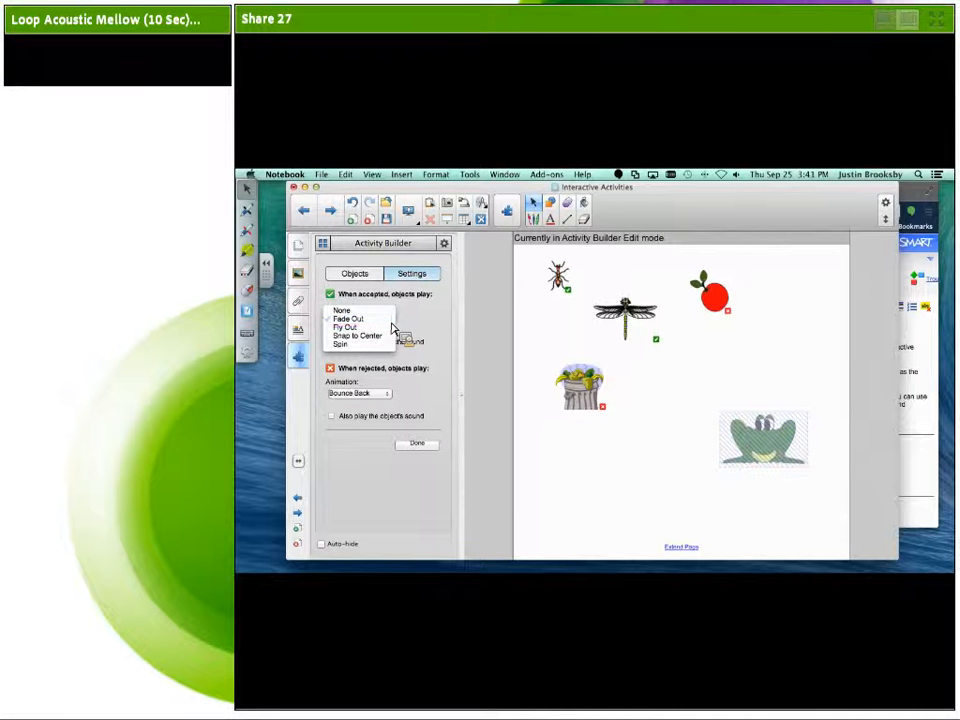
click(391, 322)
click(393, 400)
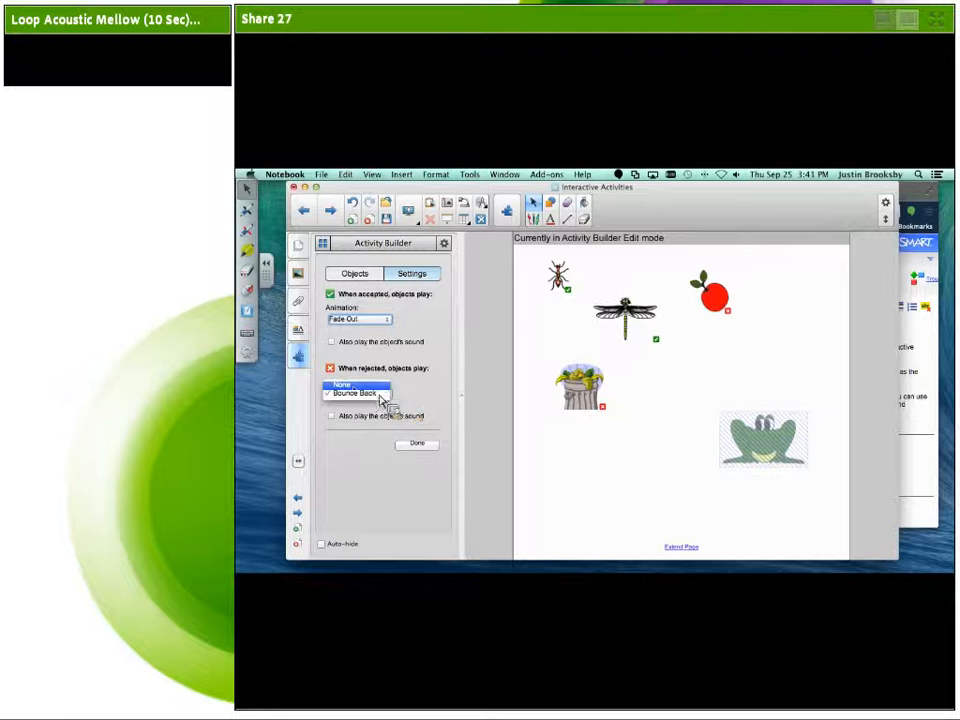
click(364, 396)
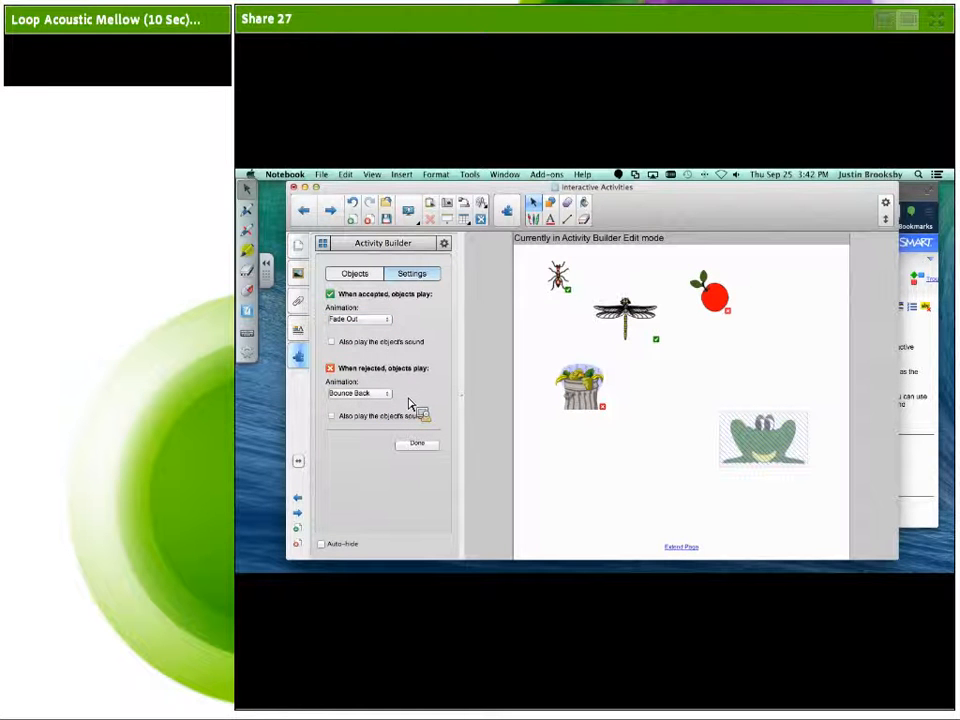
click(334, 418)
- Examine the options for attaching a sound to the ant, and leave without attaching one
click(562, 285)
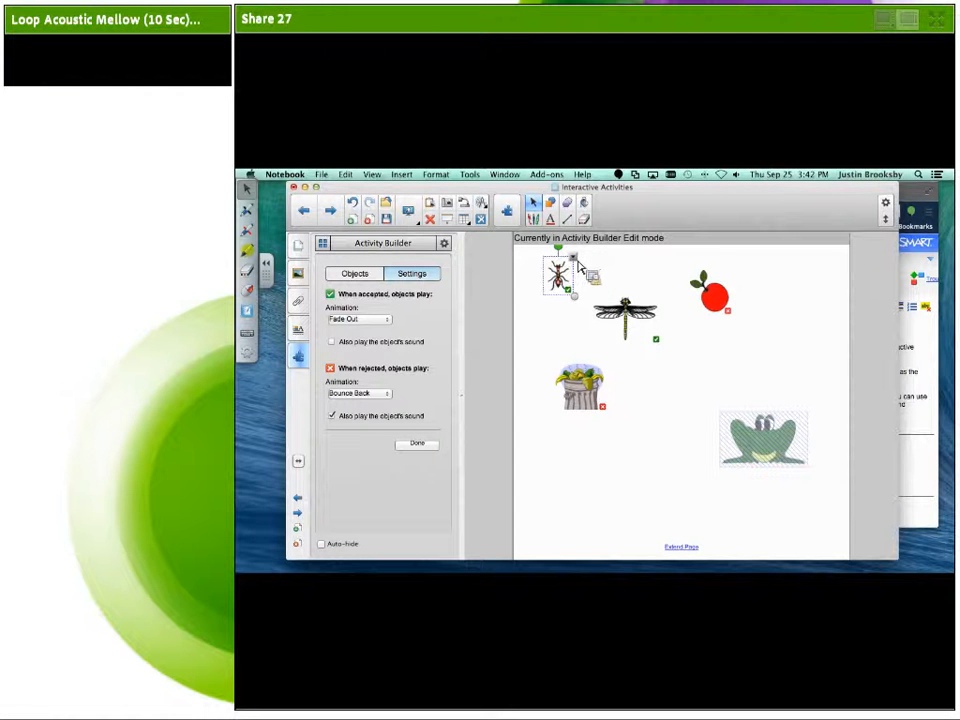
right_click(580, 268)
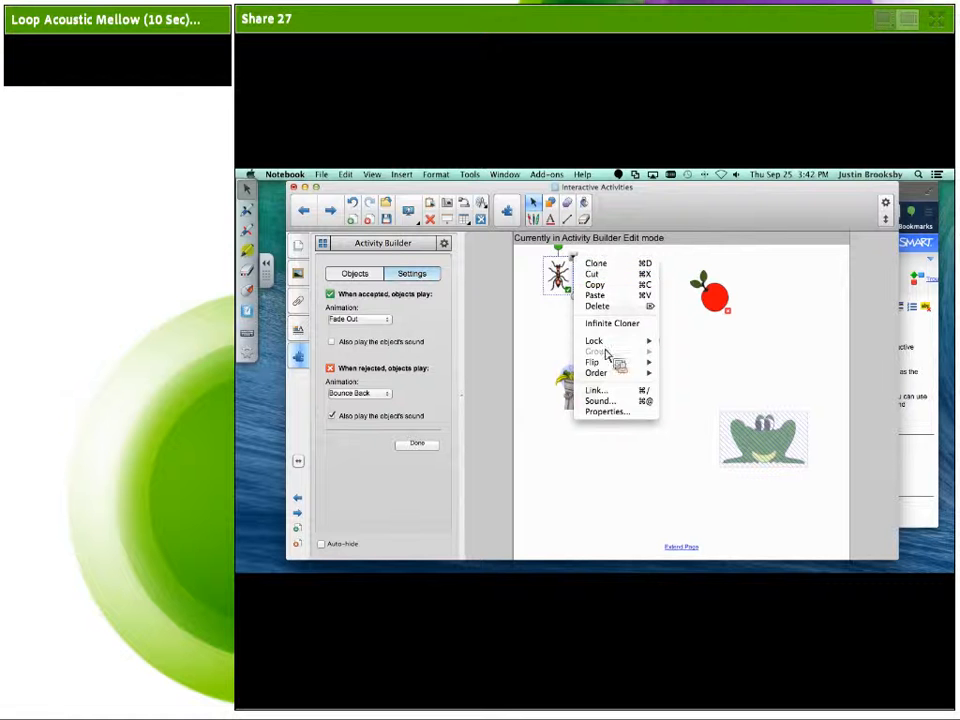
click(615, 401)
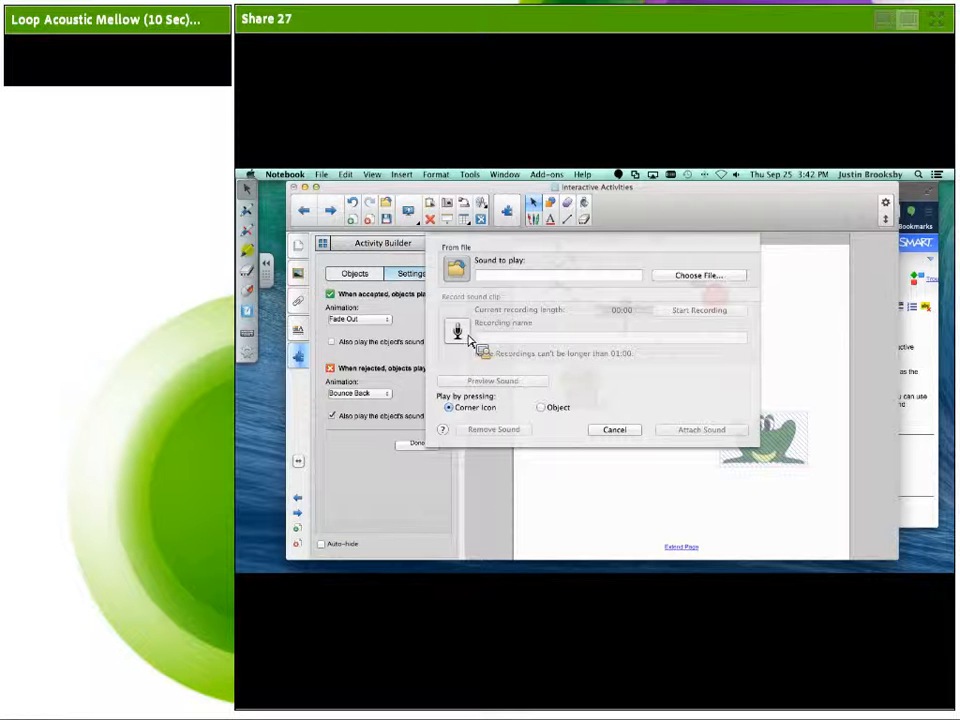
click(616, 430)
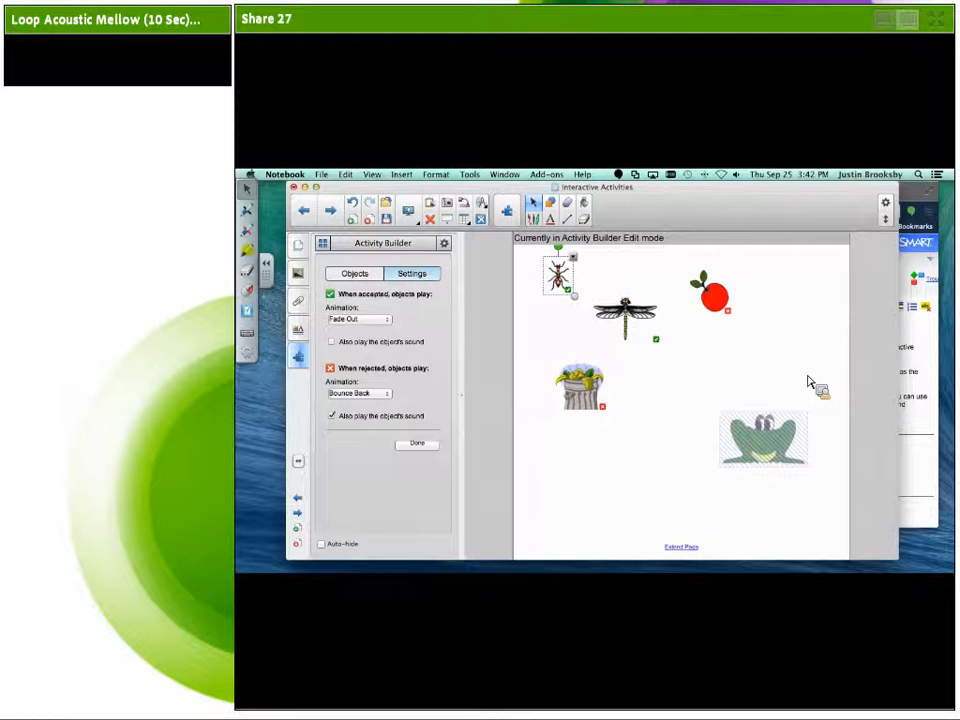
click(544, 498)
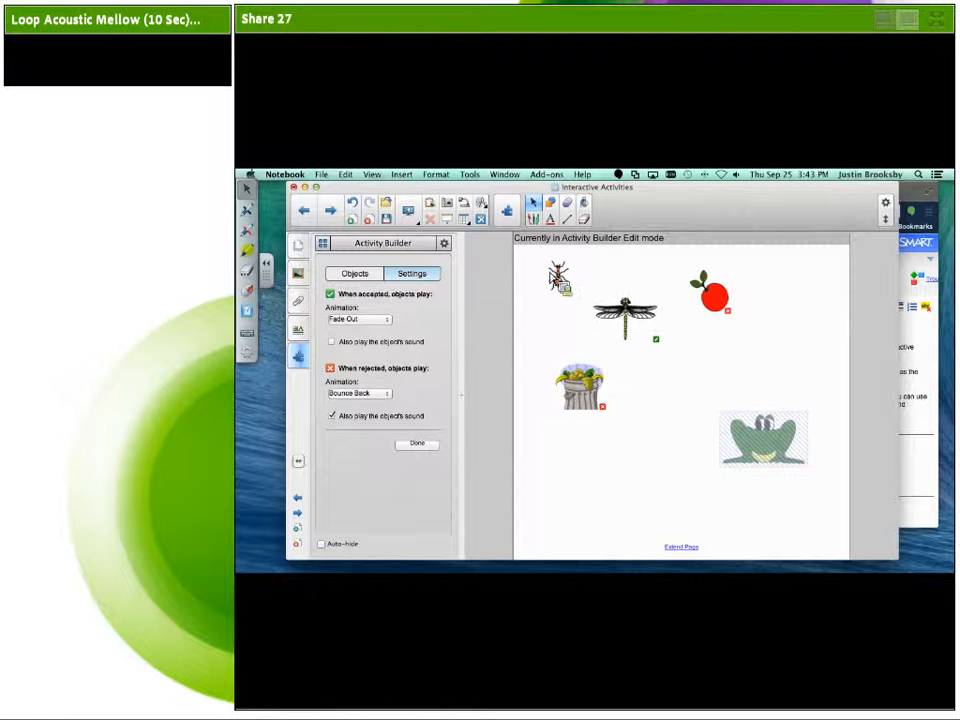
- Turn off object sounds for both accepted and rejected objects and finish editing the frog's activity
click(332, 342)
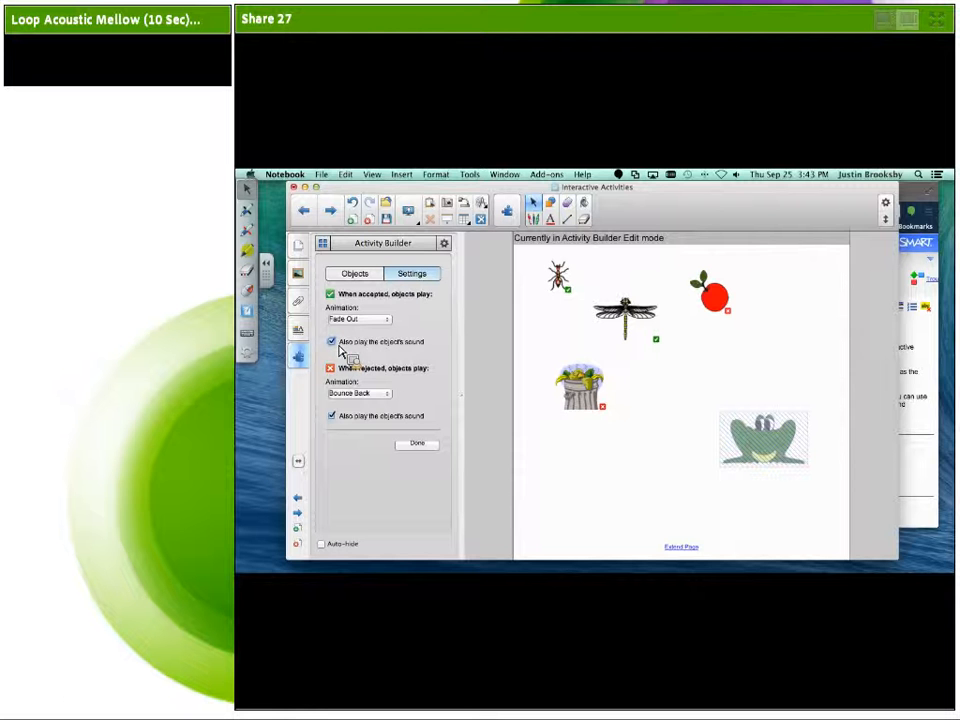
click(332, 342)
click(332, 415)
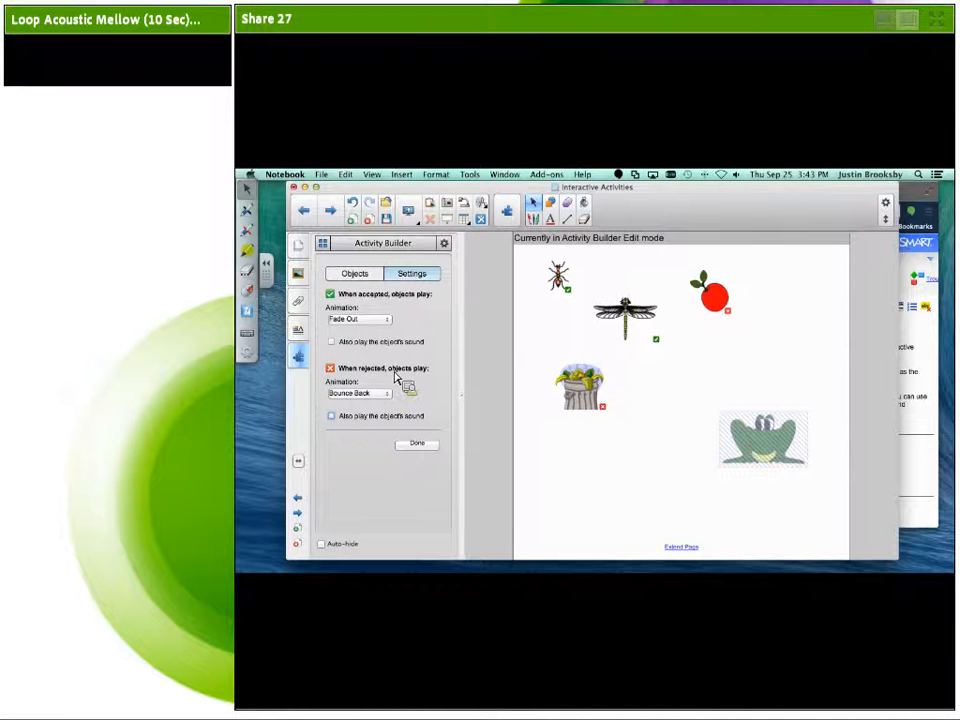
click(358, 274)
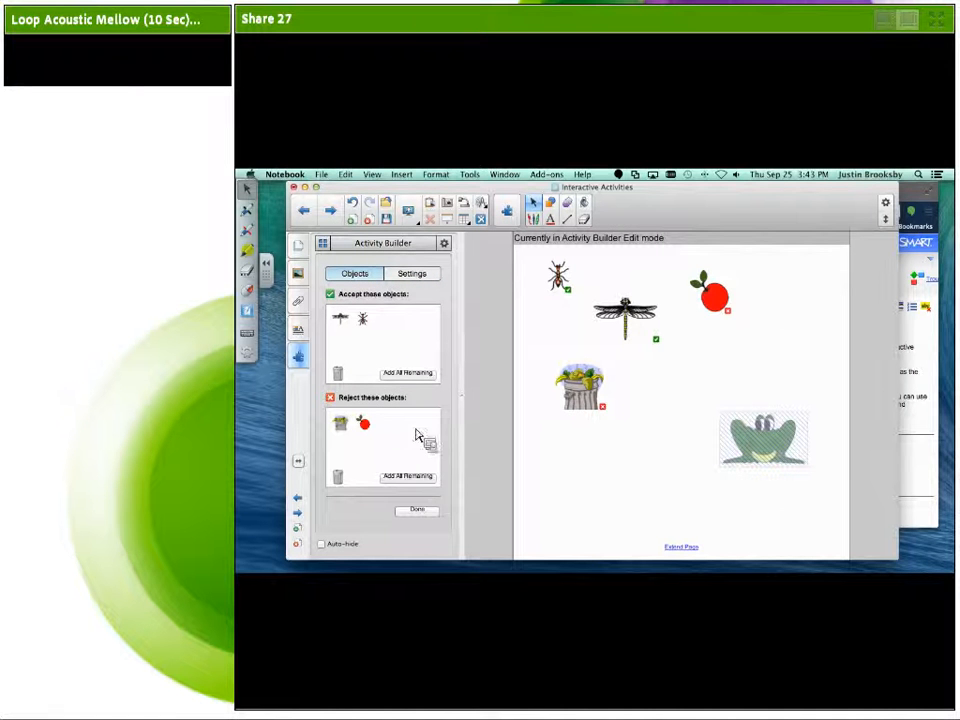
click(426, 513)
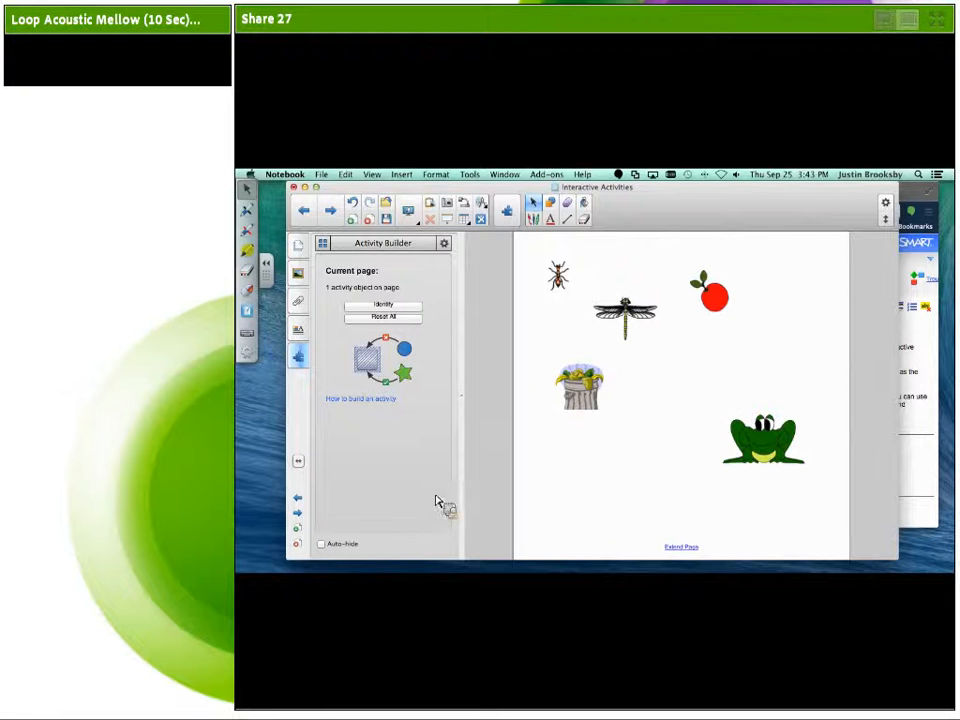
- Test the activity by moving the dragonfly, trash, ant and apple onto the frog, and reset all activity objects
click(300, 247)
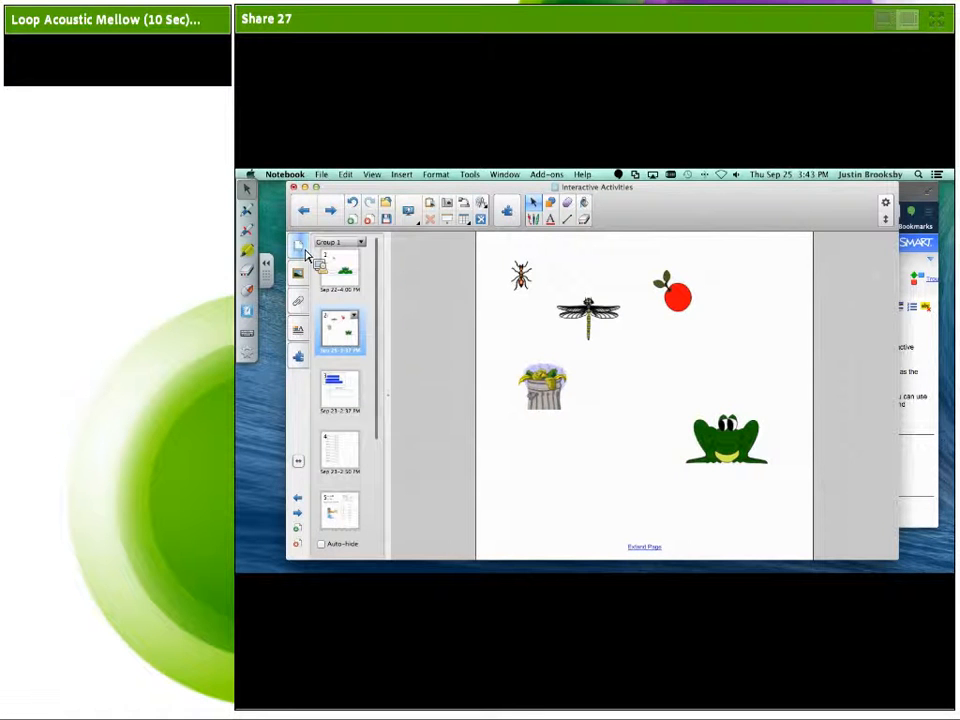
click(604, 338)
drag(604, 338, 738, 458)
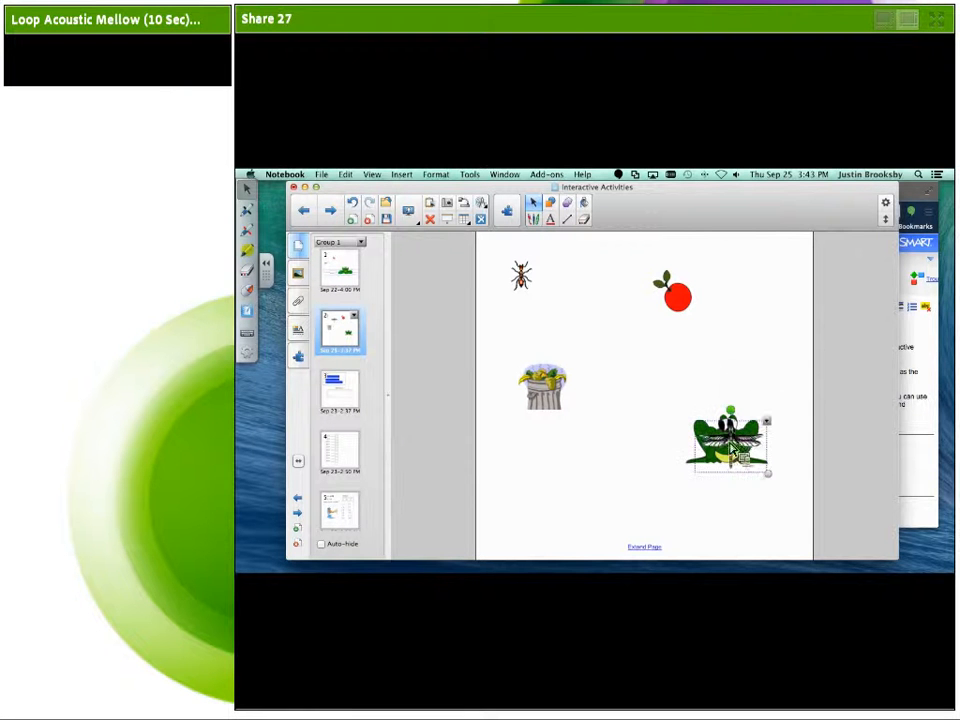
drag(557, 392, 748, 449)
drag(524, 278, 755, 458)
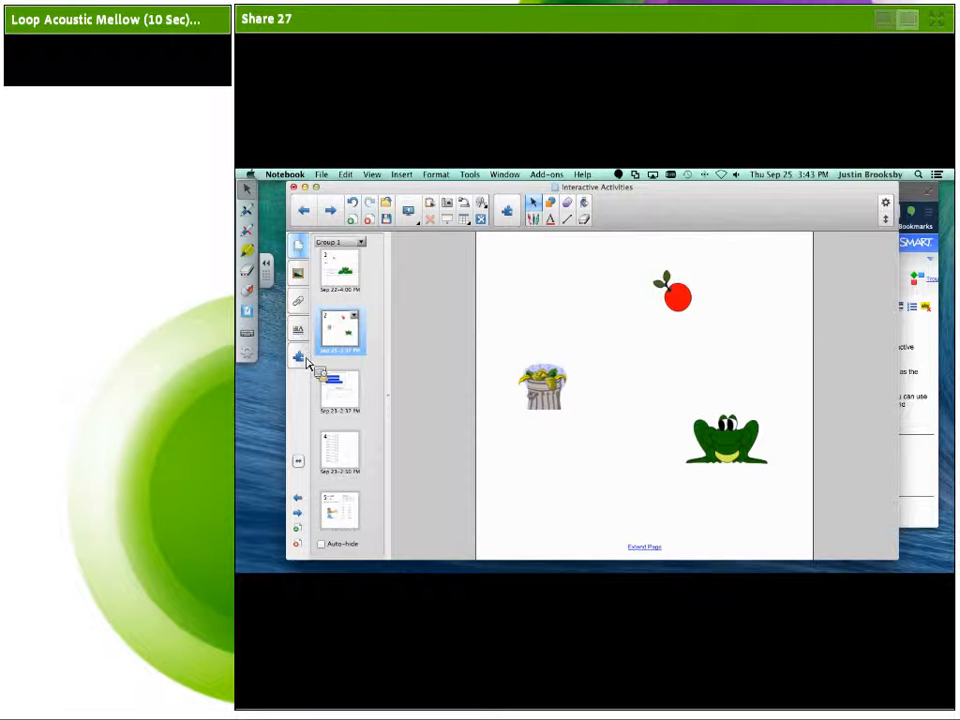
drag(677, 304, 727, 433)
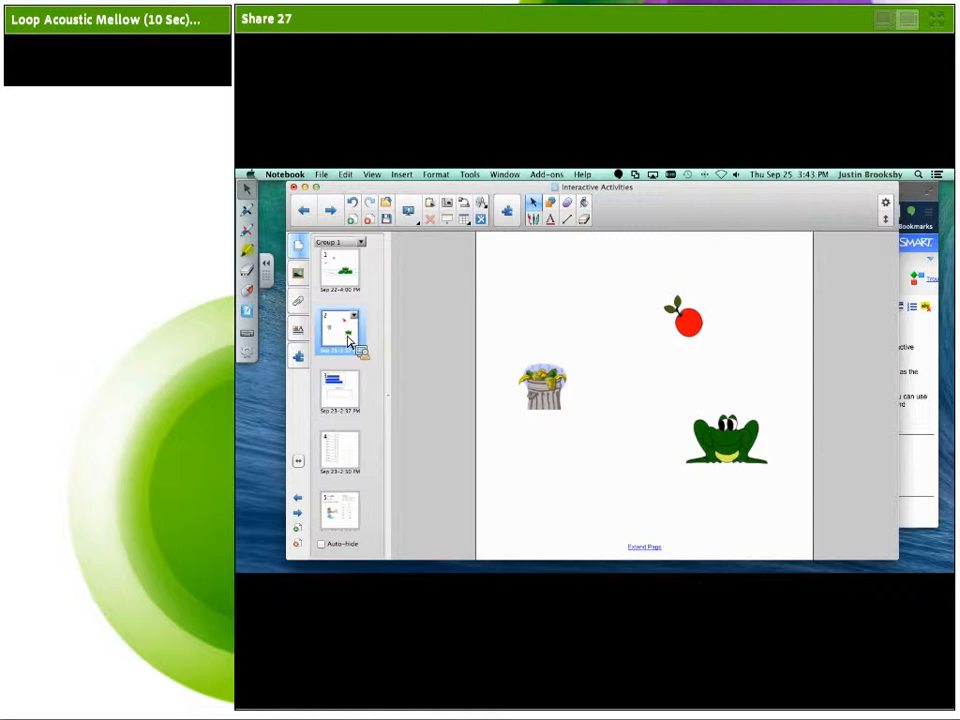
click(304, 359)
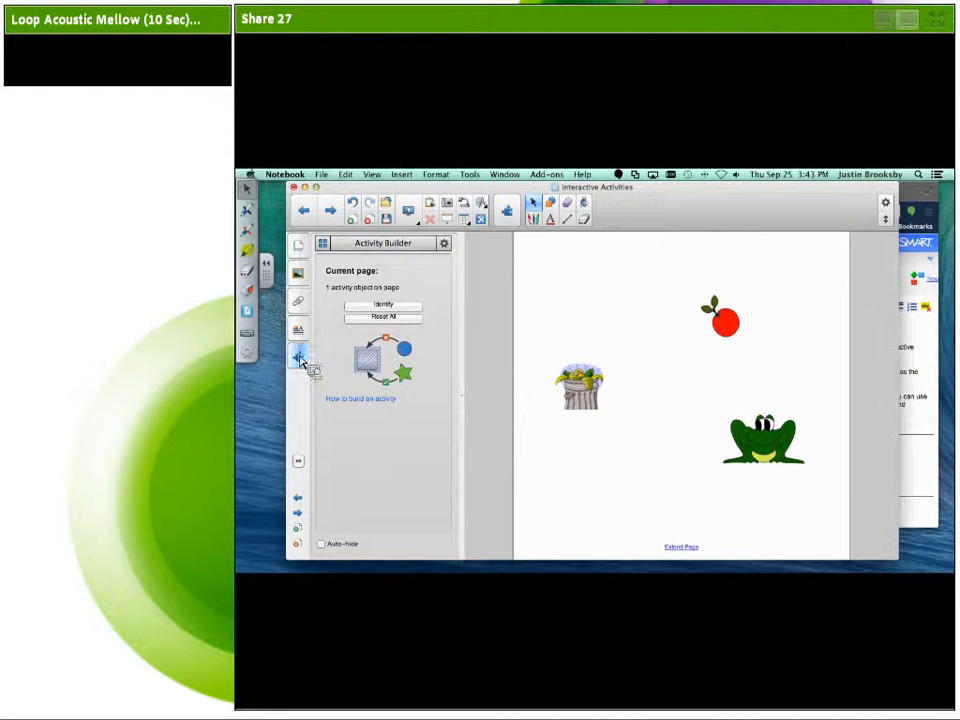
click(391, 319)
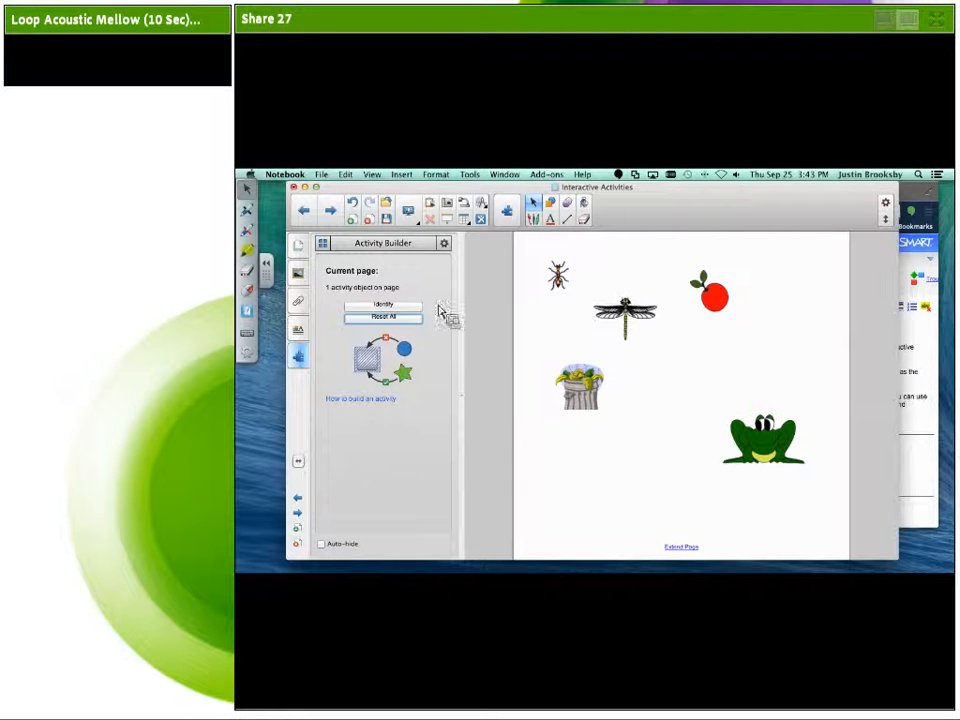
- Try auto-hiding the sidebar, bring it back into view and turn Auto-hide off
click(324, 545)
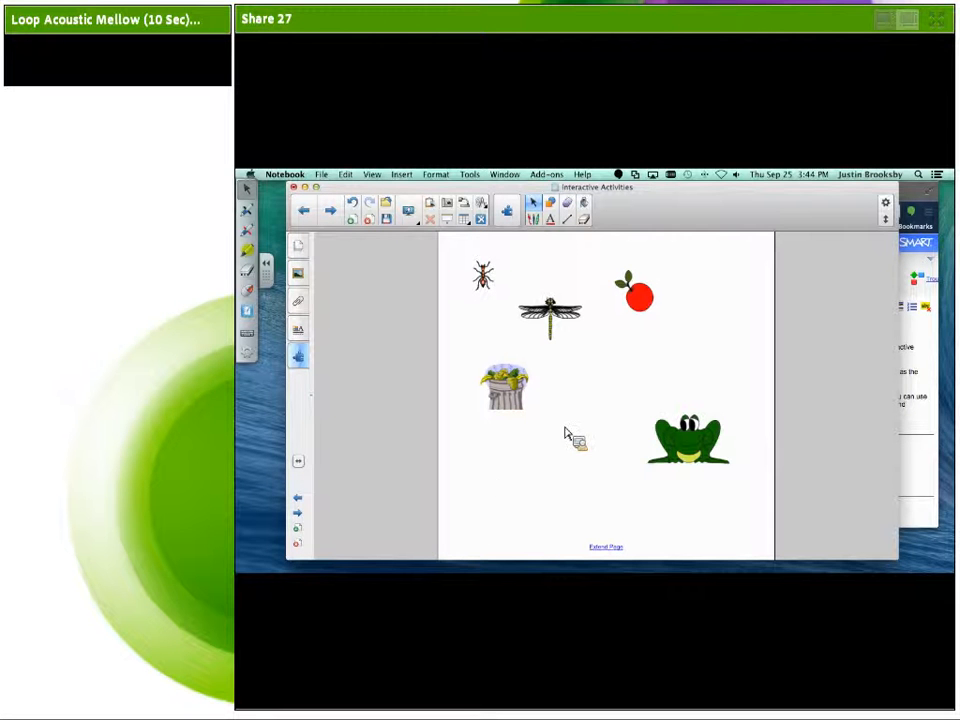
mouse_move(307, 363)
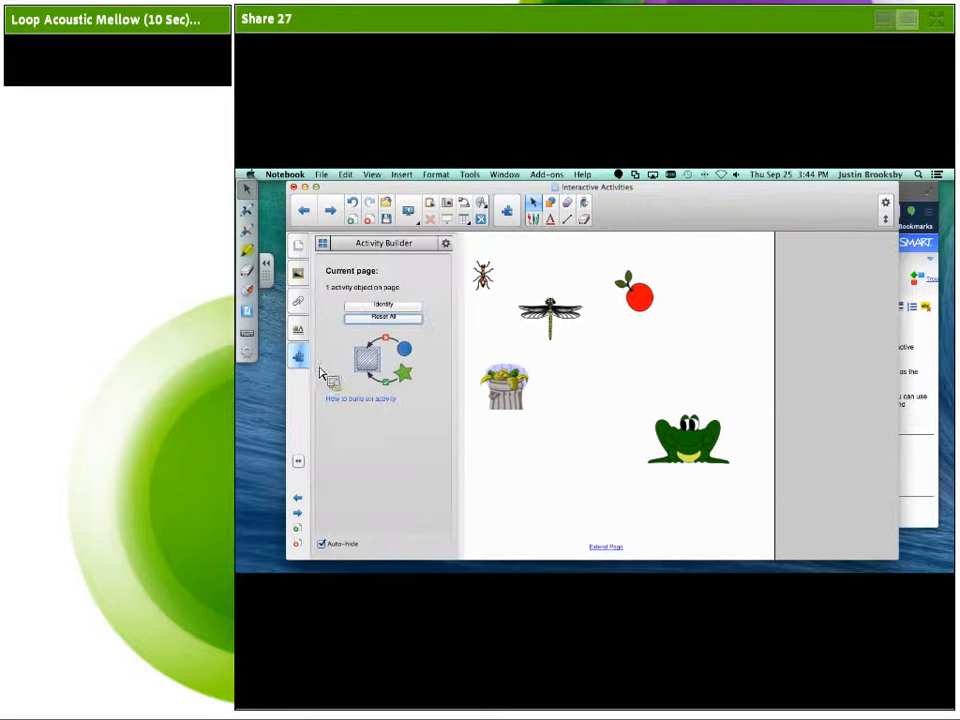
click(321, 544)
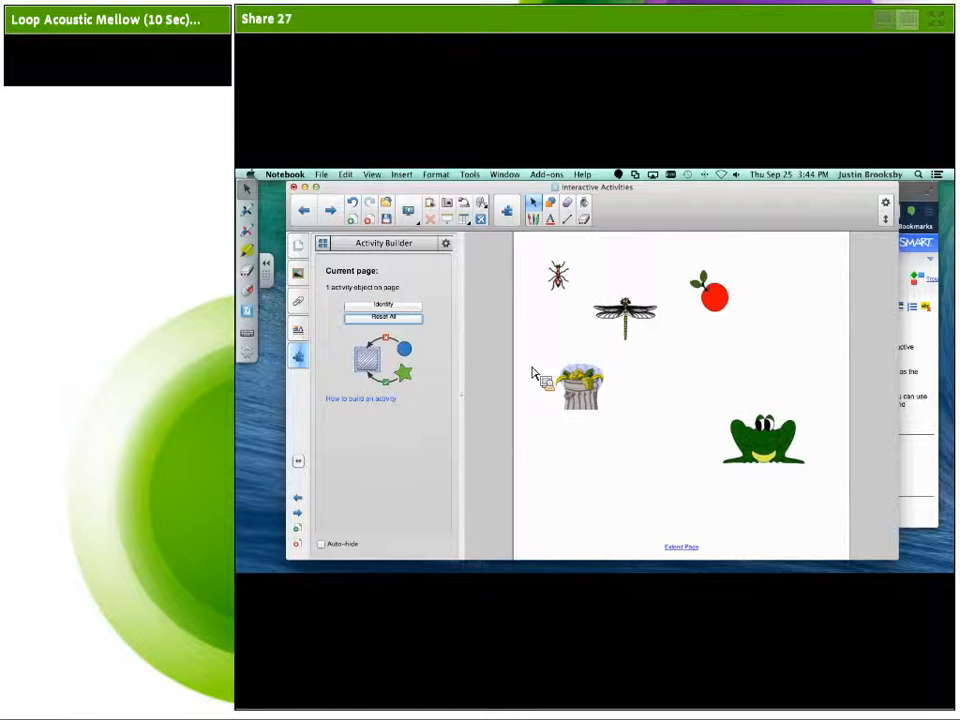
- Identify the activity object on the page and select the frog to view its activity options
click(390, 305)
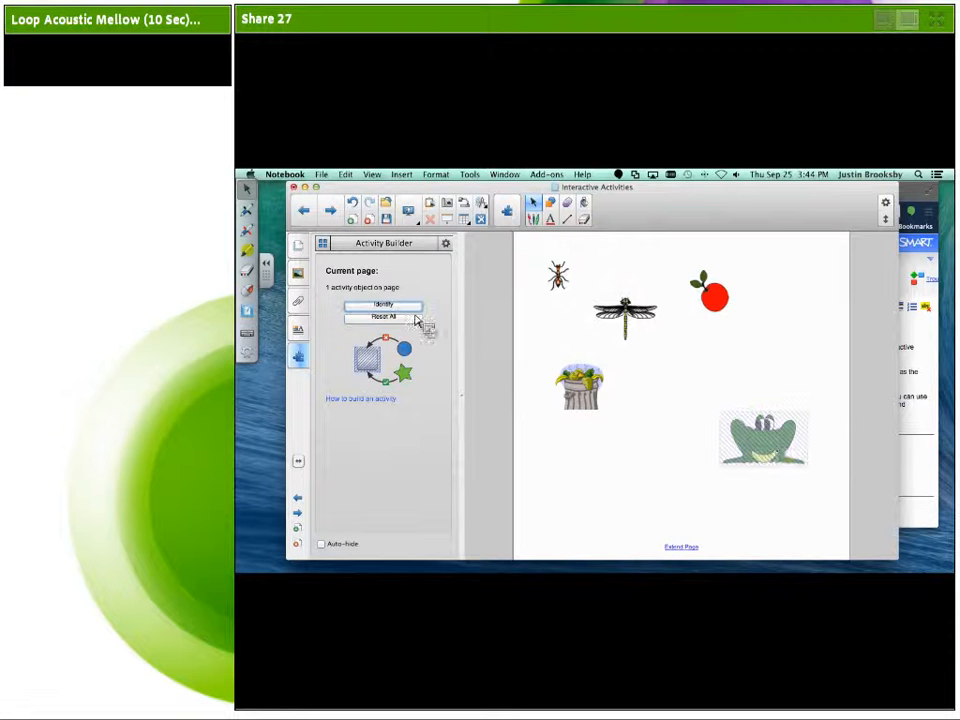
click(771, 445)
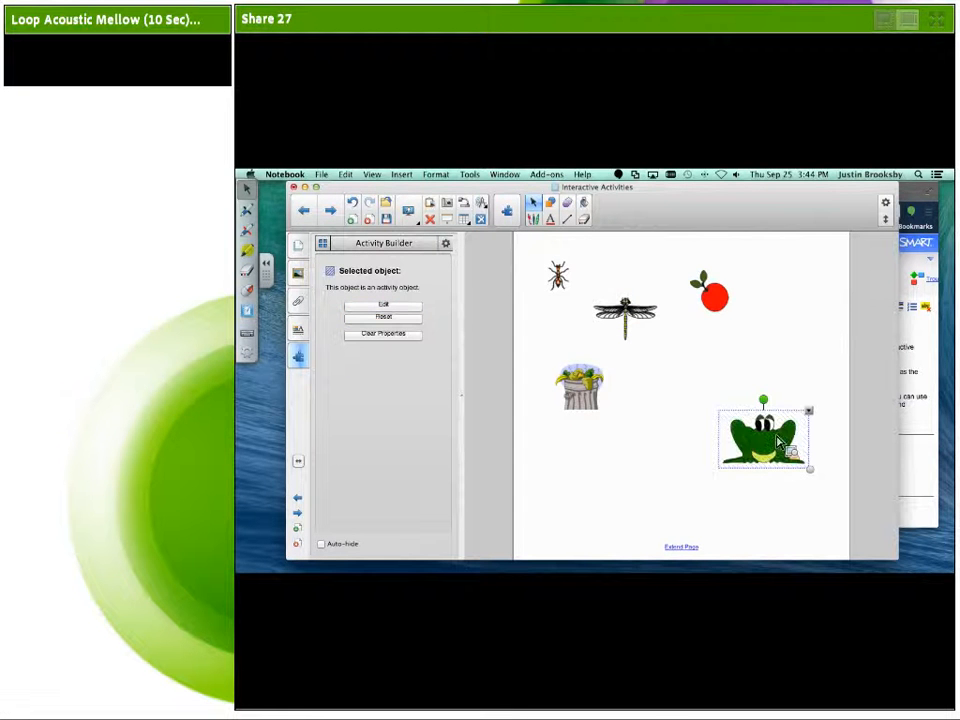
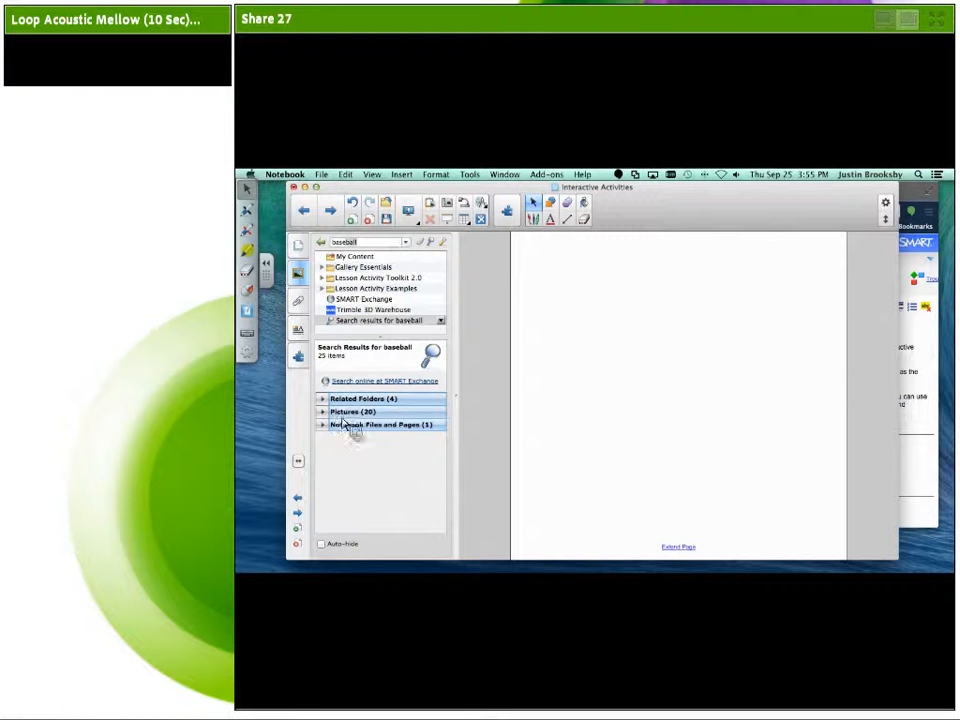
- Browse the baseball pictures in the Gallery search results
click(412, 457)
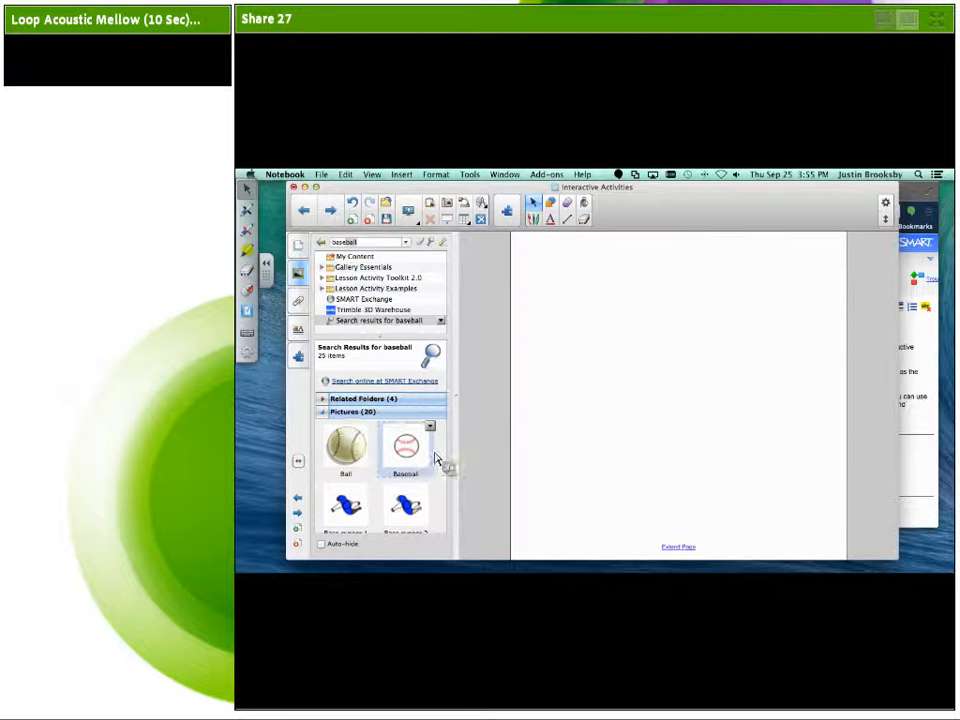
scroll(405, 470, down, 8)
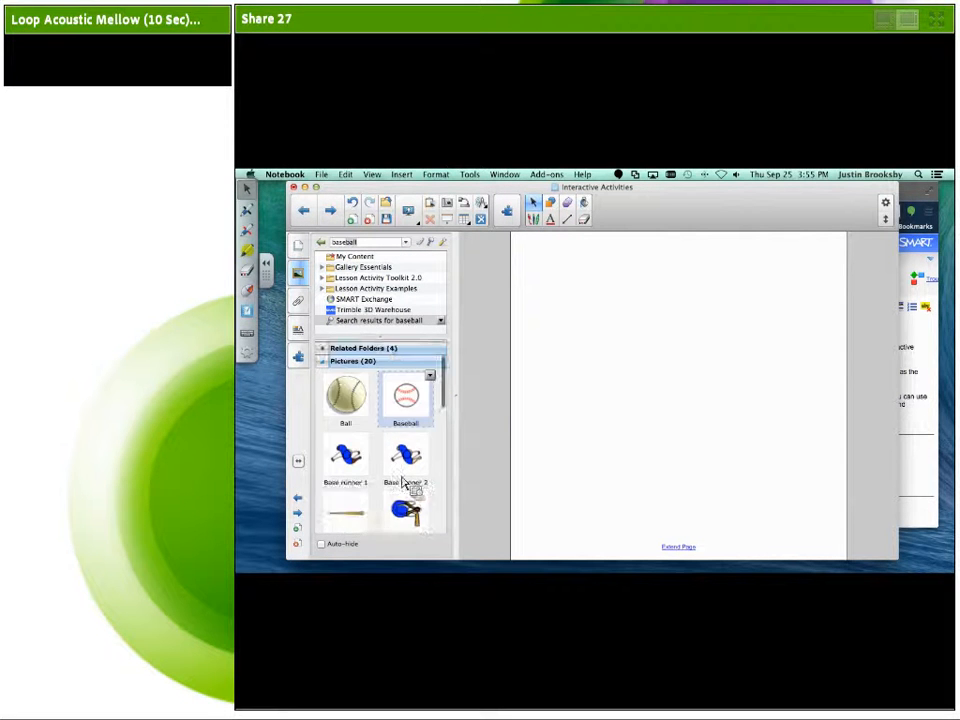
scroll(405, 482, down, 8)
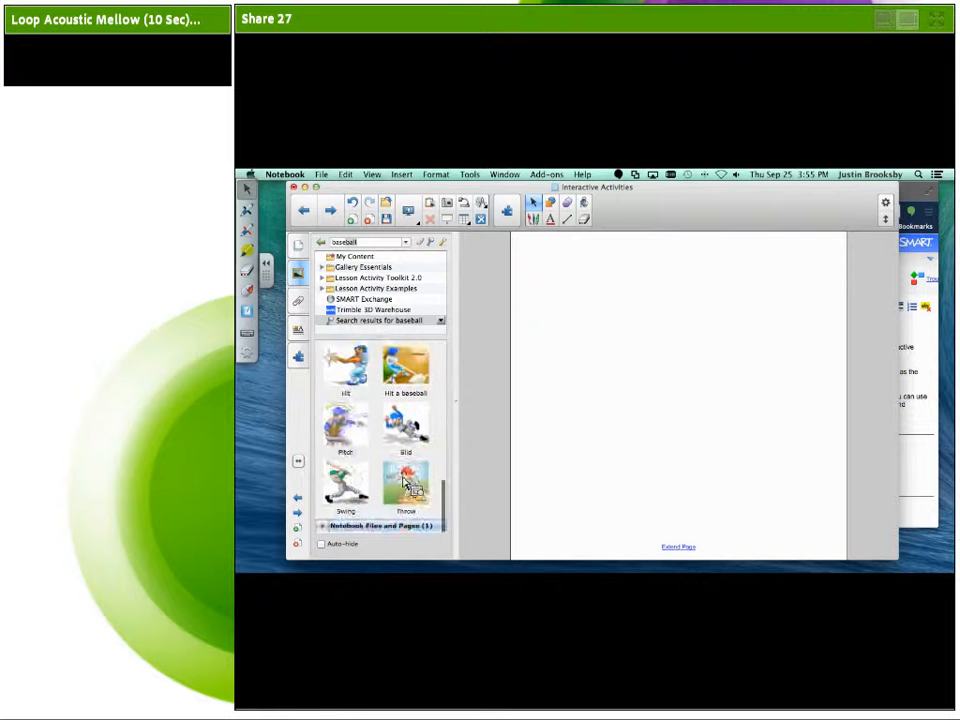
drag(405, 482, 583, 250)
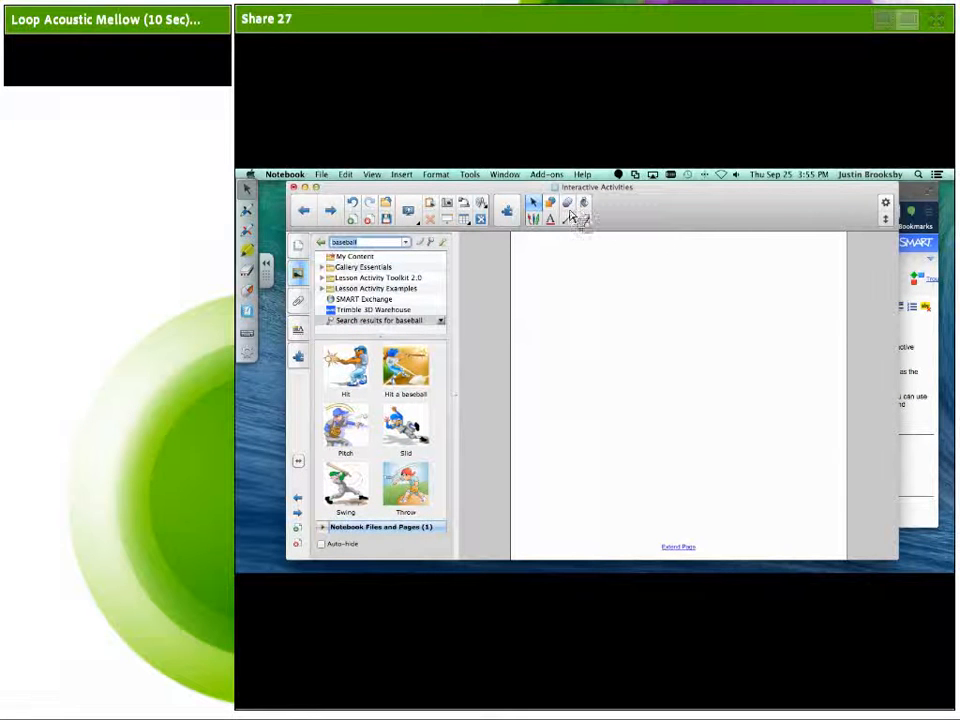
- Draw a yellow five-pointed star near the top centre of the blank page
click(554, 206)
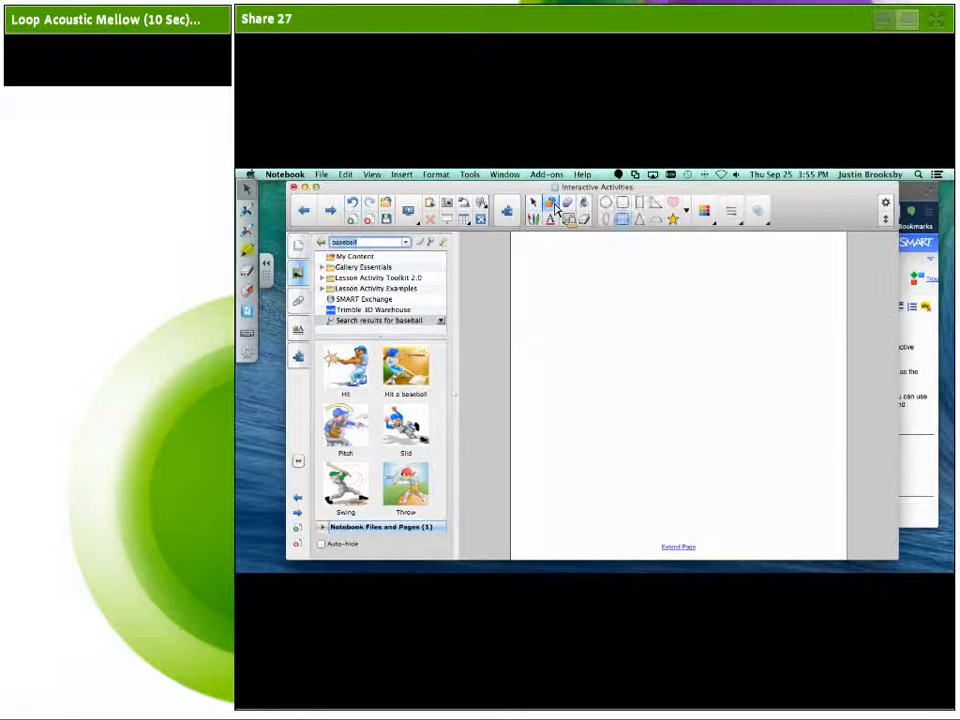
click(672, 218)
drag(627, 265, 681, 328)
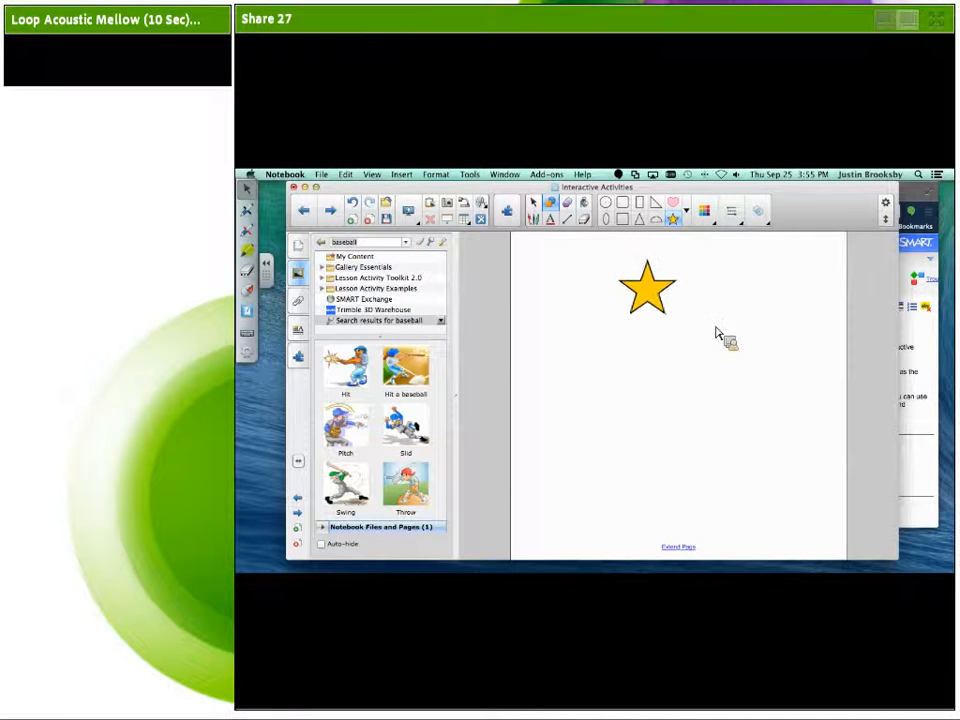
click(532, 202)
- Set the star's object animation type to Fade In
click(650, 292)
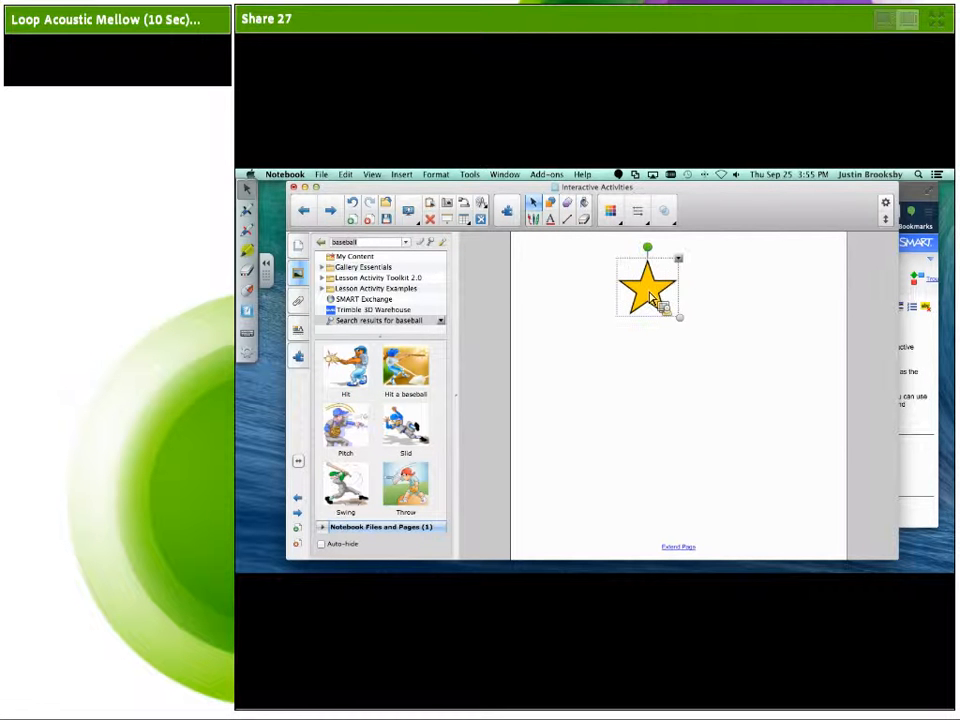
click(678, 258)
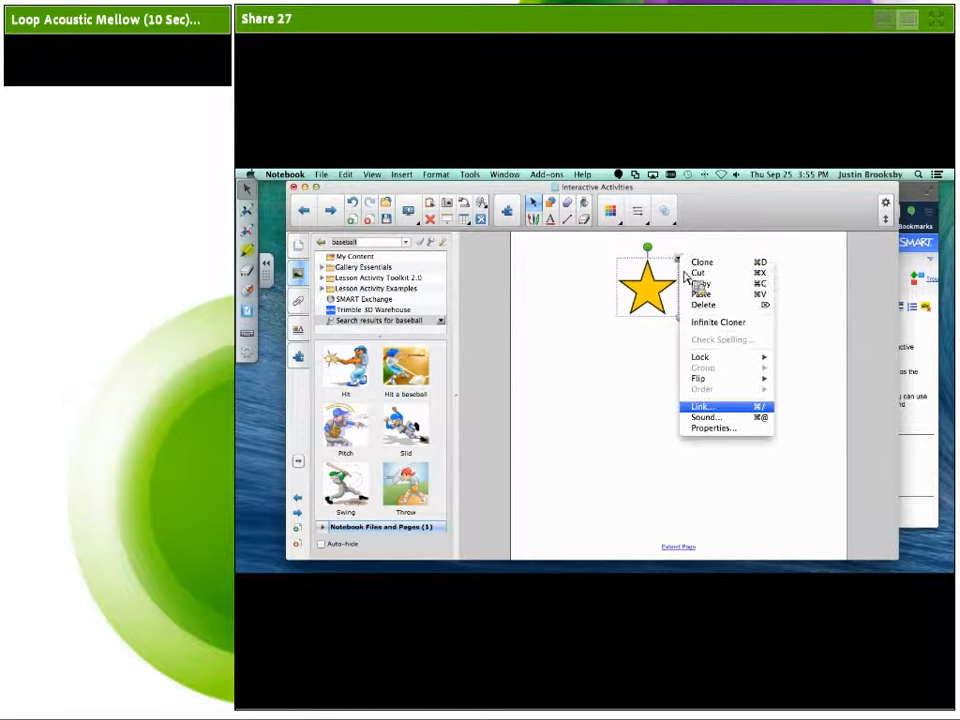
click(720, 419)
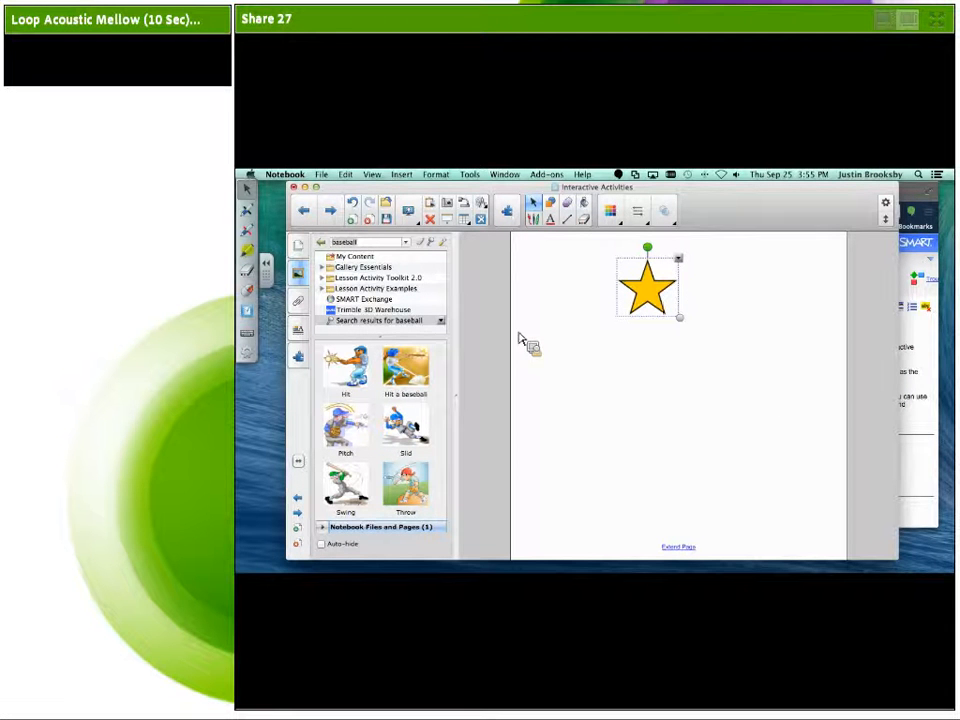
click(680, 259)
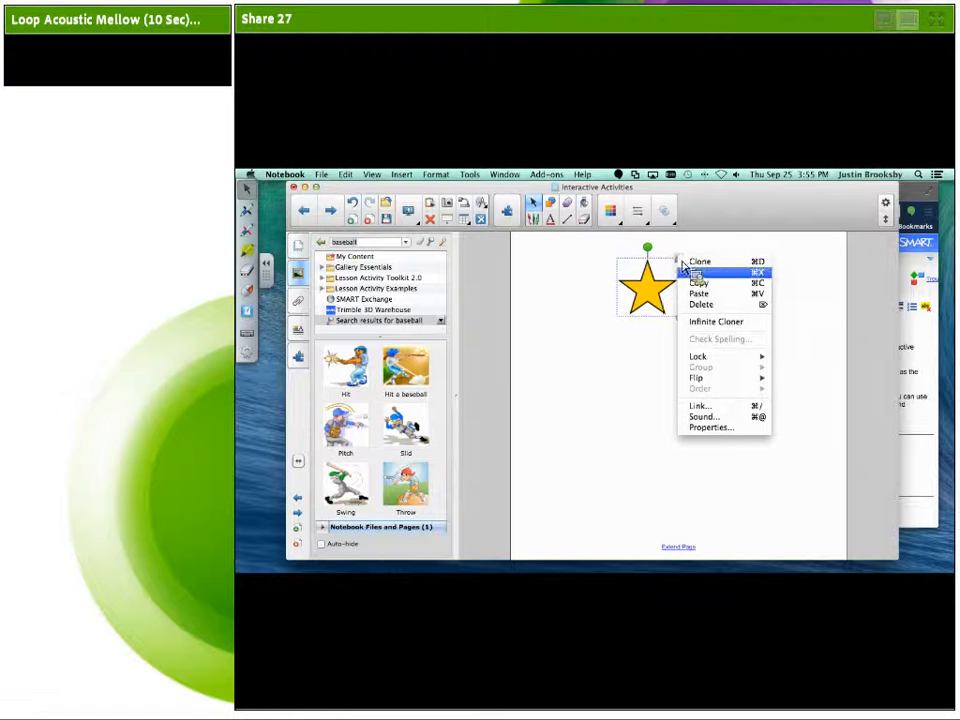
click(716, 429)
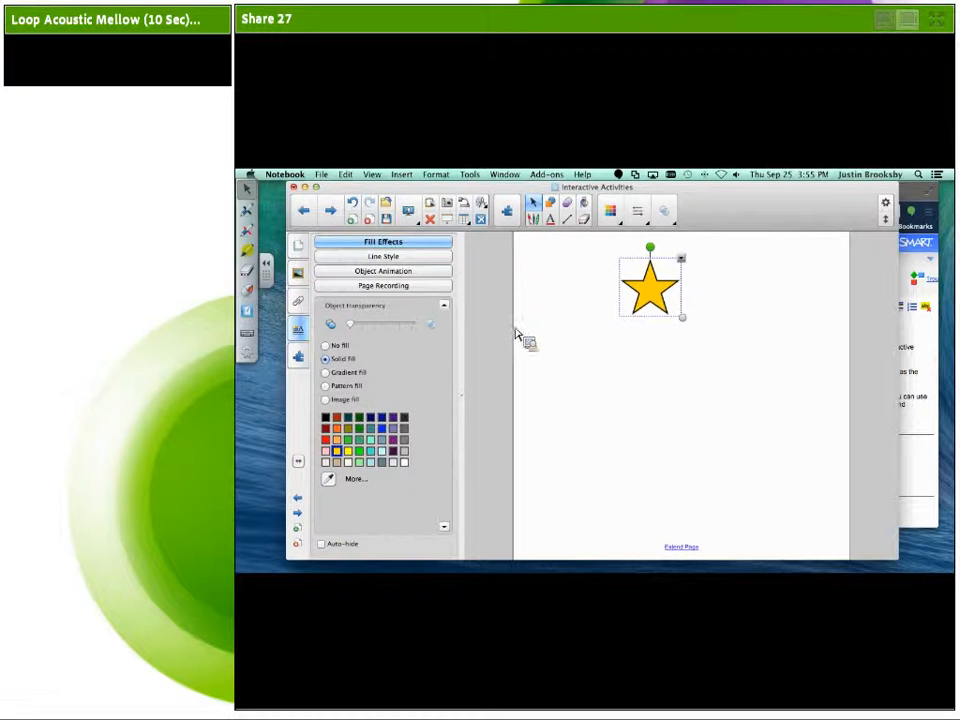
click(394, 272)
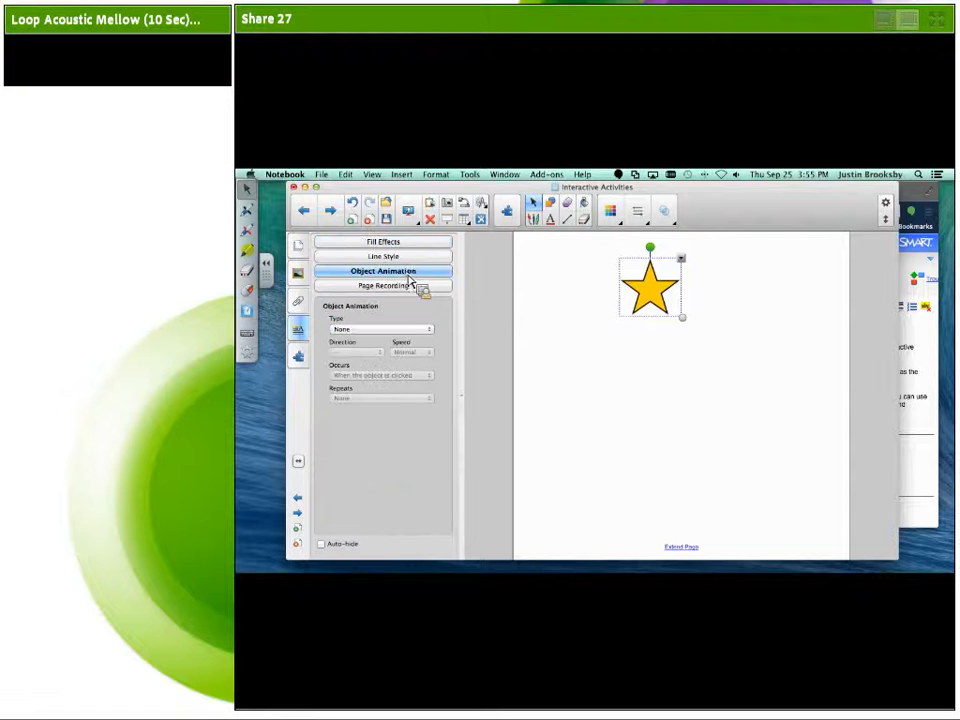
click(437, 339)
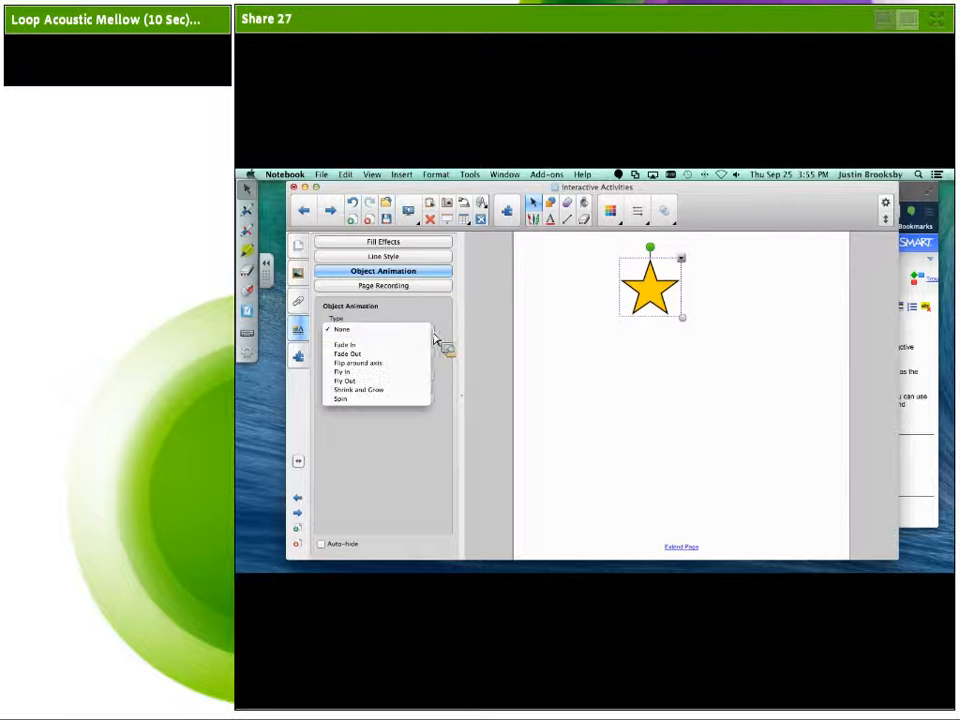
click(372, 346)
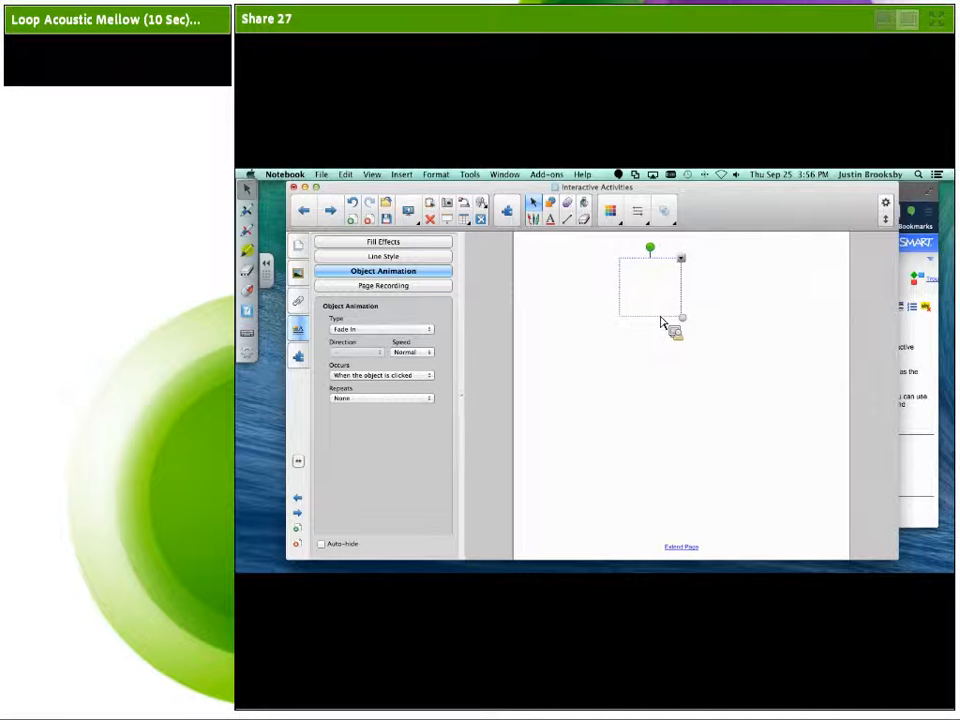
- Show the page thumbnails, deselect the star and trigger its Fade In animation on the page
click(298, 245)
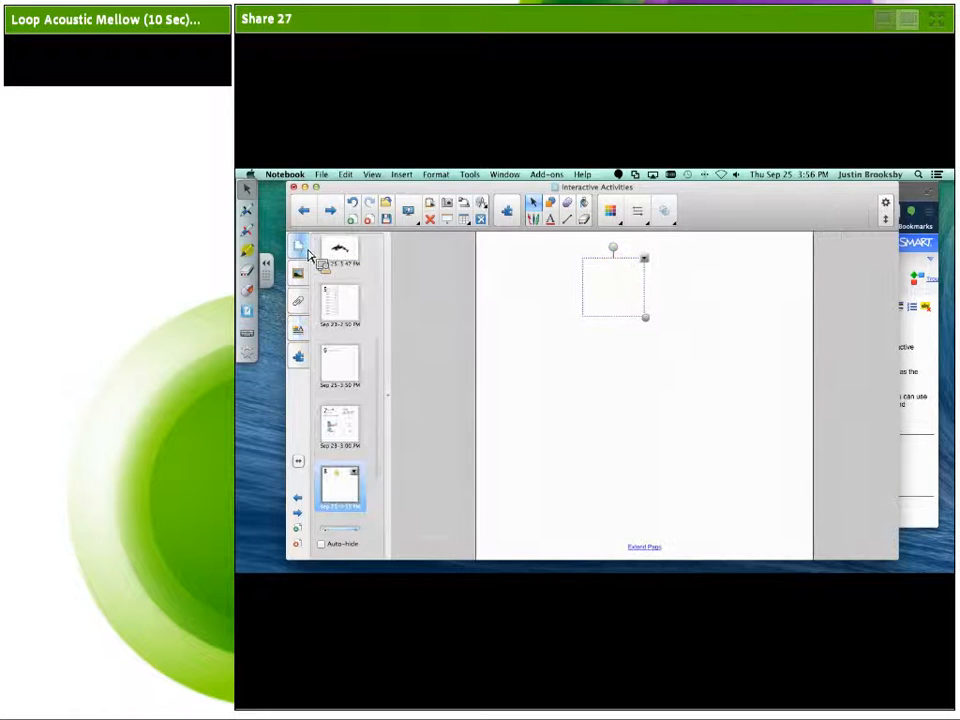
click(562, 237)
click(617, 299)
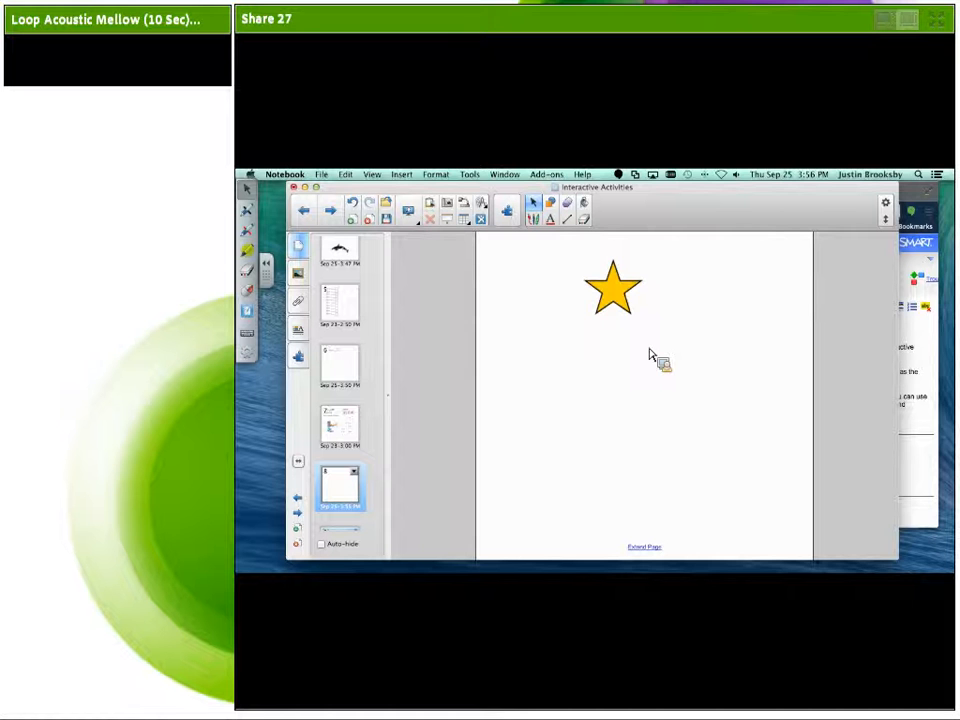
click(620, 299)
- View the Factors of 24 baseball page and the Finish the Map page as sample activities
click(347, 430)
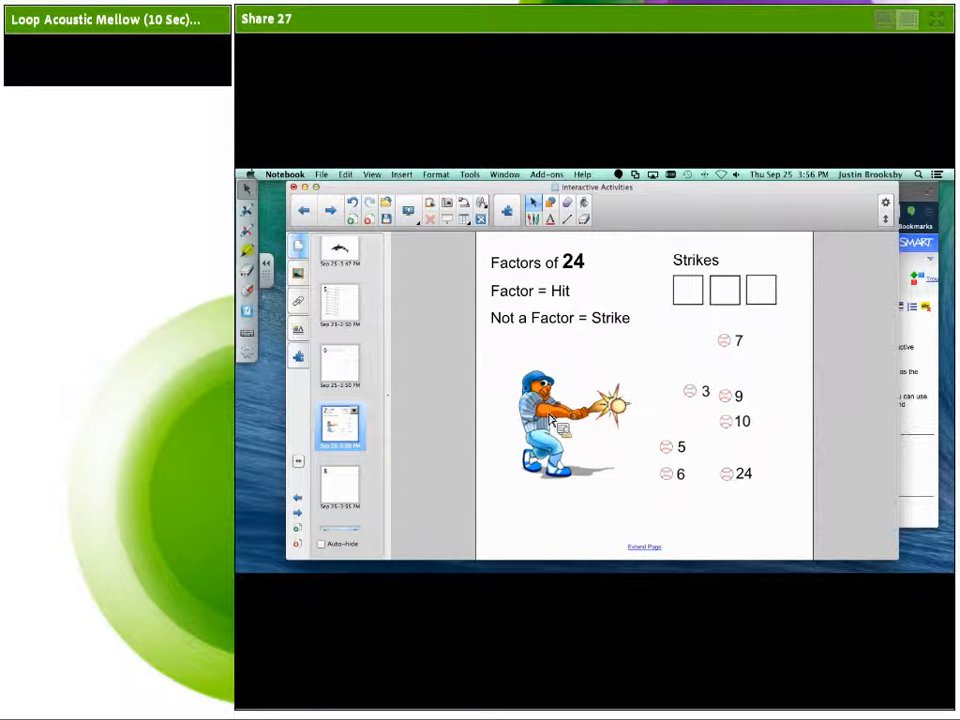
scroll(370, 420, down, 5)
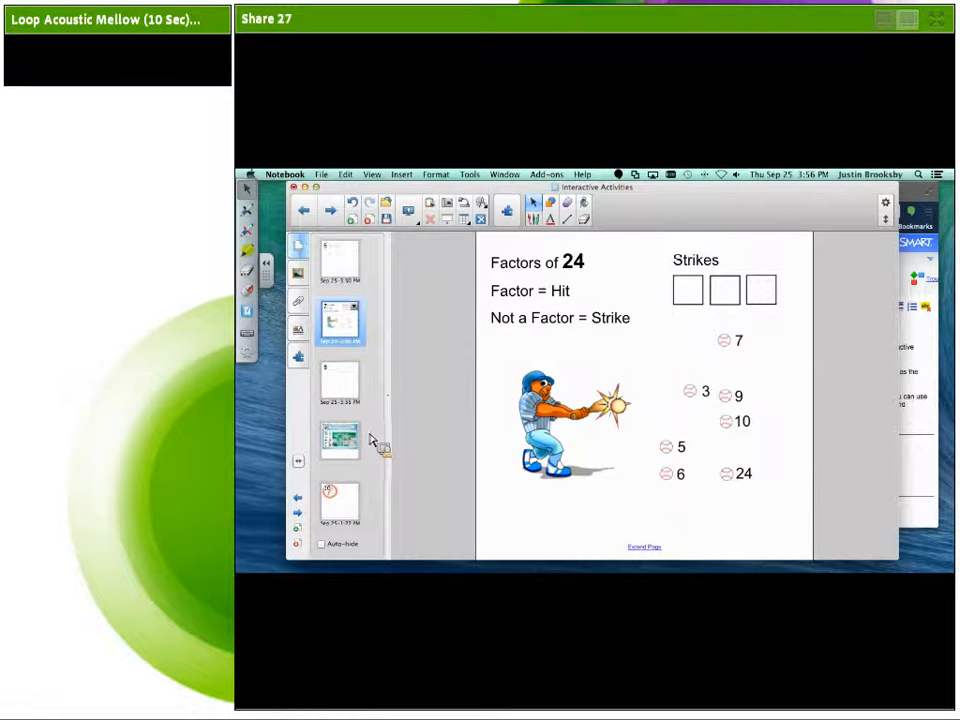
click(370, 440)
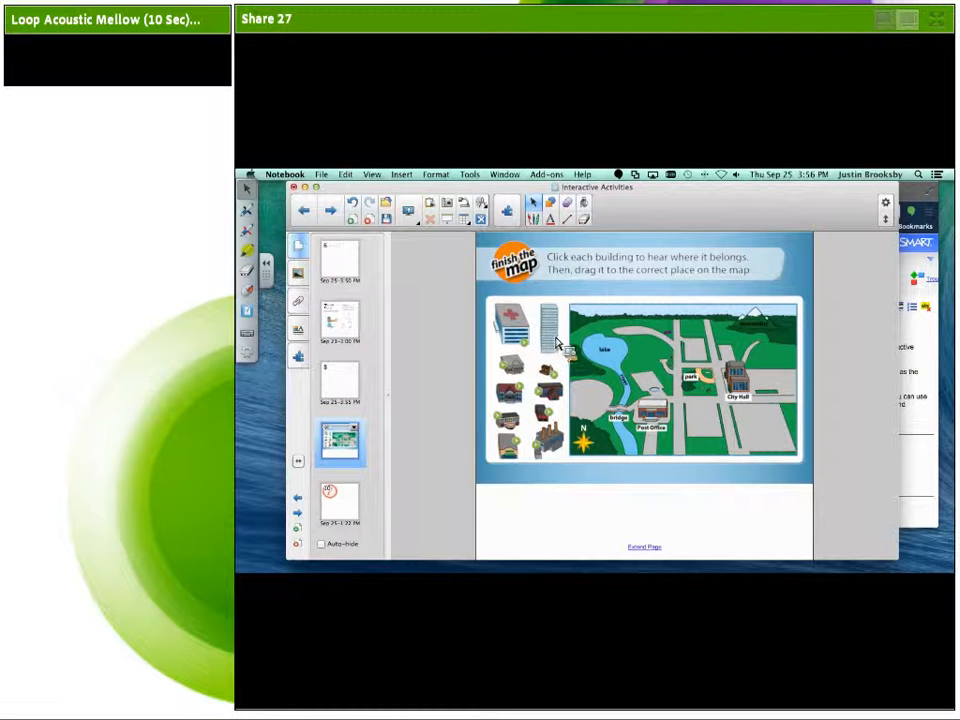
- Open the clock page and turn the clock's hour hand to 6 and minute hand to 2
click(354, 510)
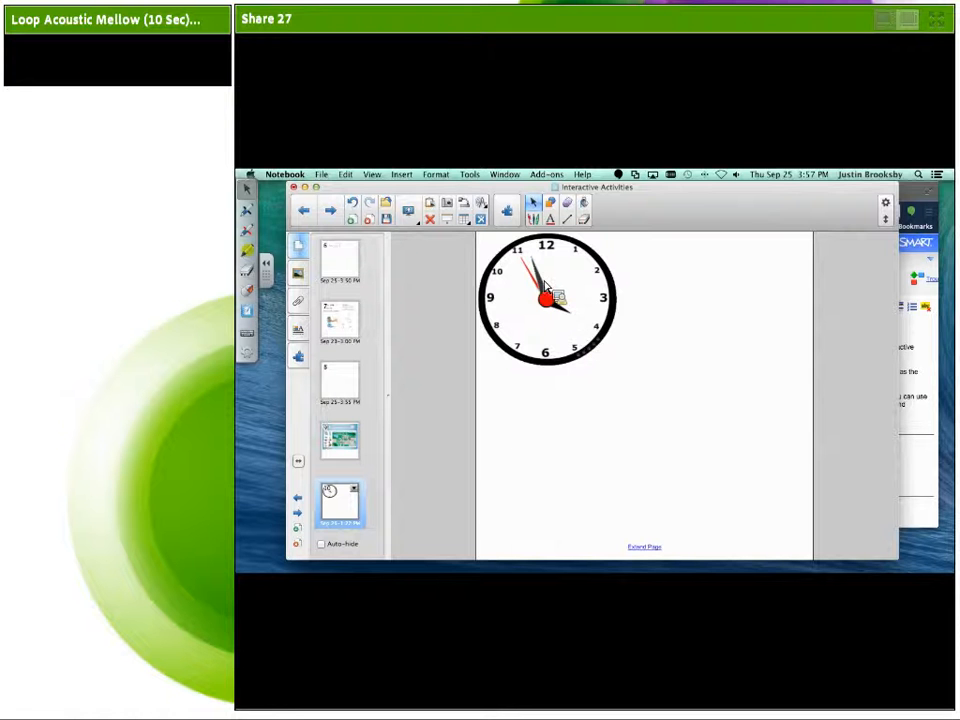
drag(543, 282, 553, 342)
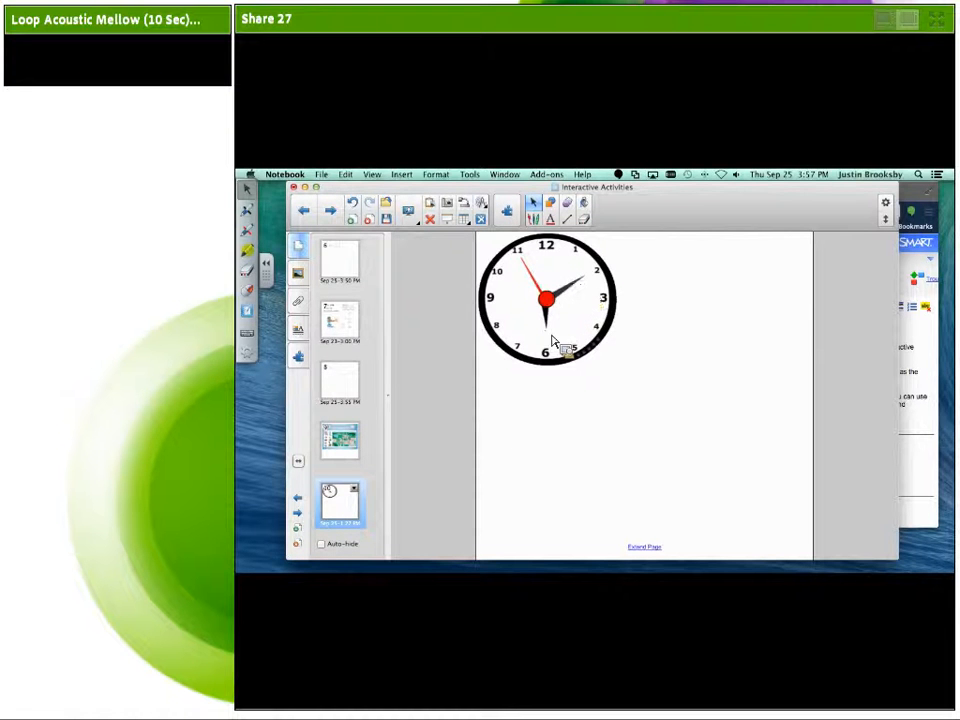
drag(668, 210, 669, 268)
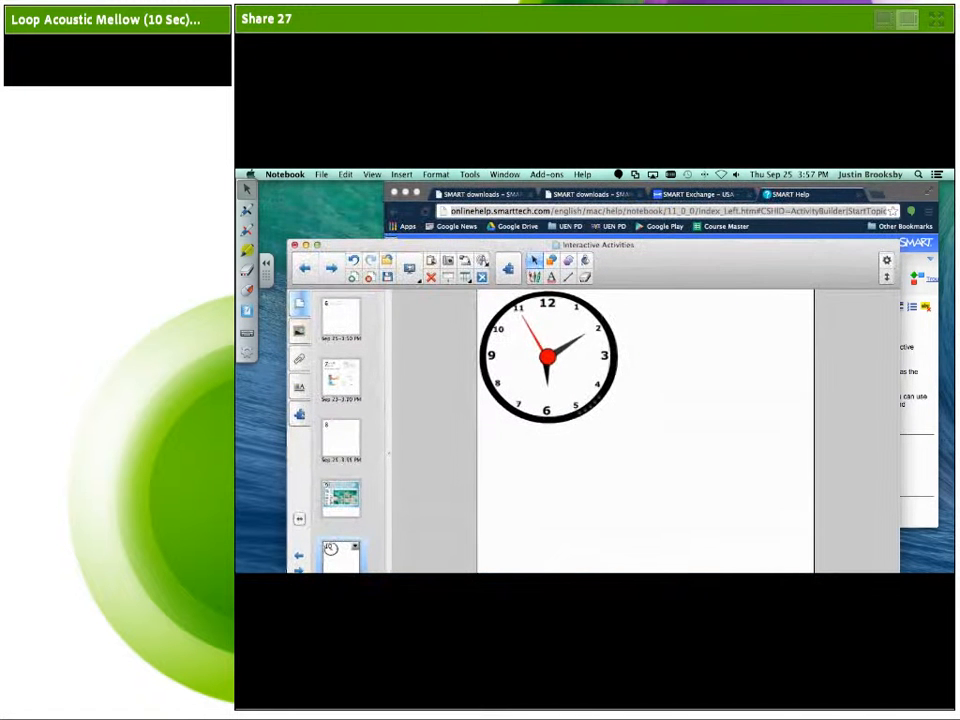
drag(668, 272, 675, 214)
- Open the recent file final smart homeworkopoly.notebook
click(322, 174)
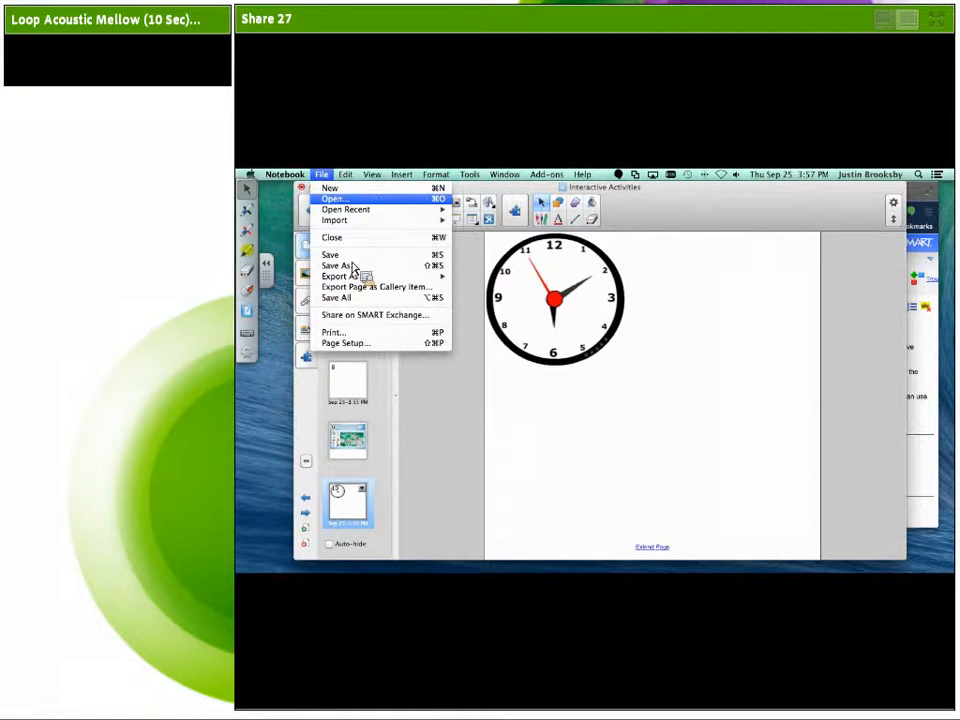
mouse_move(352, 210)
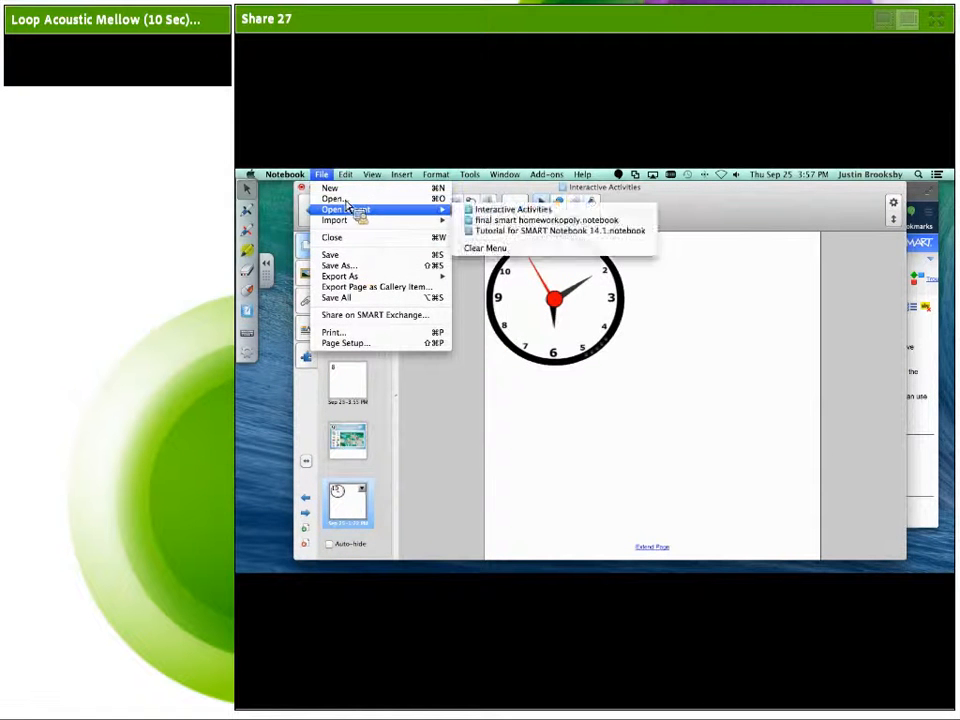
click(519, 221)
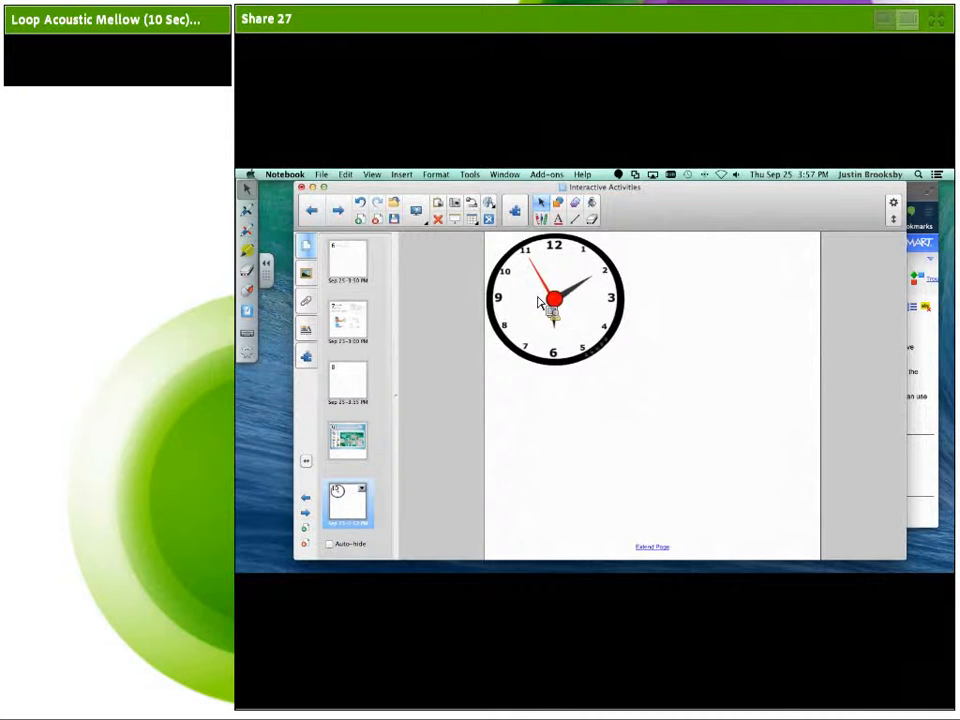
click(308, 335)
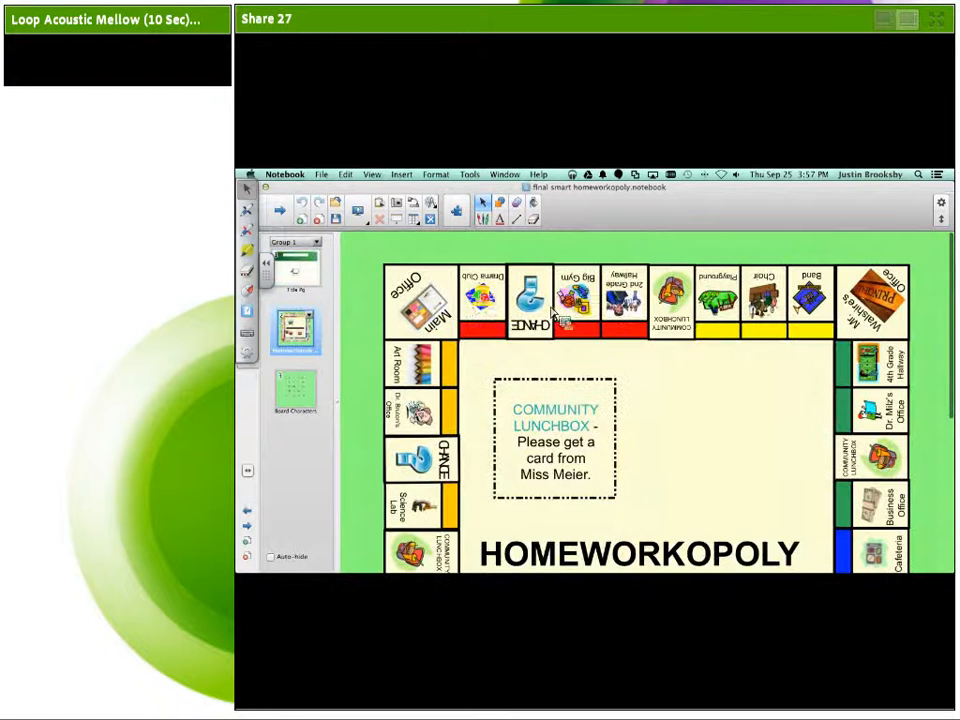
- Roll the two red dice on the Homeworkopoly board, and close that file to return to Interactive Activities
scroll(540, 345, down, 5)
scroll(530, 366, down, 2)
click(503, 439)
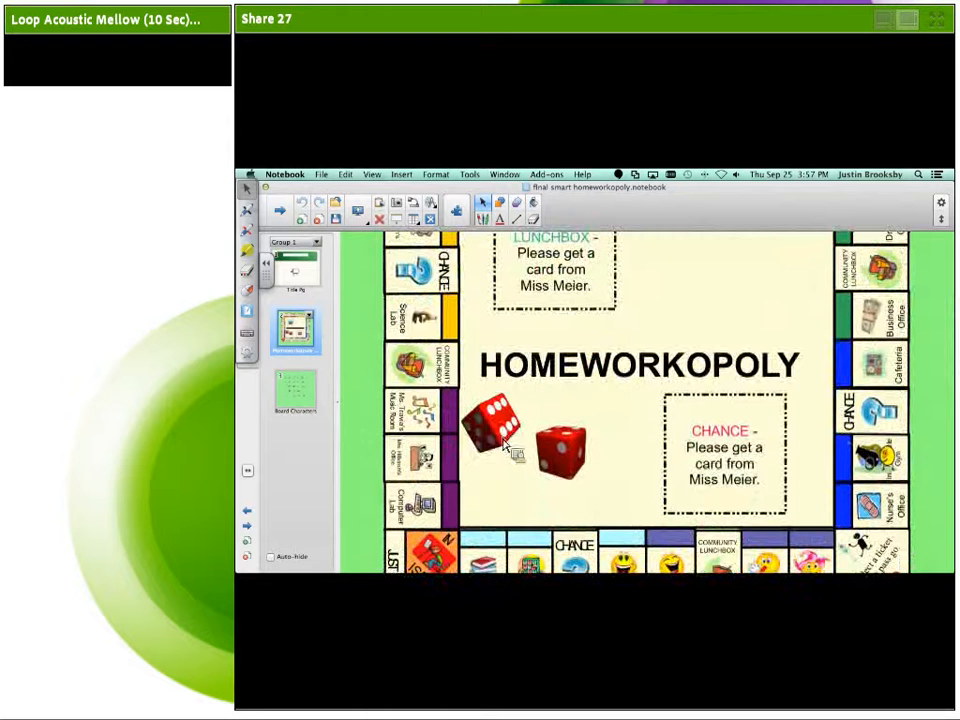
click(560, 450)
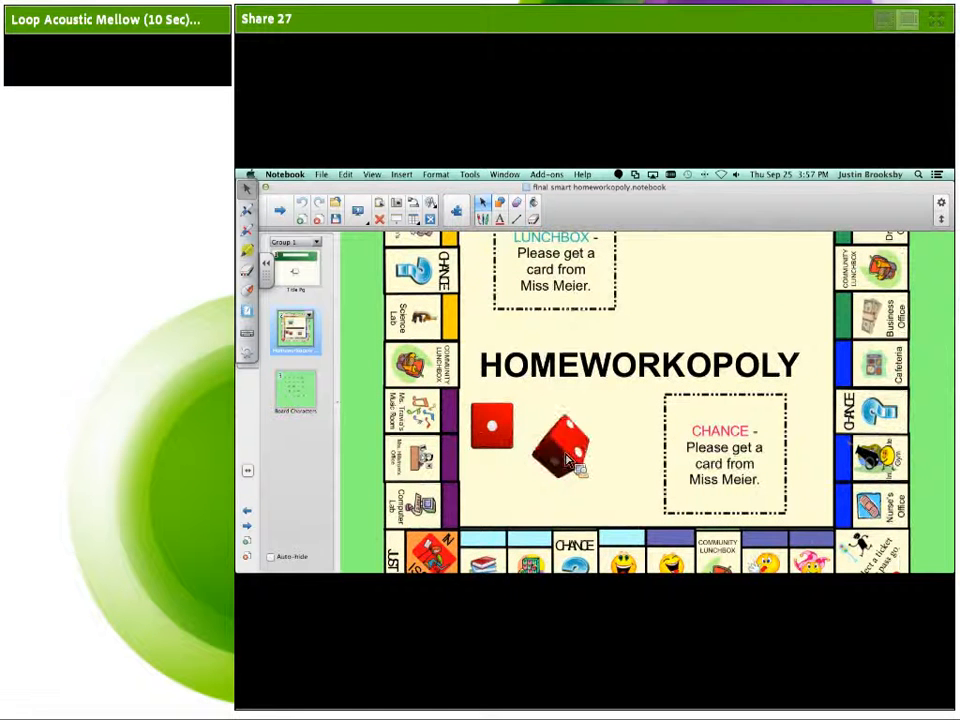
click(566, 456)
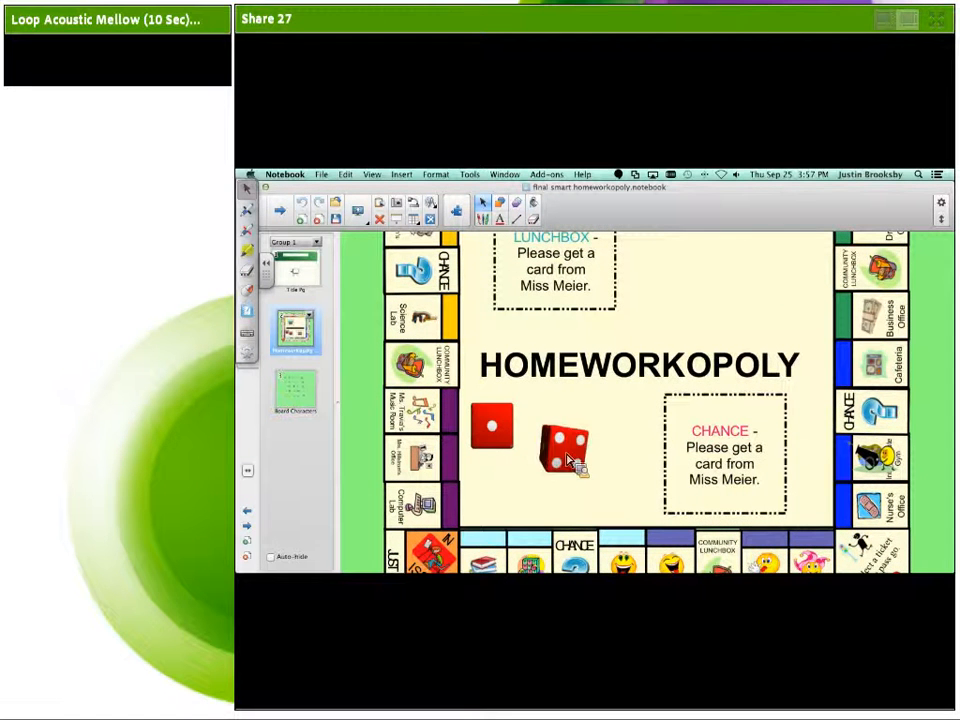
click(503, 428)
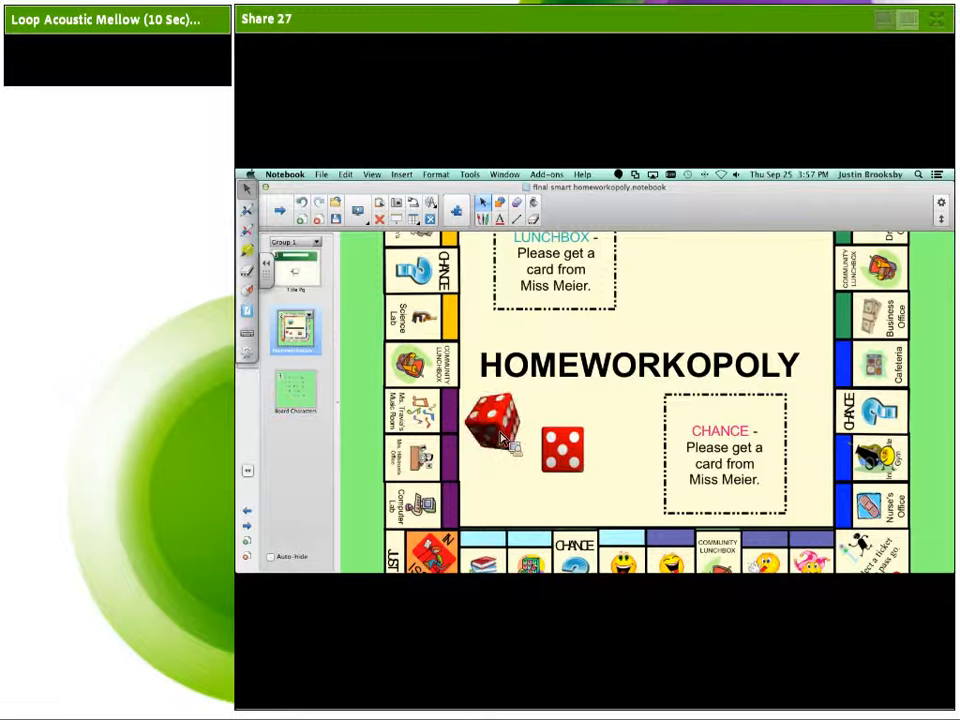
drag(261, 196, 316, 196)
click(302, 187)
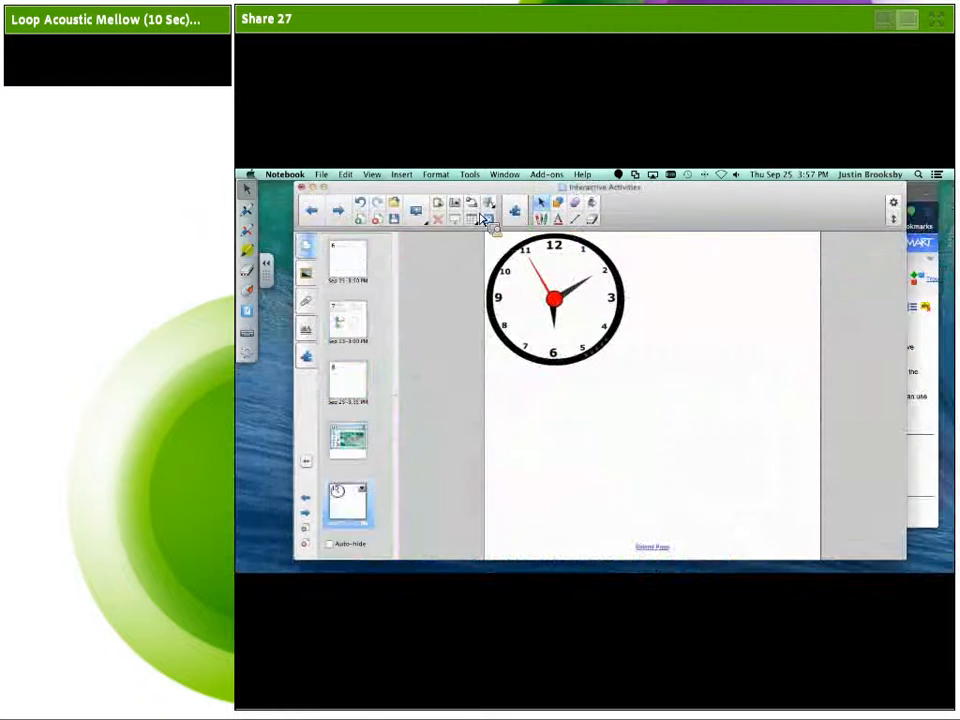
- Search the Gallery for dice and list the Interactive and Multimedia results
click(308, 276)
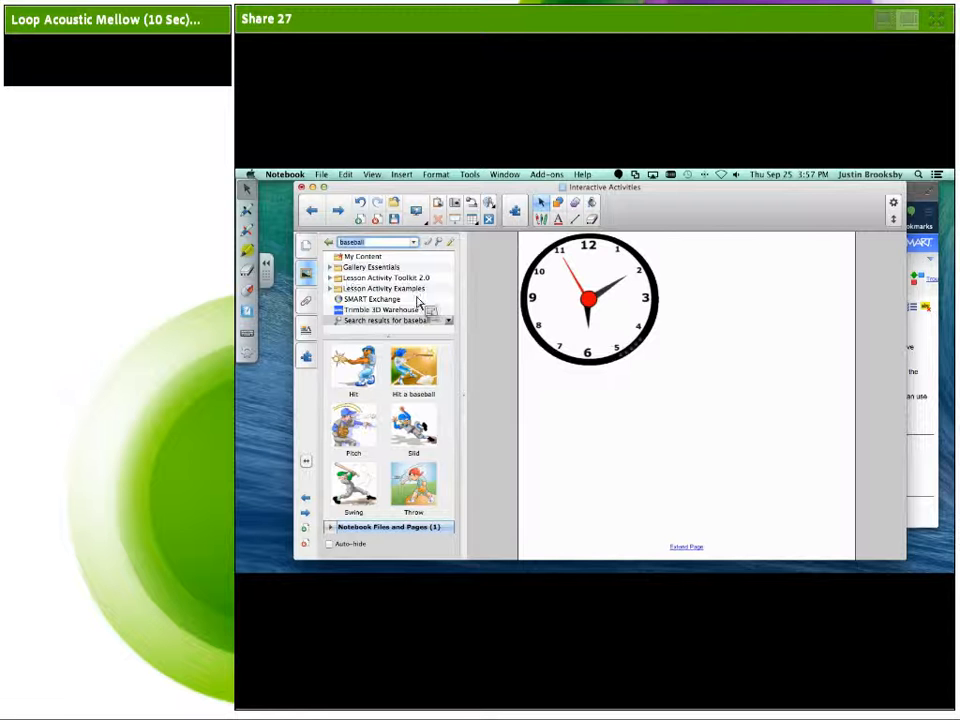
key(BackSpace)
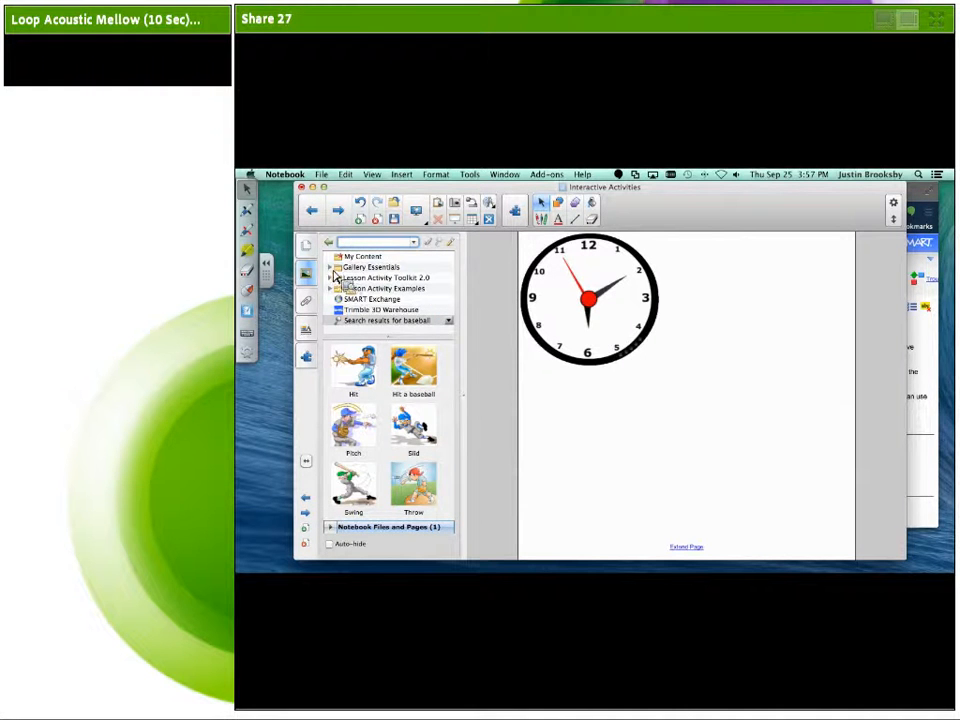
click(358, 269)
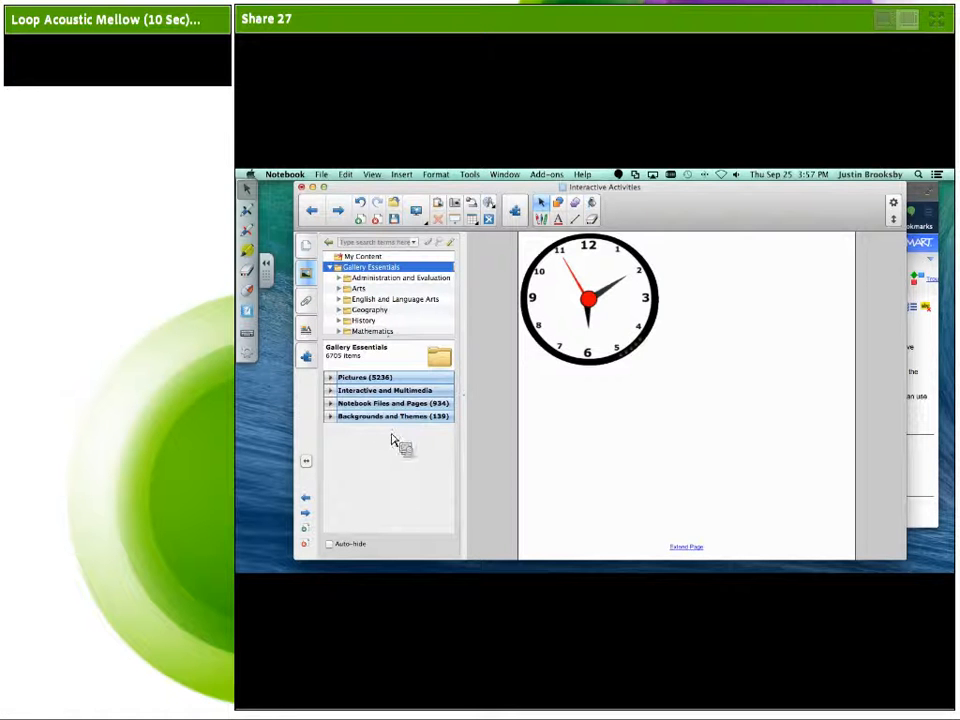
click(374, 243)
text(dice)
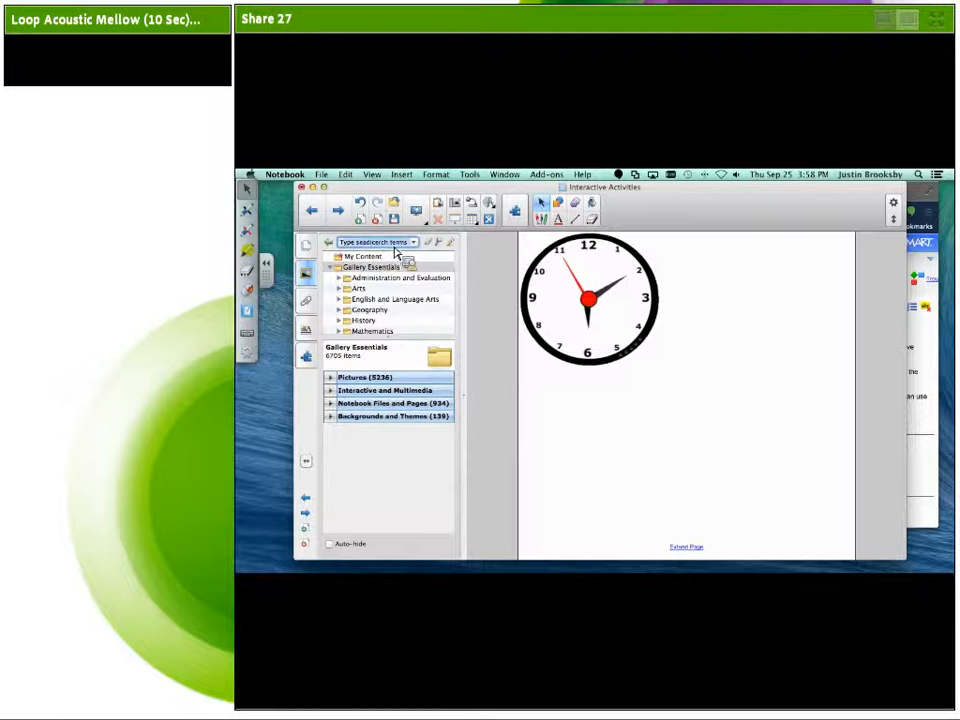
key(Return)
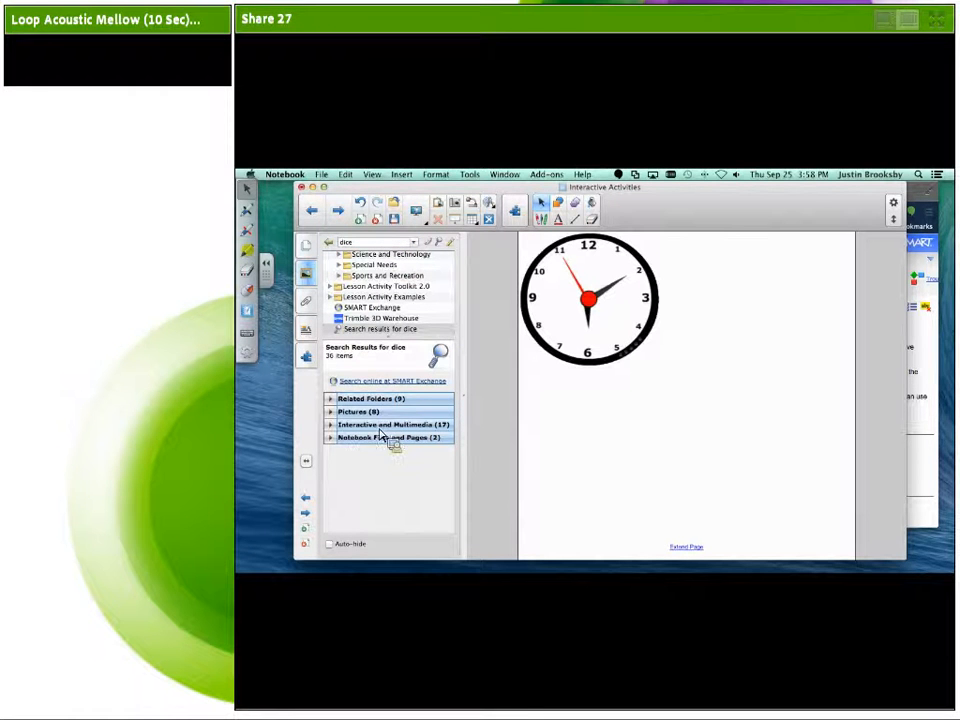
click(331, 424)
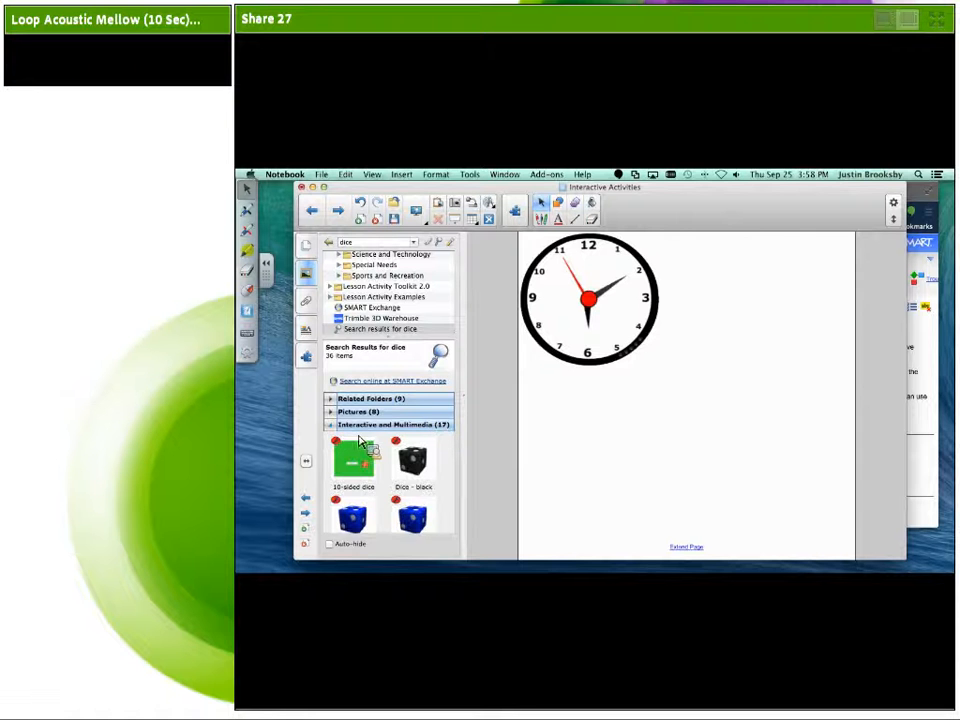
- Add two Dice - blue objects to the clock page, one below the other beside the clock, and try rolling them
scroll(384, 445, down, 5)
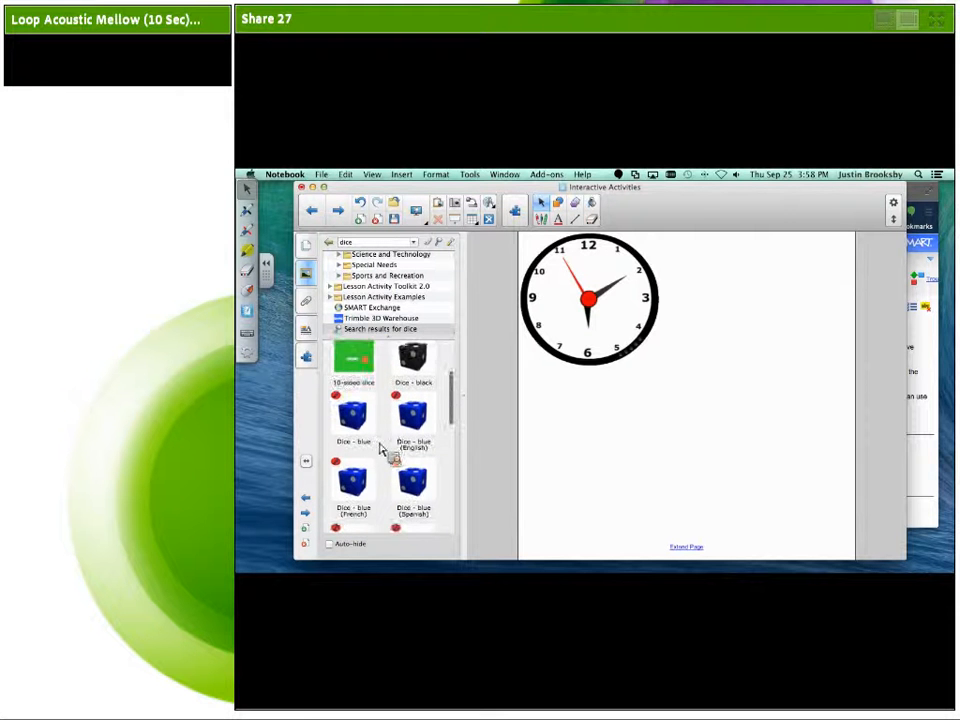
scroll(385, 453, up, 1)
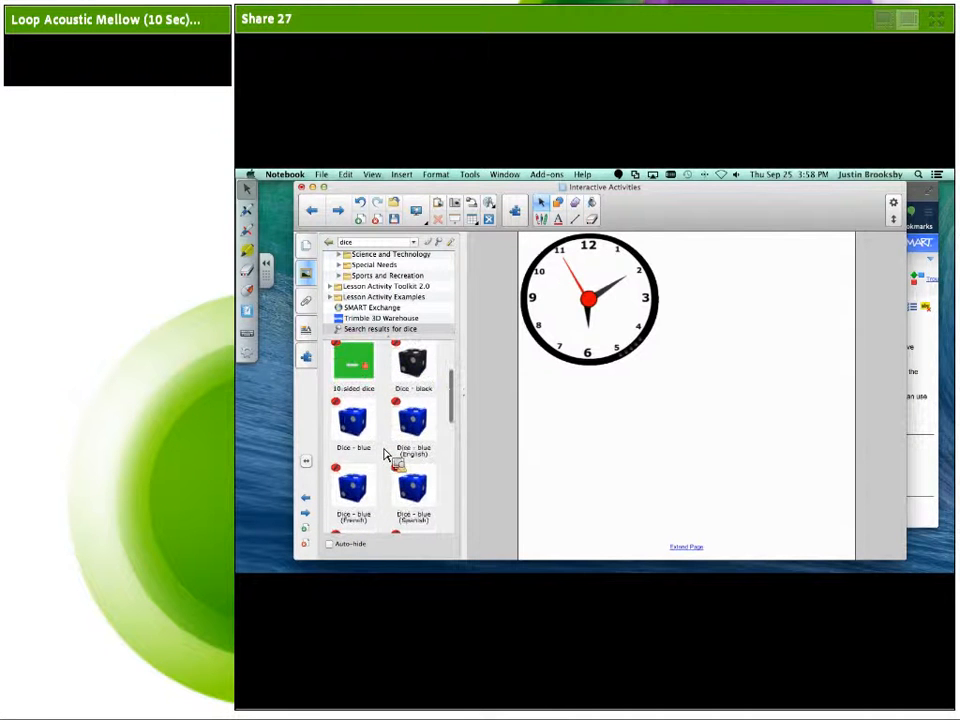
mouse_move(362, 432)
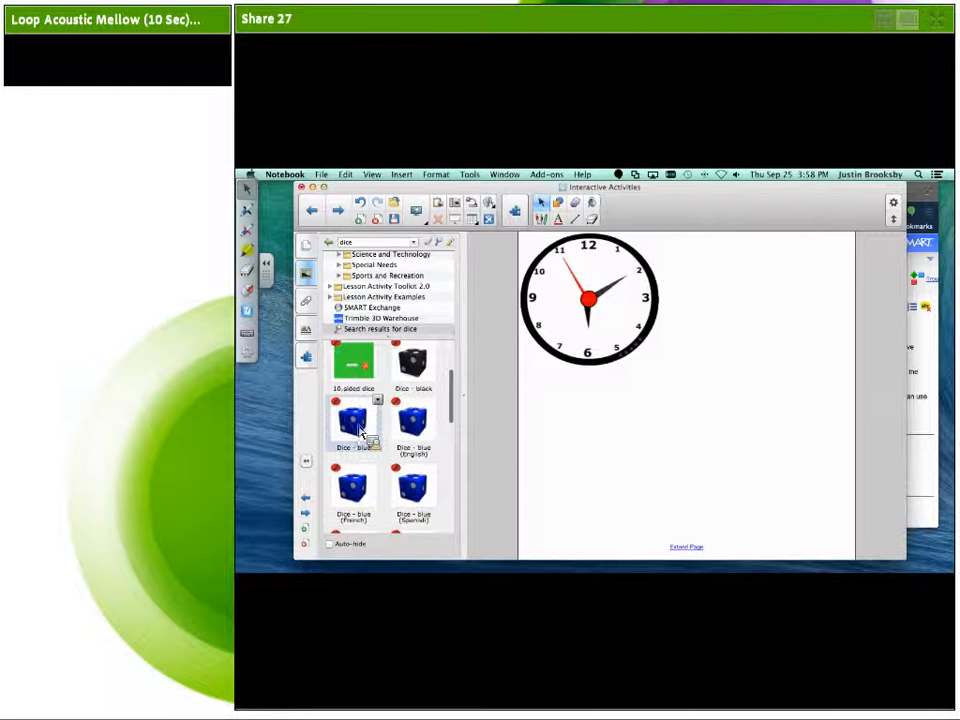
scroll(380, 440, down, 3)
scroll(405, 445, up, 5)
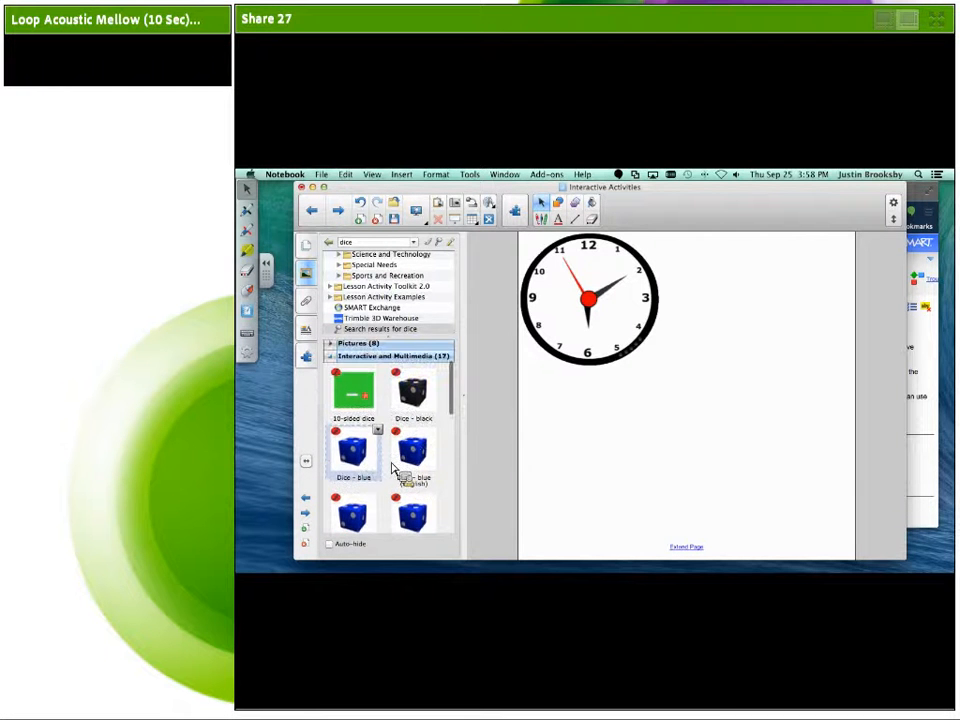
drag(358, 462, 750, 365)
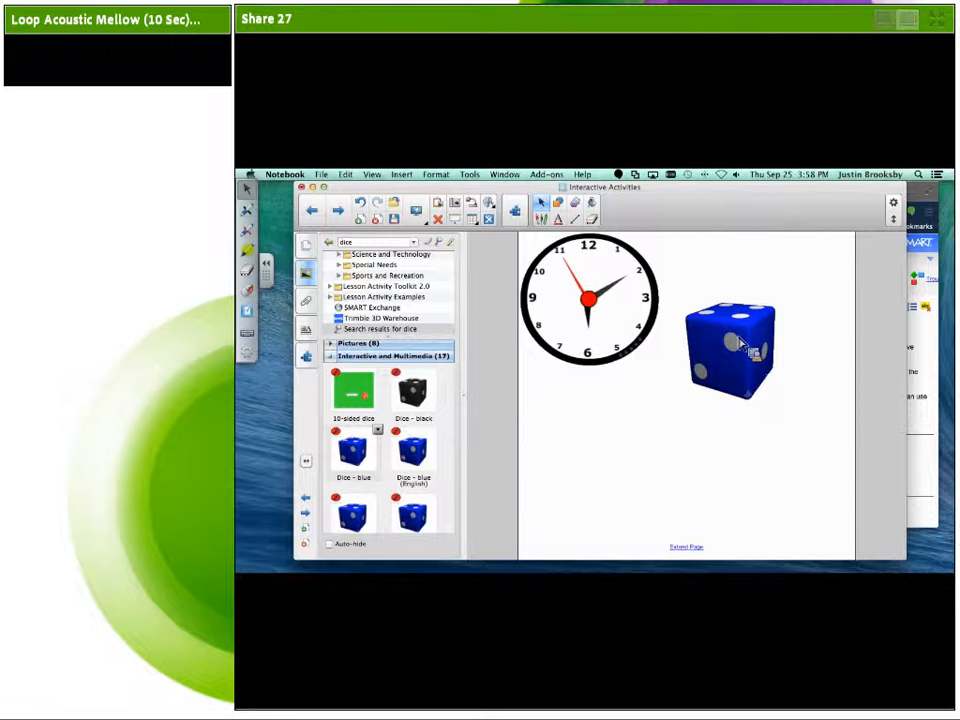
click(742, 357)
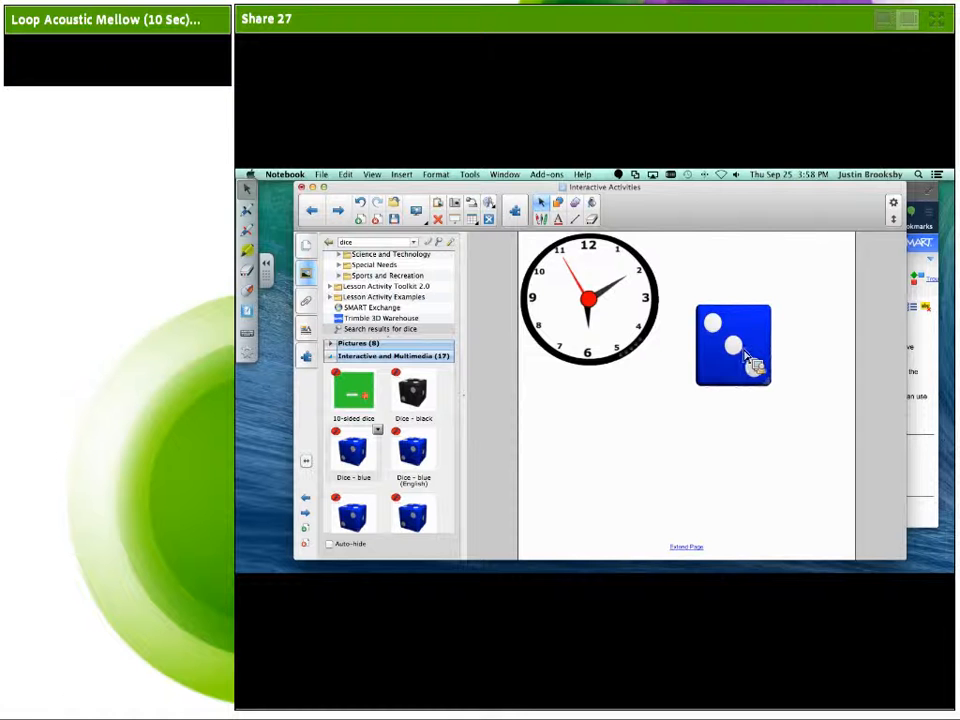
click(748, 360)
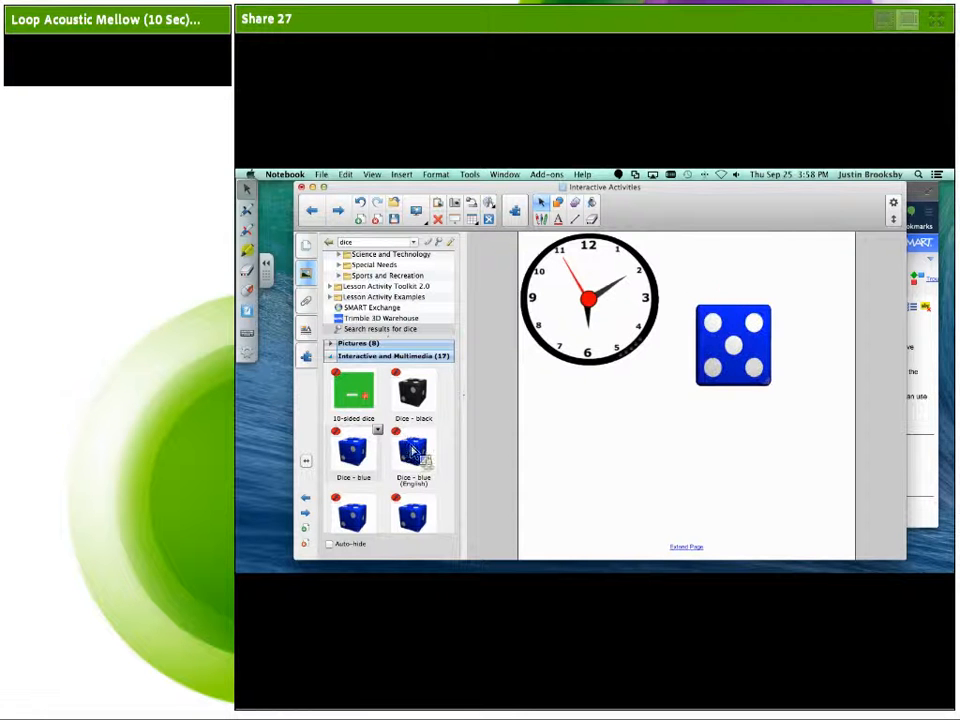
drag(355, 450, 775, 432)
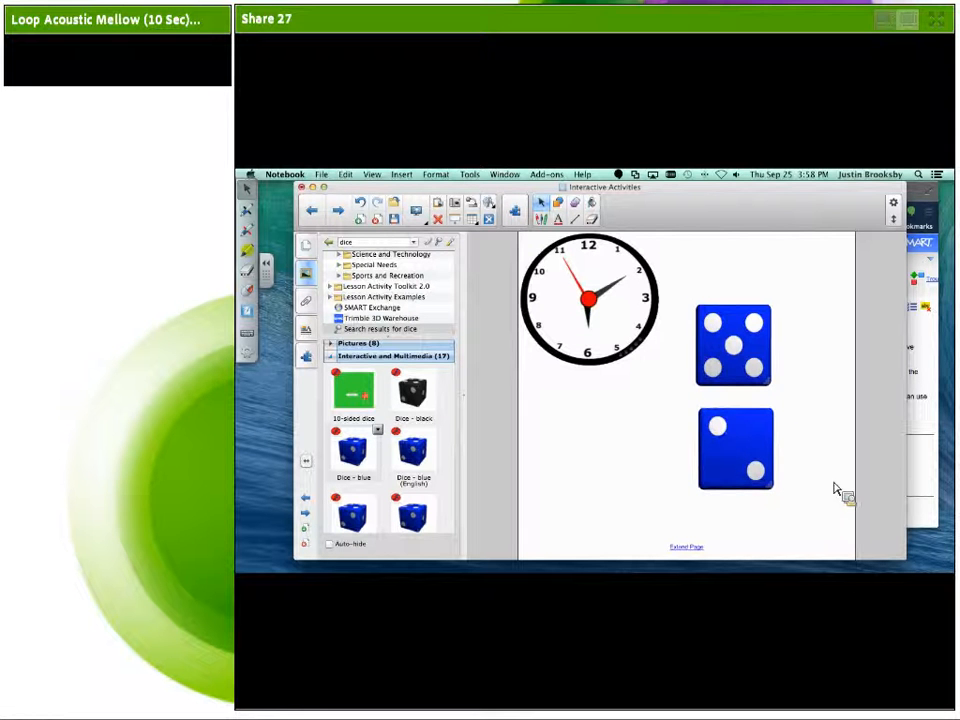
click(739, 350)
- Add the Dice - keyword object from the Gallery to the page below the clock, and open its side text settings
scroll(430, 400, down, 6)
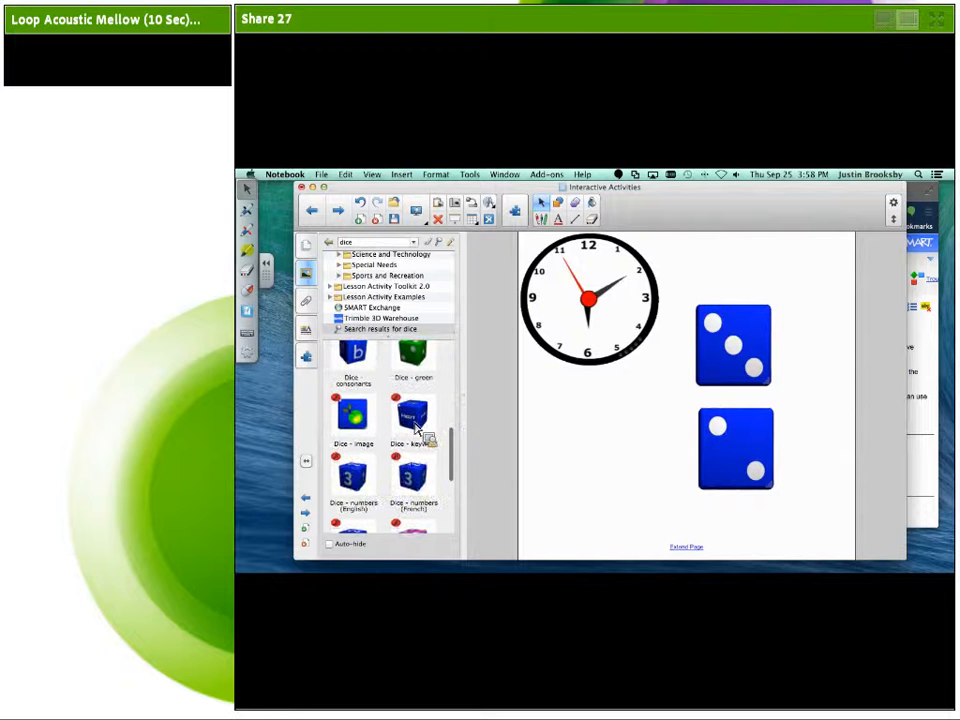
drag(435, 430, 618, 443)
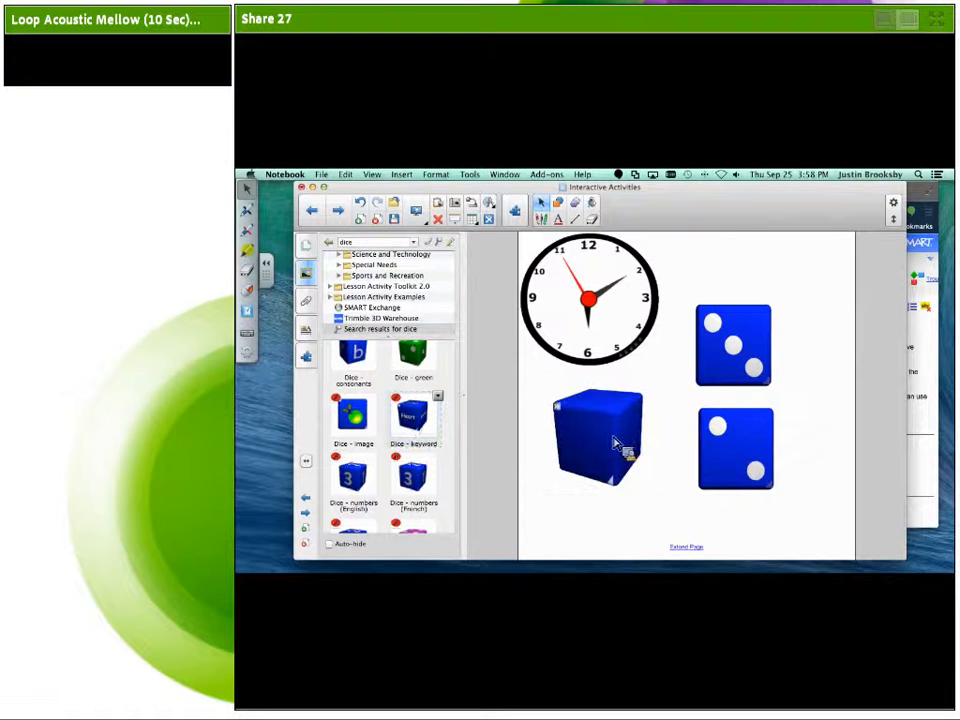
click(578, 425)
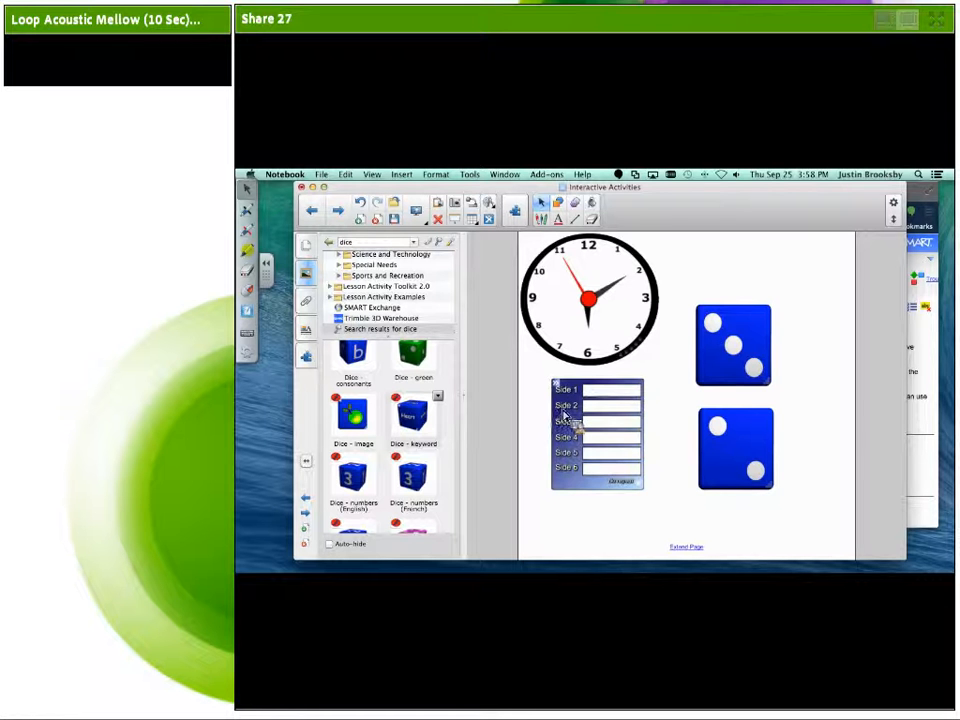
- Set the keyword die's Side 1 to Choice 1 and Sides 2, 3 and 4 to 2, 3 and 4, and return to the die
click(605, 394)
text(Choice 1)
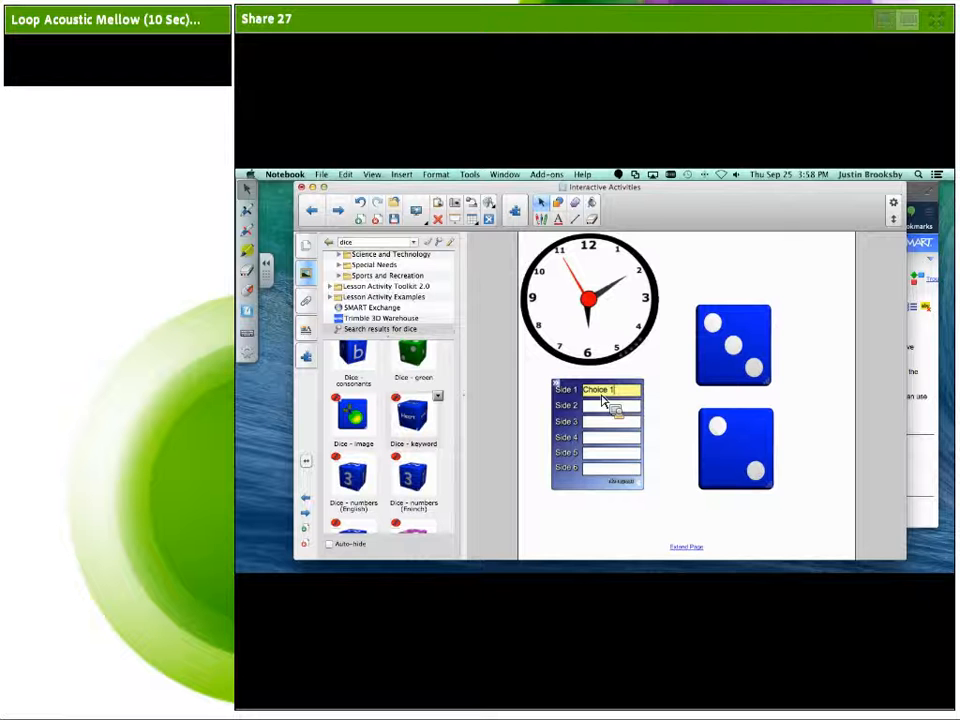
key(Tab)
text(Choi)
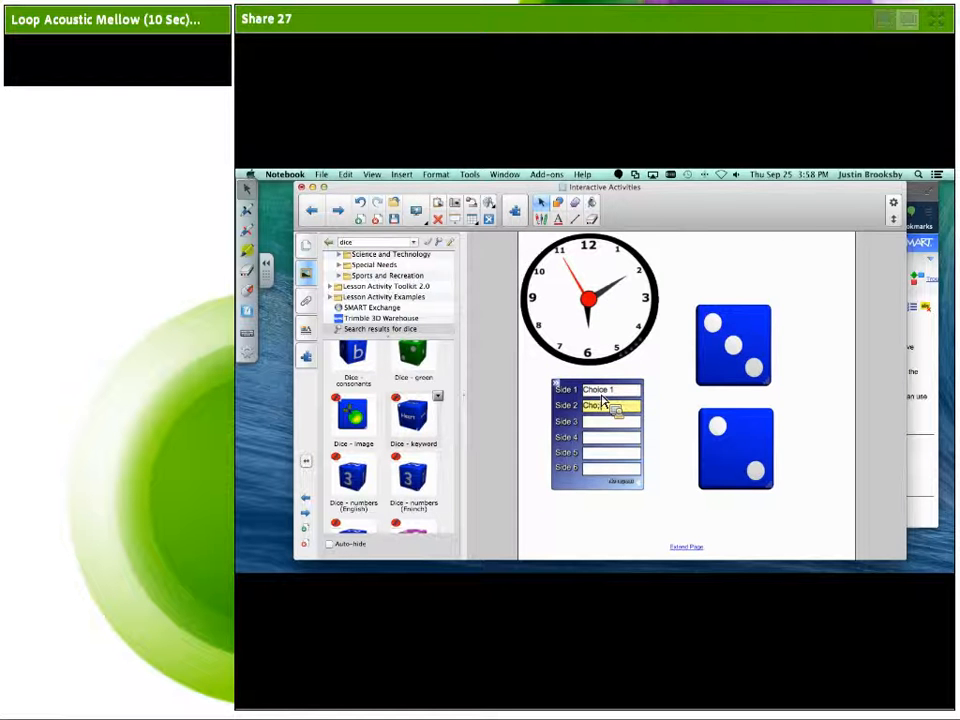
key(BackSpace)
key(BackSpace)
key(BackSpace)
key(BackSpace)
text(2)
key(Tab)
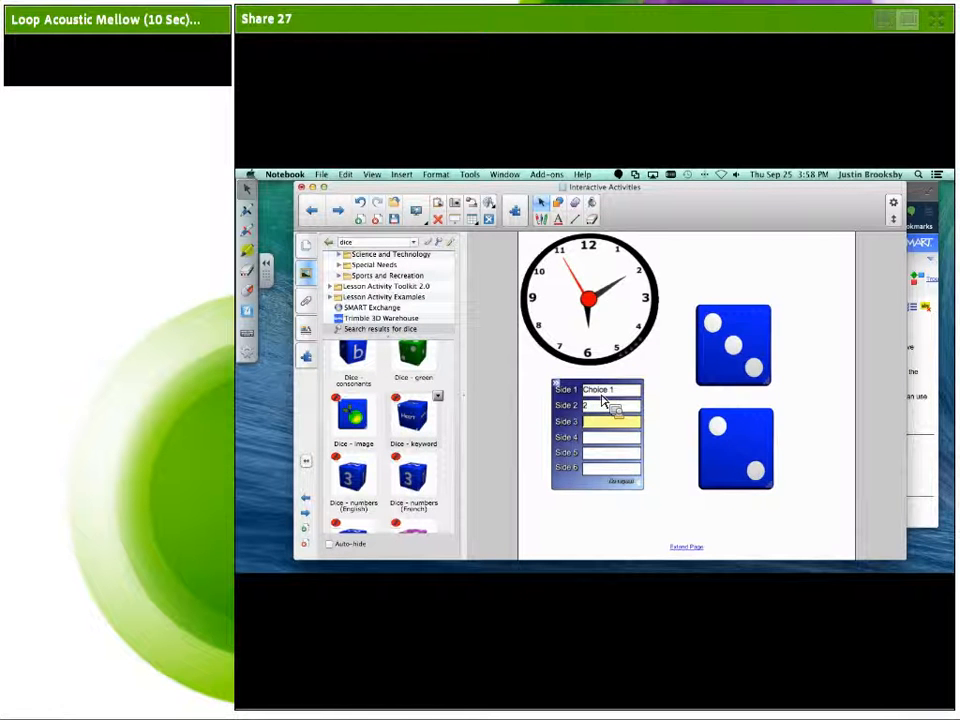
text(3)
key(Tab)
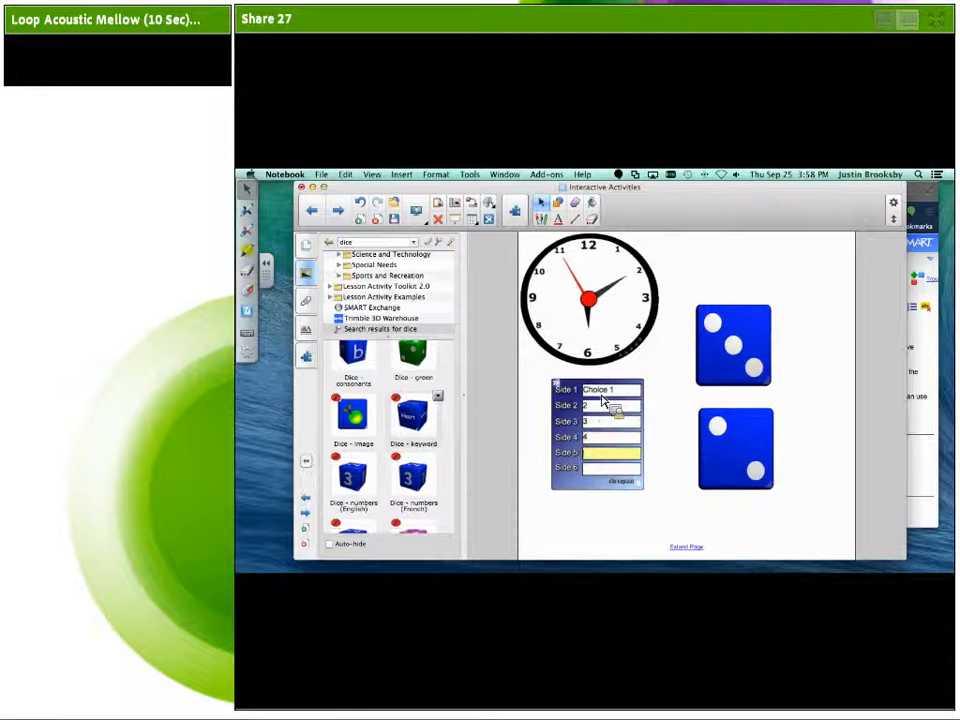
text(4)
key(Tab)
click(560, 388)
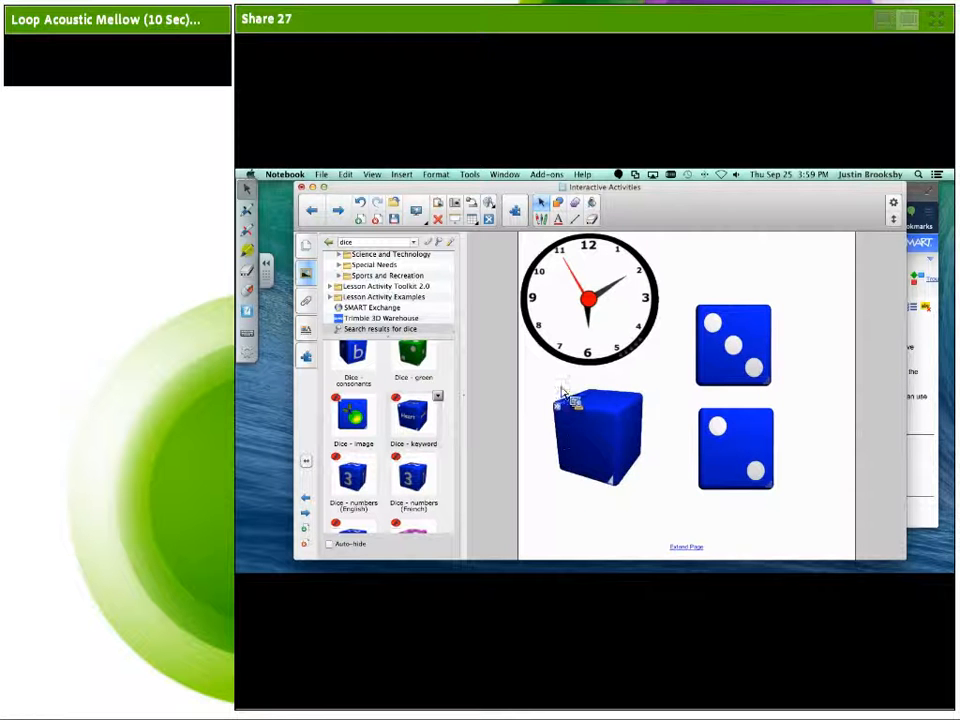
- Roll the keyword die a few times and place its rolled keyword on the page as separate text
click(634, 461)
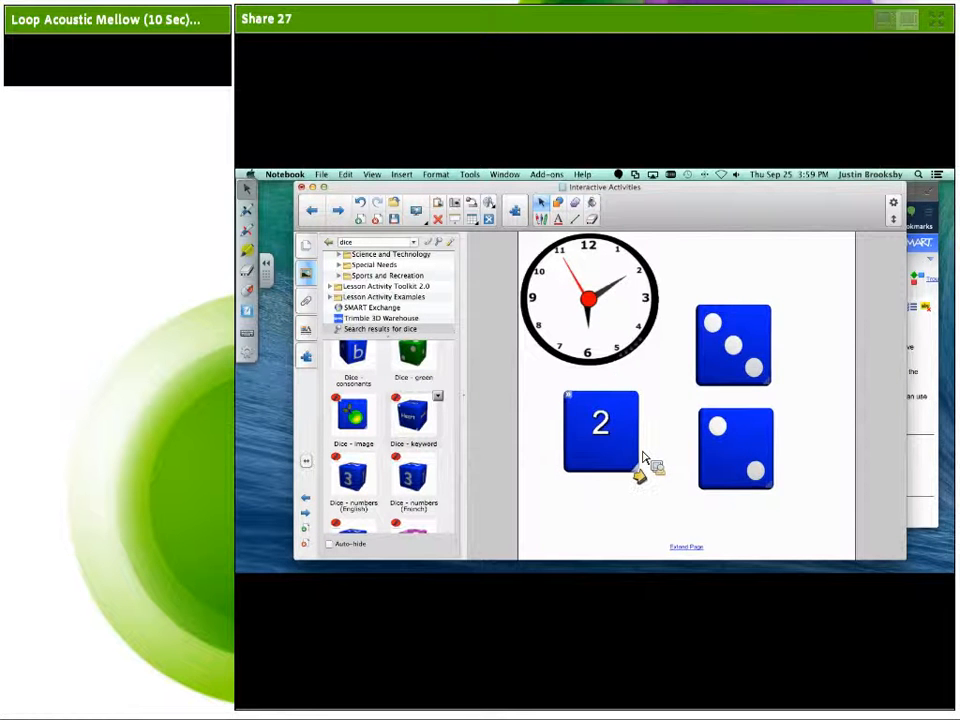
click(640, 457)
click(616, 444)
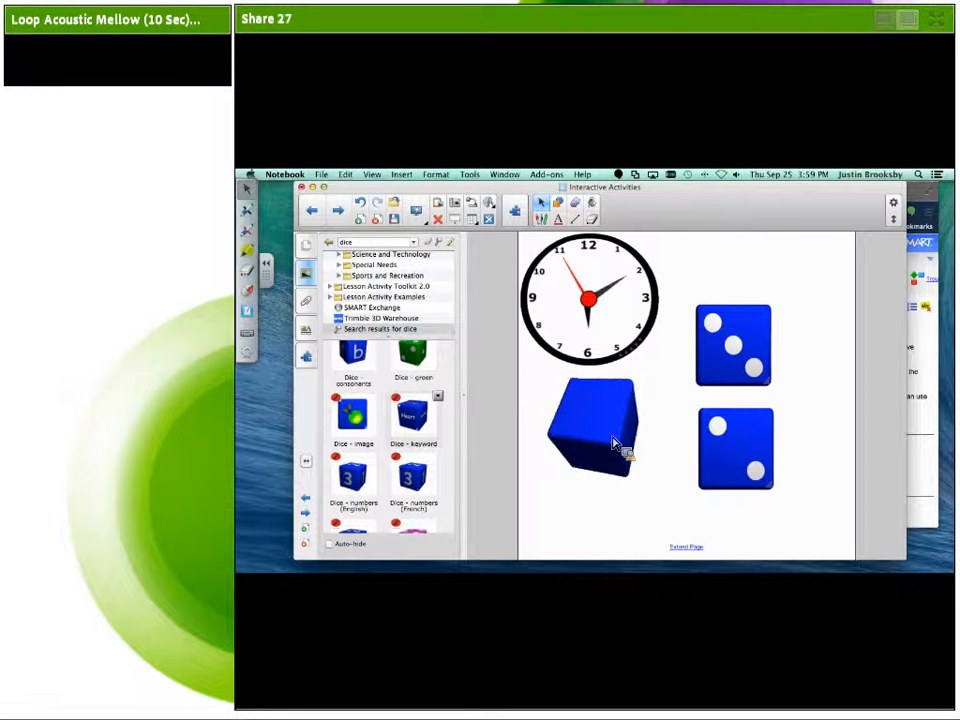
click(616, 444)
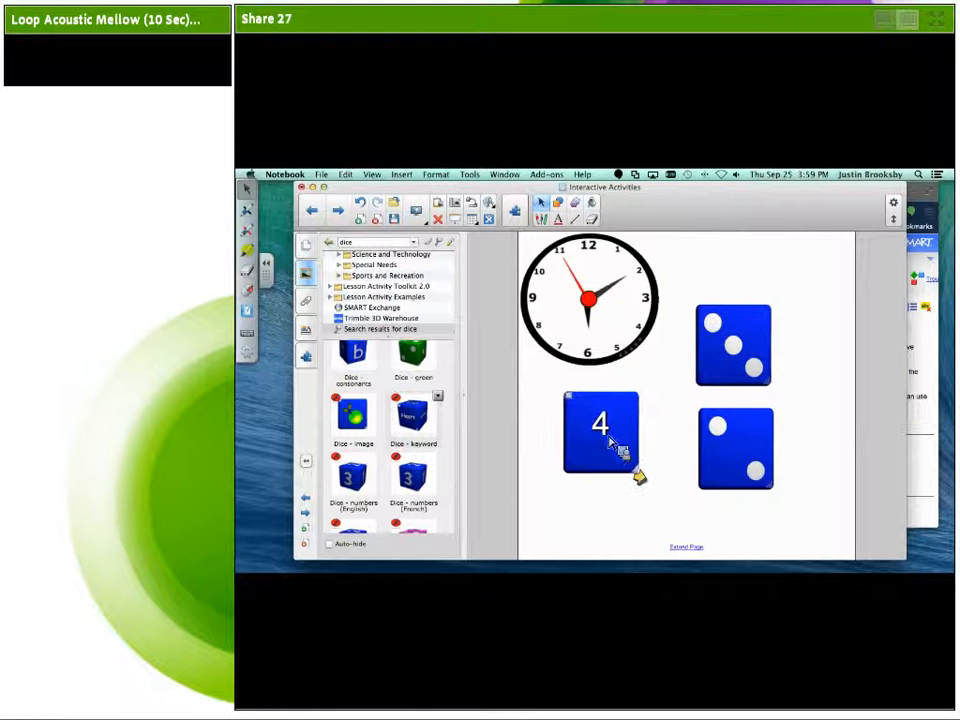
click(644, 481)
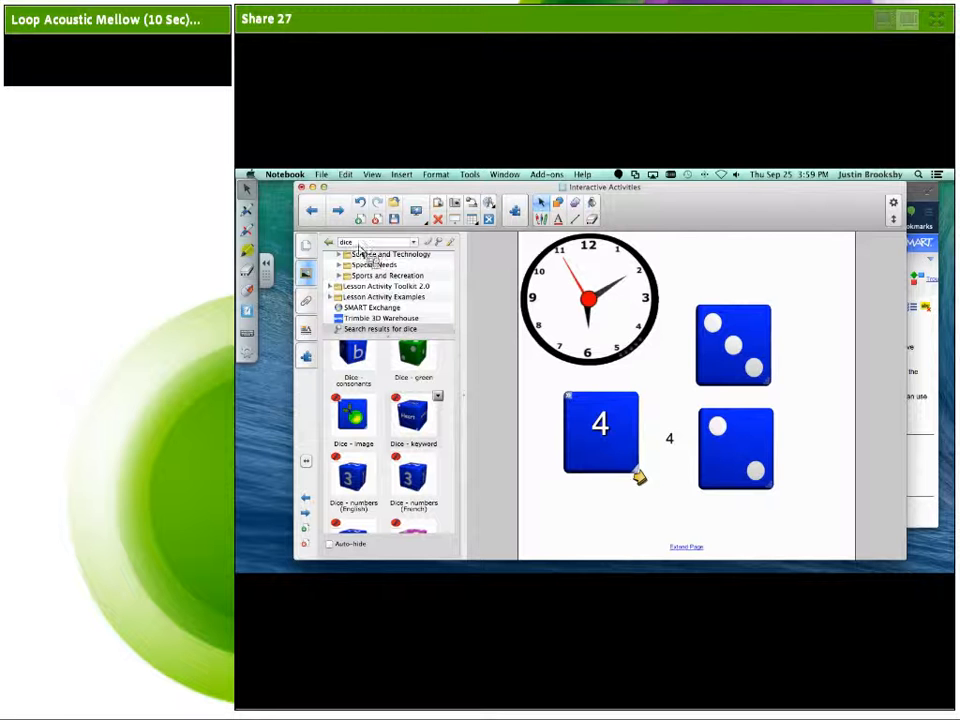
- Clear the dice search and open the Science and Technology folder of Gallery Essentials to view its subfolders
scroll(397, 286, up, 1)
scroll(397, 286, down, 1)
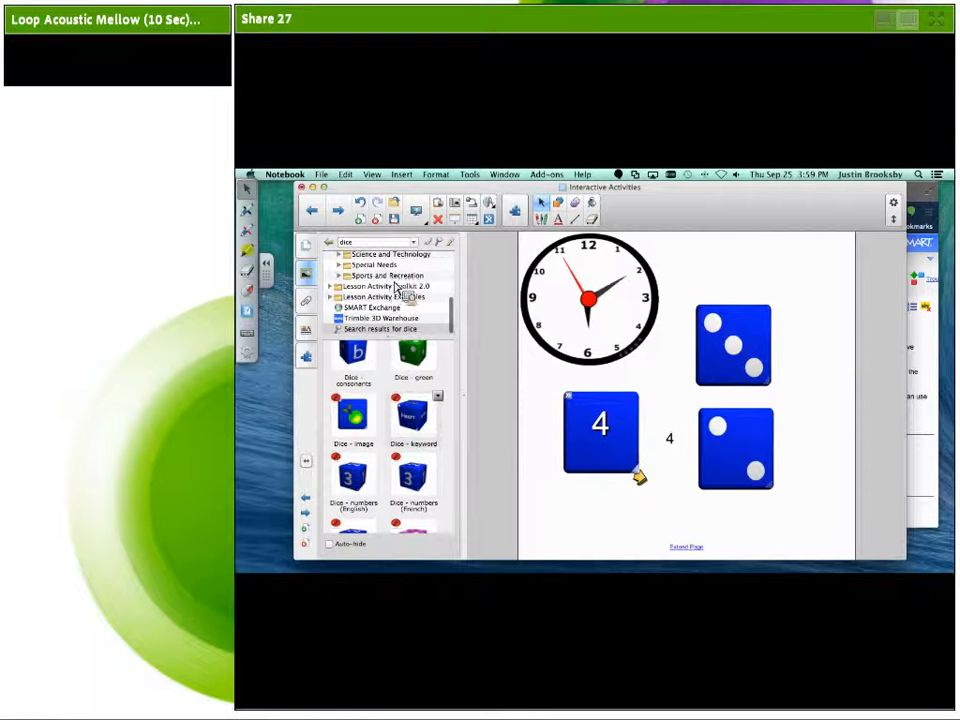
click(330, 242)
scroll(385, 294, down, 2)
scroll(385, 296, down, 4)
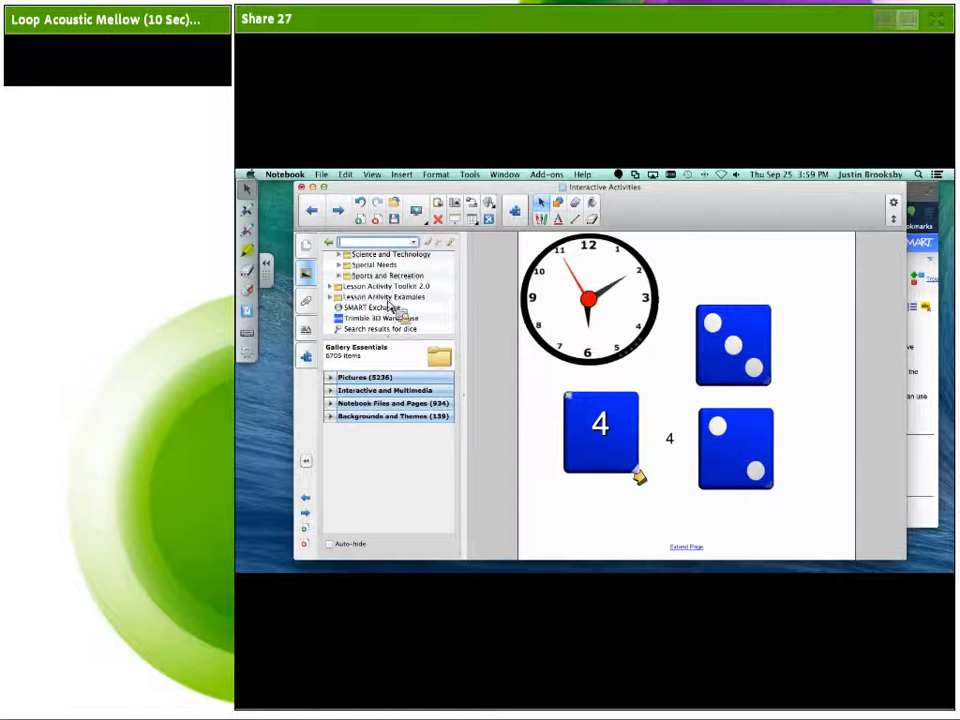
scroll(390, 308, up, 3)
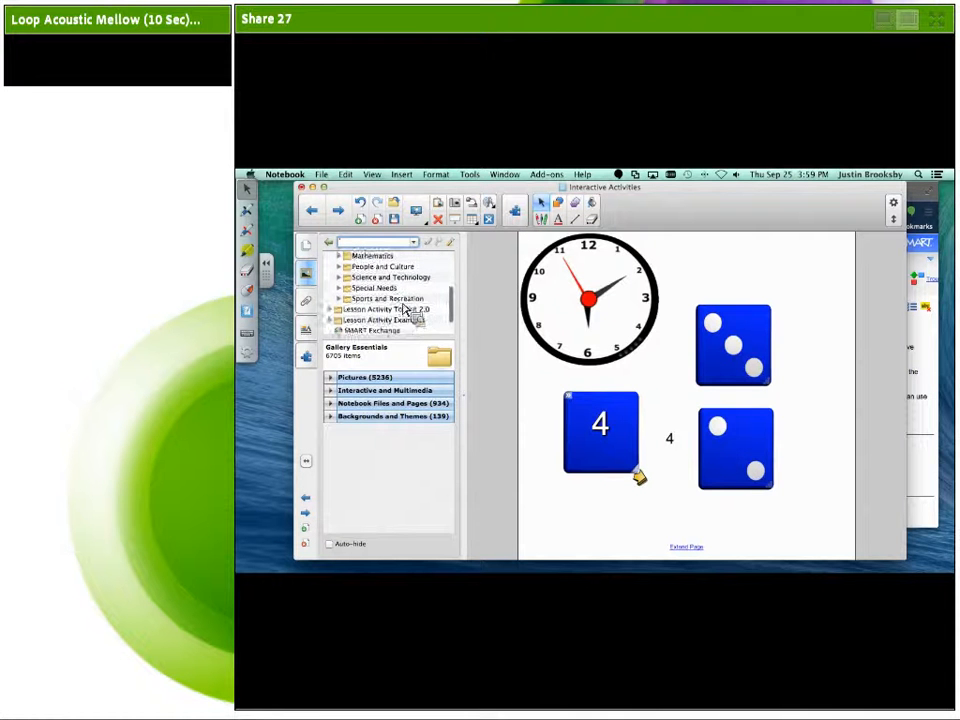
click(393, 291)
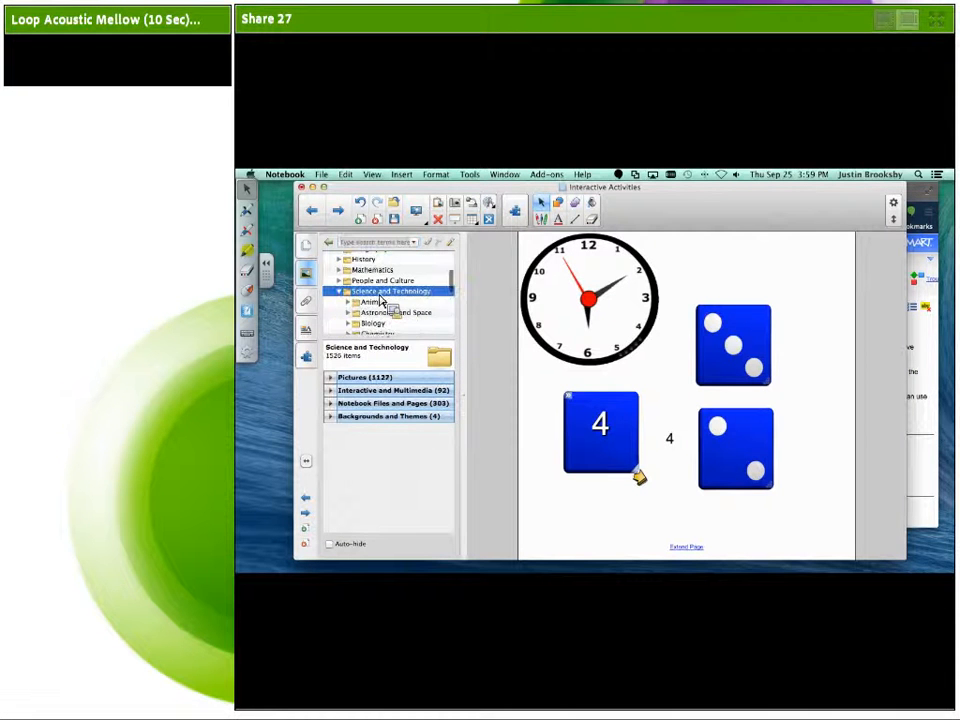
scroll(403, 307, down, 1)
scroll(403, 307, down, 1)
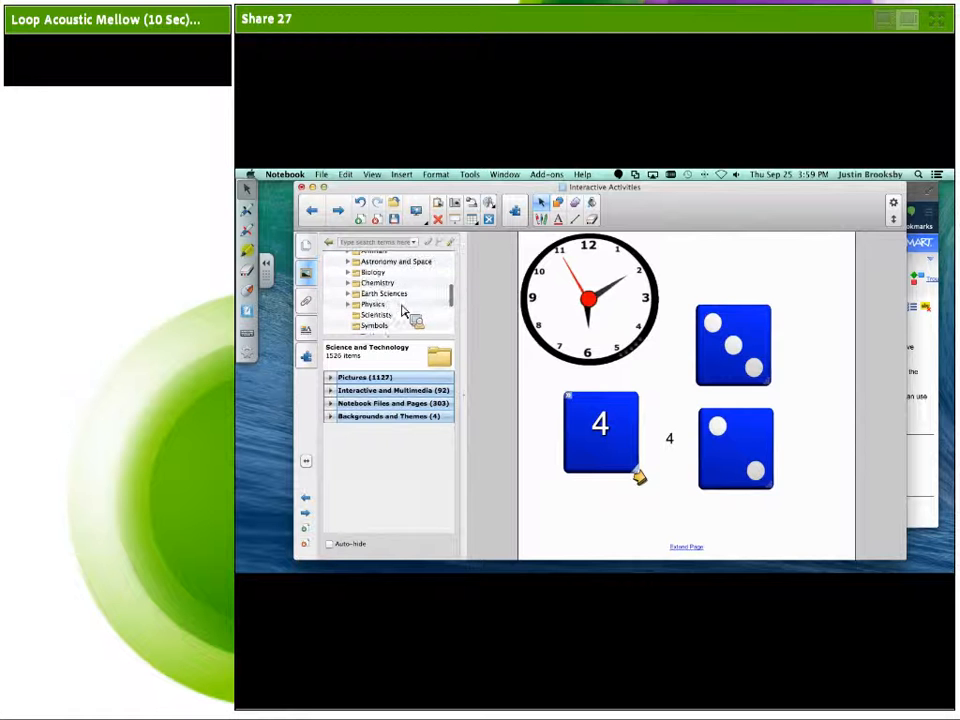
- Look through the Backgrounds and Themes and the Notebook Files and Pages of Science and Technology
click(381, 426)
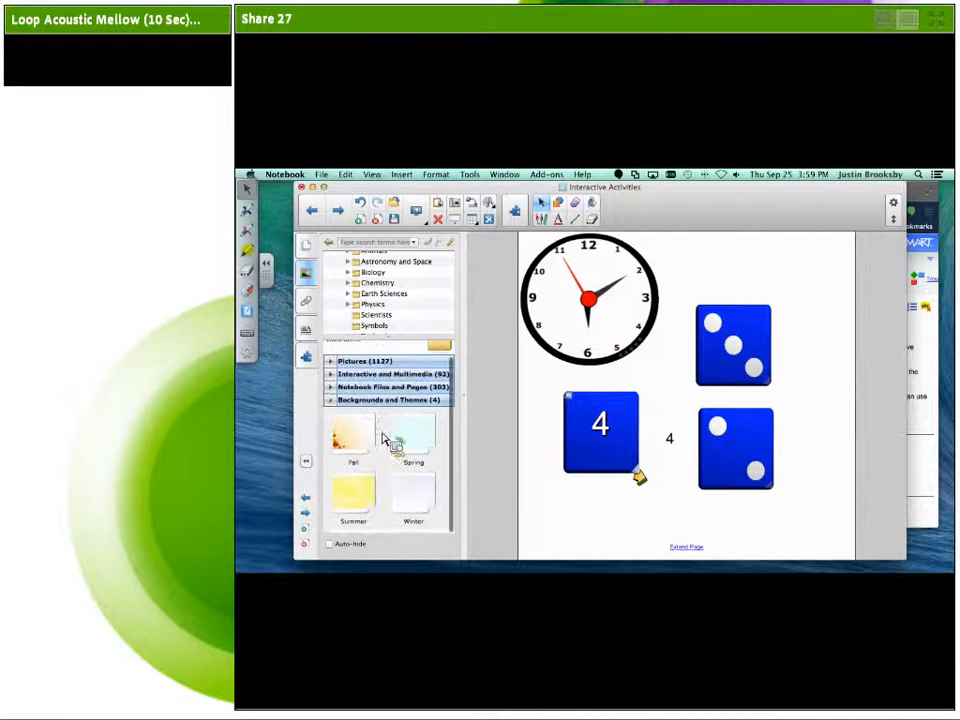
click(333, 392)
scroll(377, 406, down, 8)
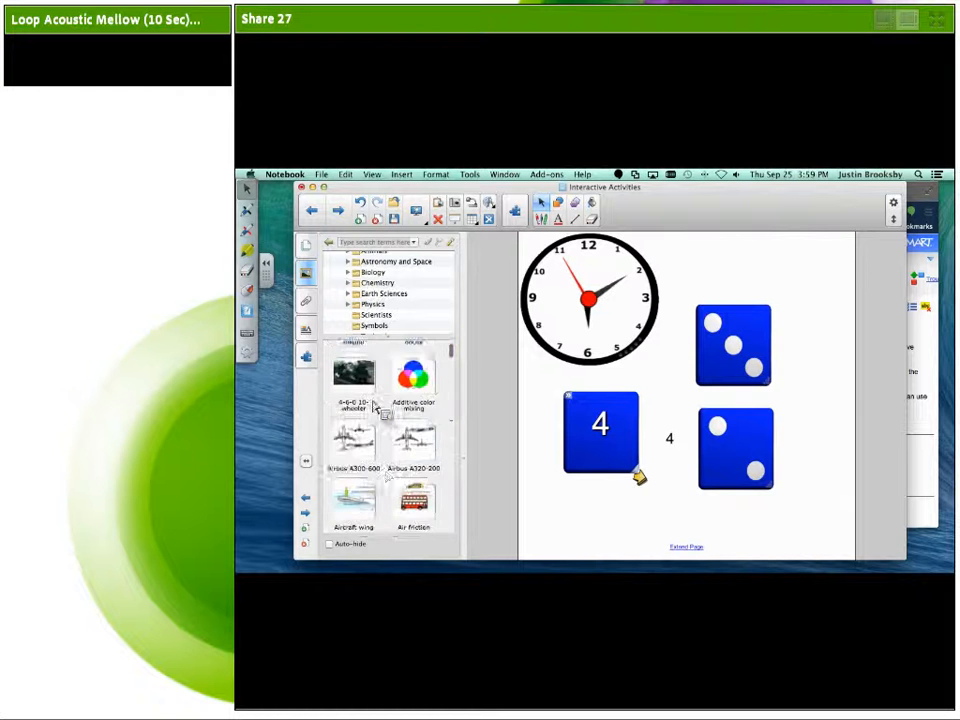
scroll(388, 412, up, 8)
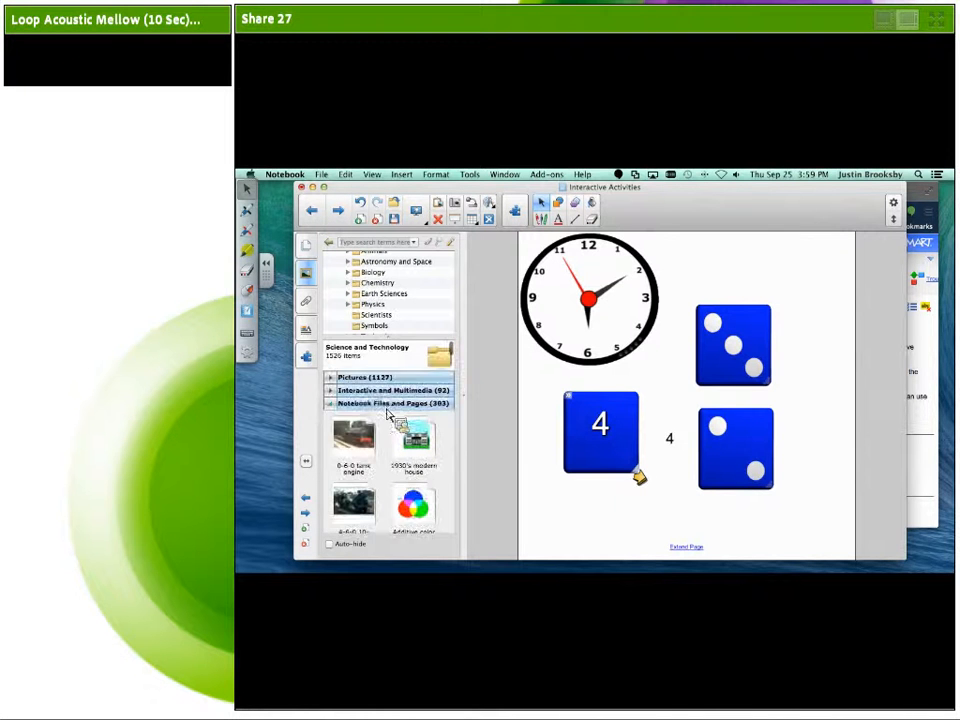
- Browse the Interactive and Multimedia items of the Science and Technology folder
click(339, 392)
scroll(395, 420, down, 6)
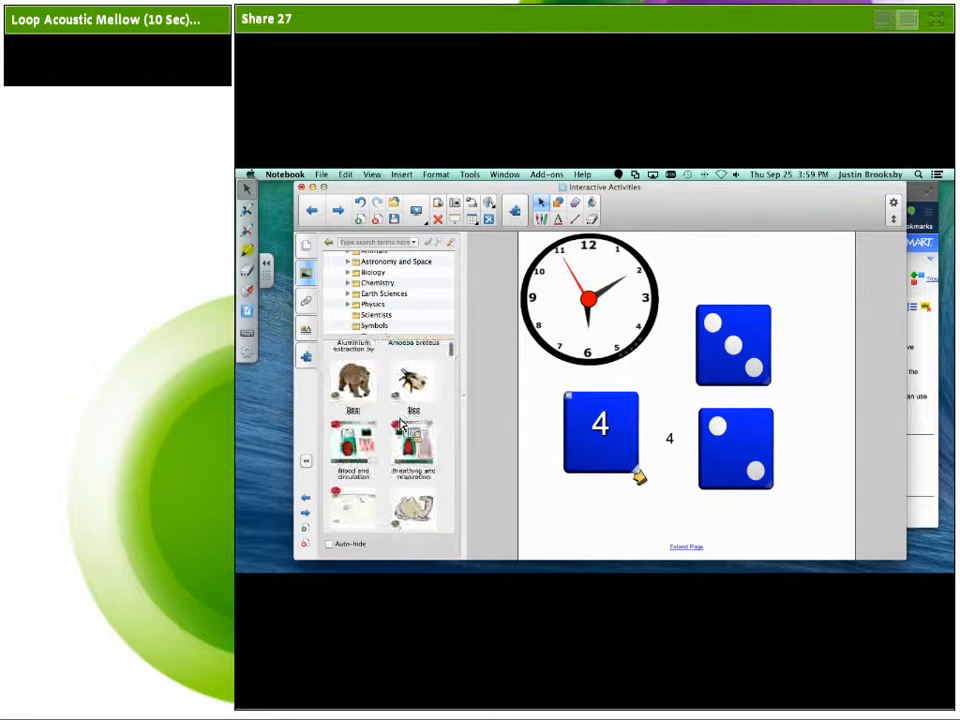
scroll(400, 425, down, 10)
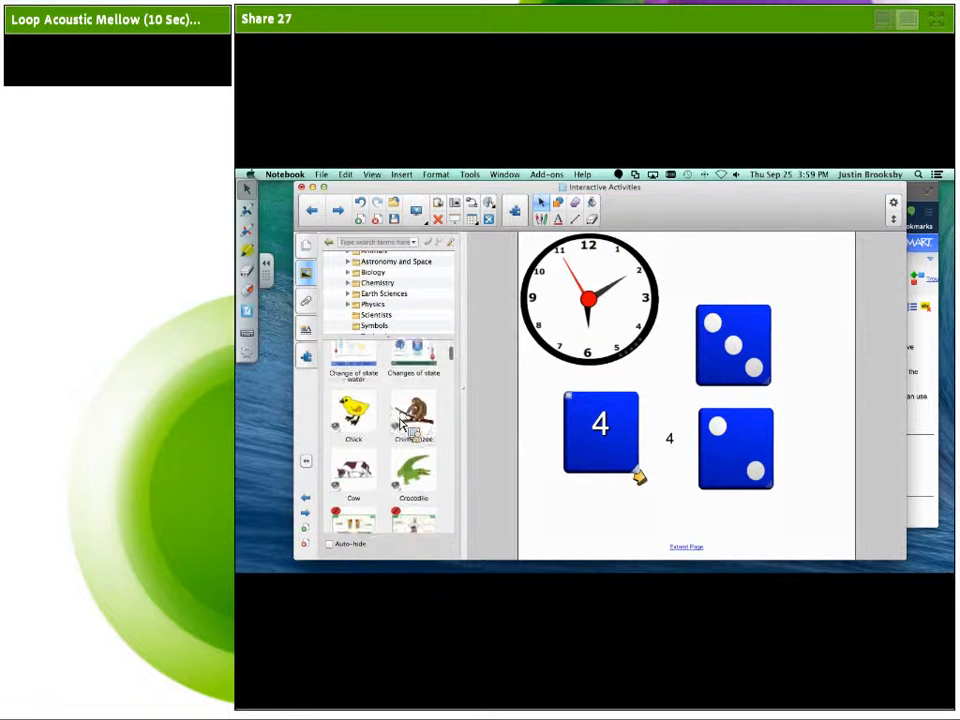
scroll(402, 426, down, 8)
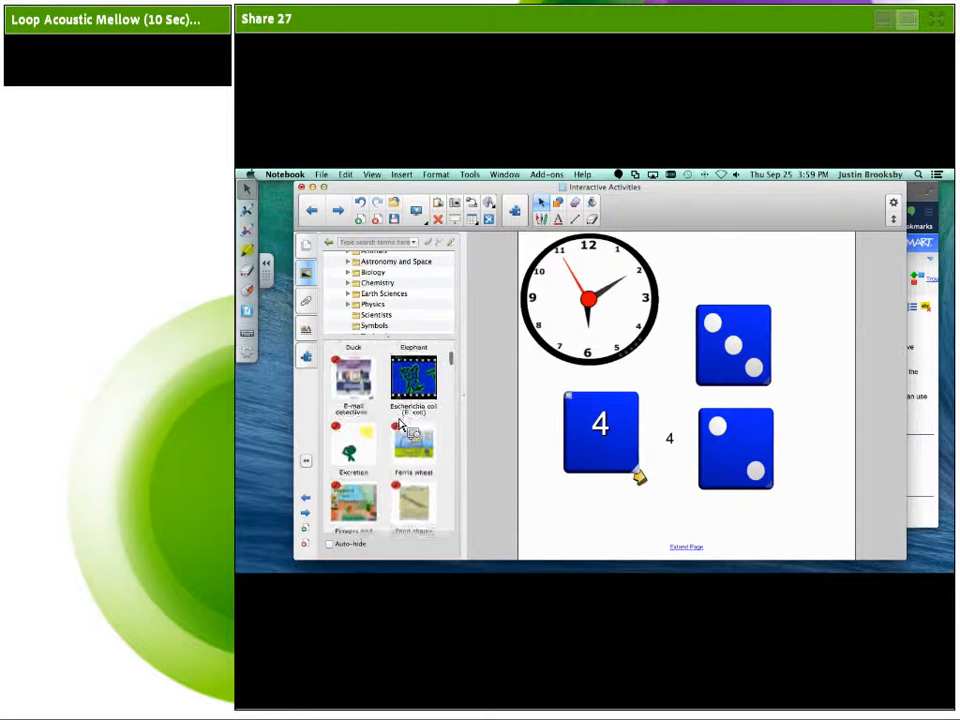
scroll(402, 426, down, 10)
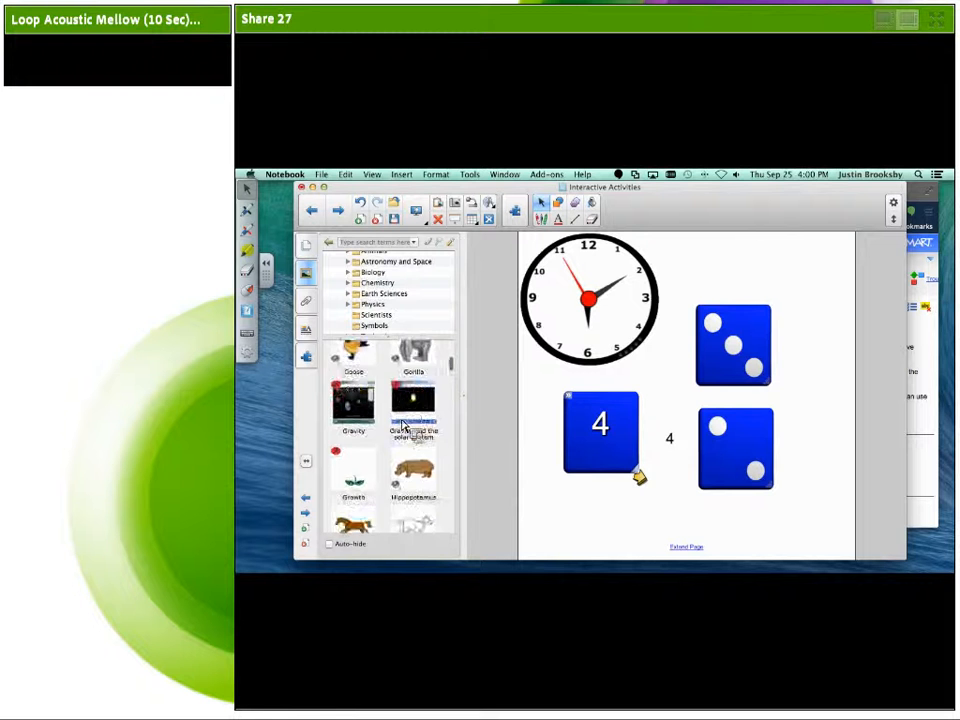
scroll(404, 425, down, 2)
scroll(422, 320, up, 5)
scroll(422, 305, down, 10)
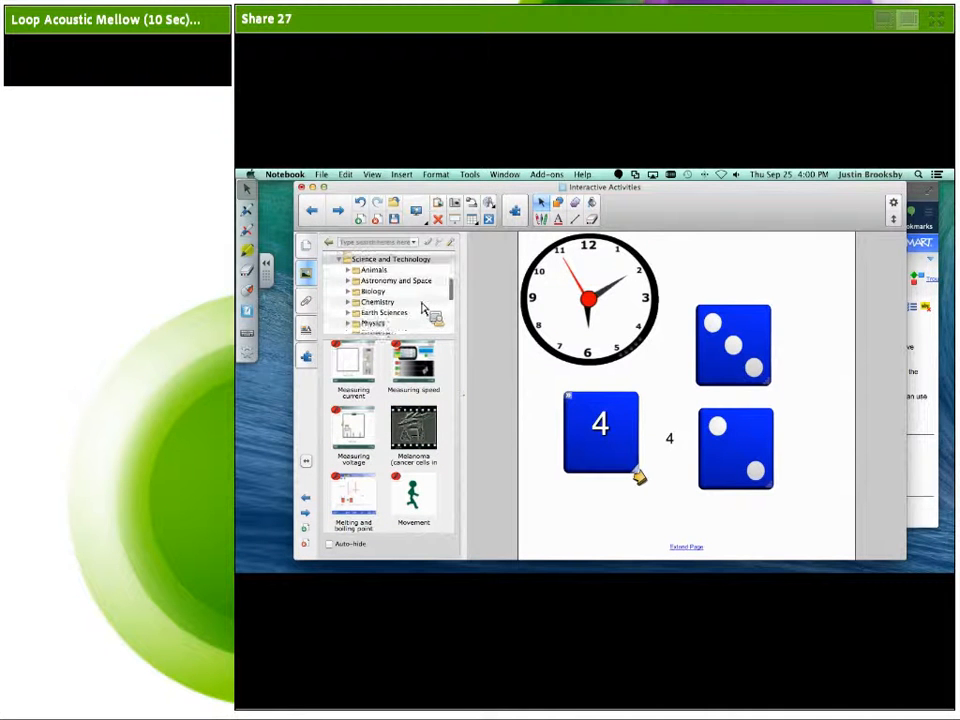
- Open the Trimble 3D Warehouse entry in the Gallery and read its description
scroll(422, 308, down, 5)
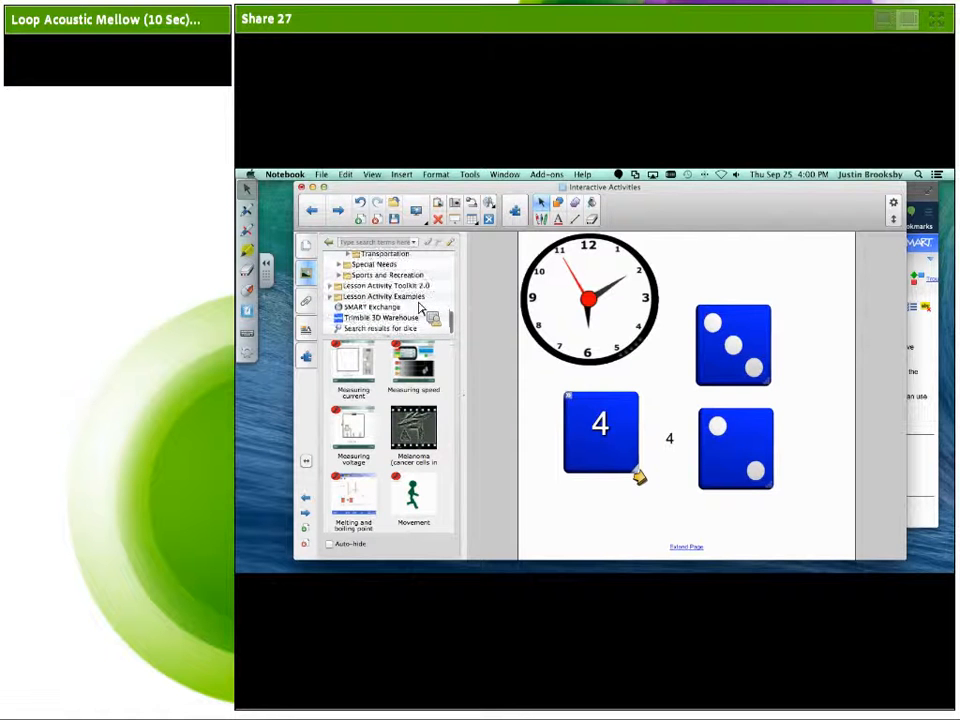
click(409, 319)
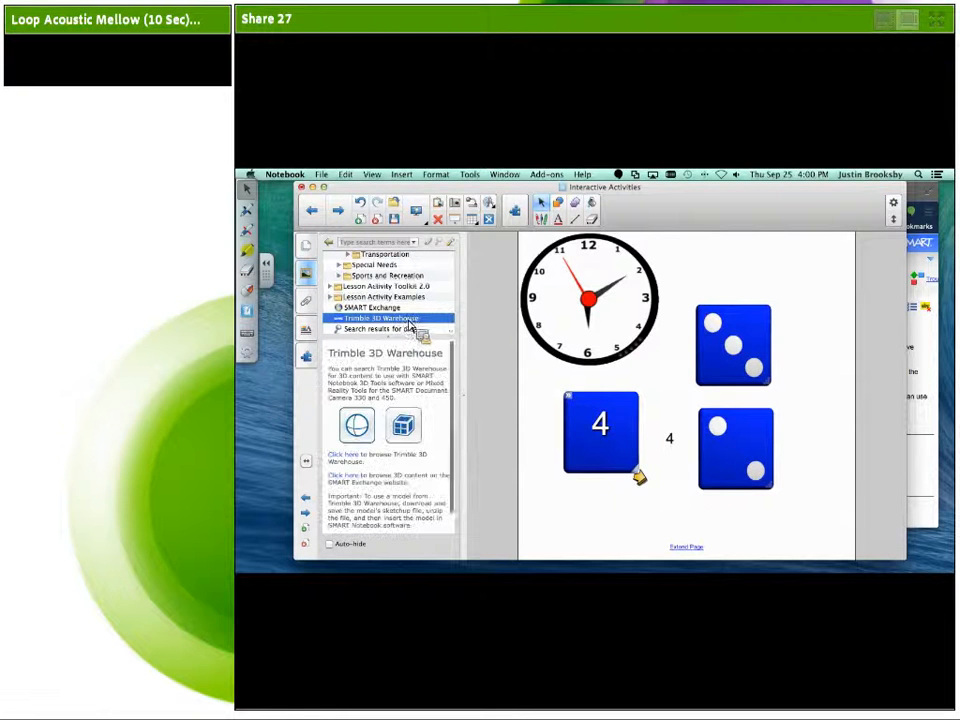
scroll(408, 387, down, 1)
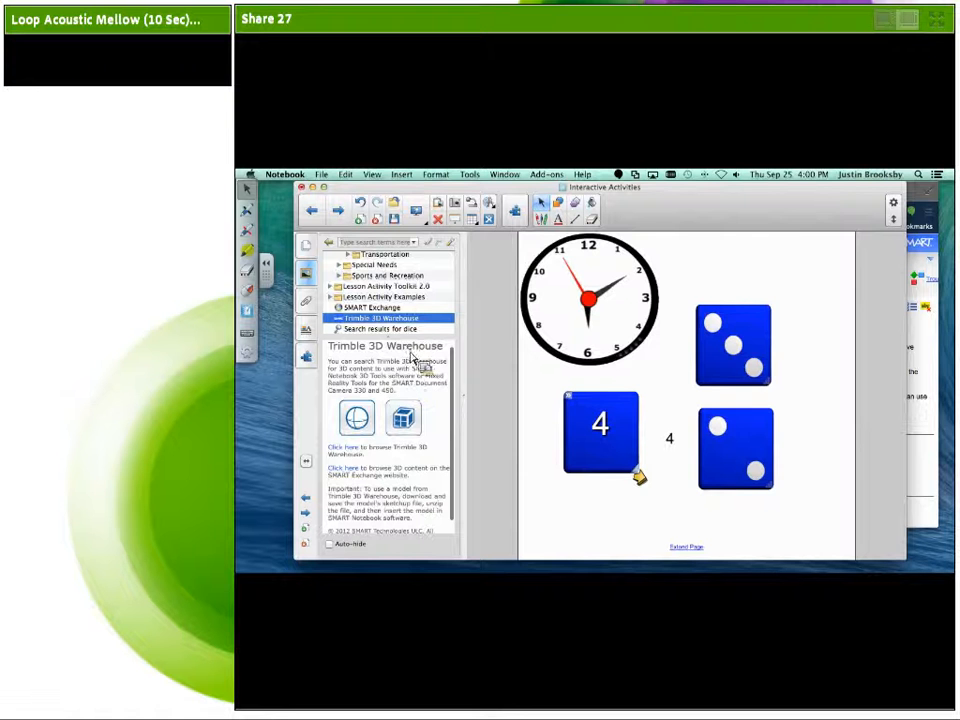